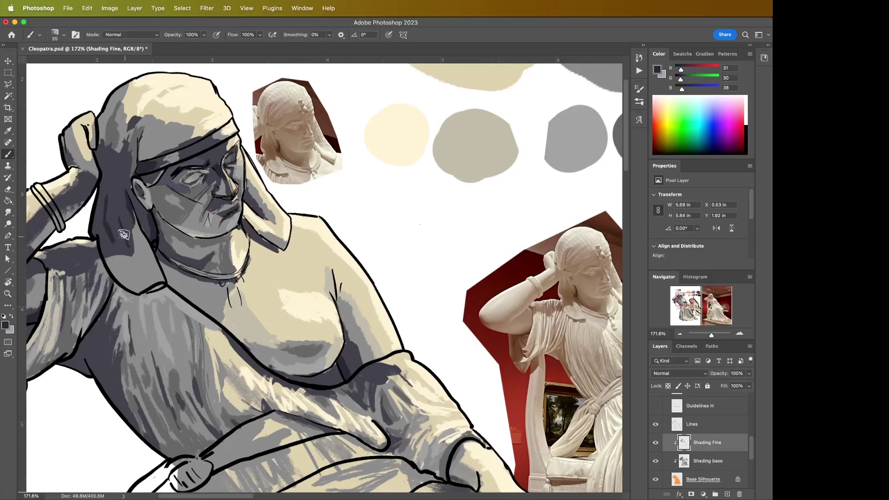
Paint near-black (RGB 31, 30, 38) shading strokes on the headscarf flap hanging beside the face.
{"action": "mouse_move", "coordinate": [118, 199]}
{"action": "left_mouse_down"}
{"action": "mouse_move", "coordinate": [128, 208]}
{"action": "mouse_move", "coordinate": [112, 221]}
{"action": "left_mouse_up"}
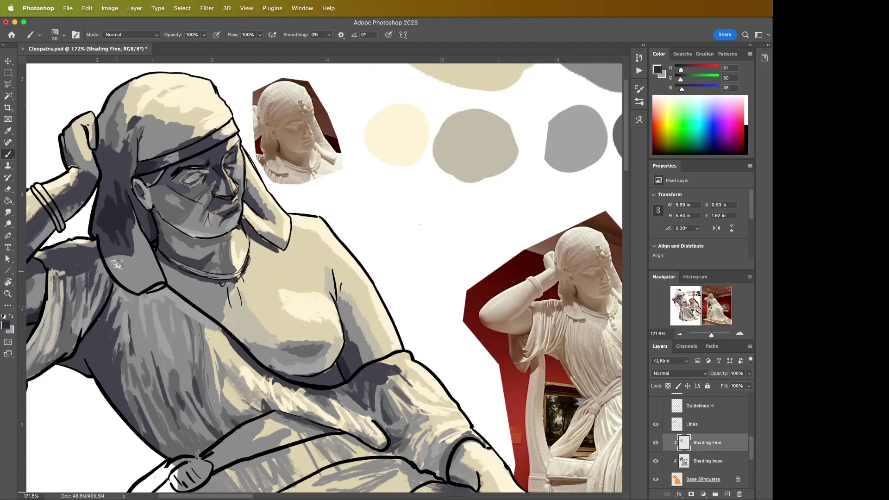
Examine the shaded figure at overall and close-up scale against the statue reference photo.
{"action": "key", "text": "z"}
{"action": "left_click_drag", "start_coordinate": [146, 216], "coordinate": [109, 211]}
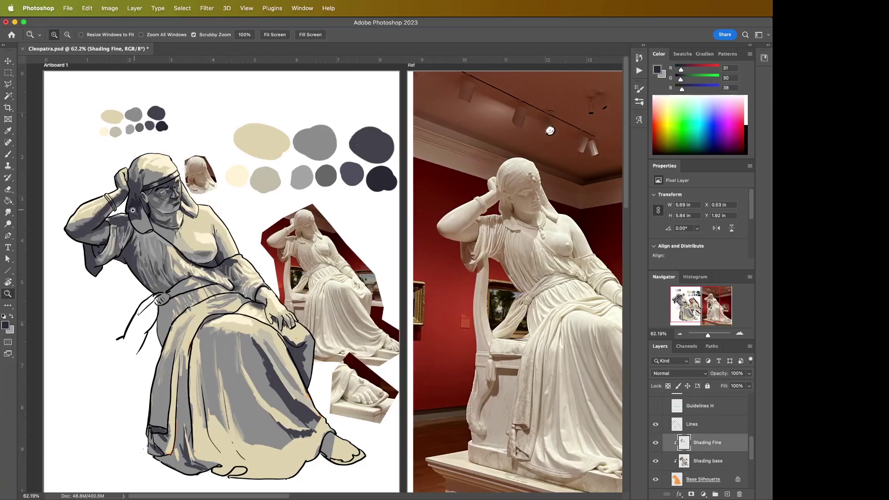
{"action": "left_click_drag", "start_coordinate": [151, 204], "coordinate": [171, 216]}
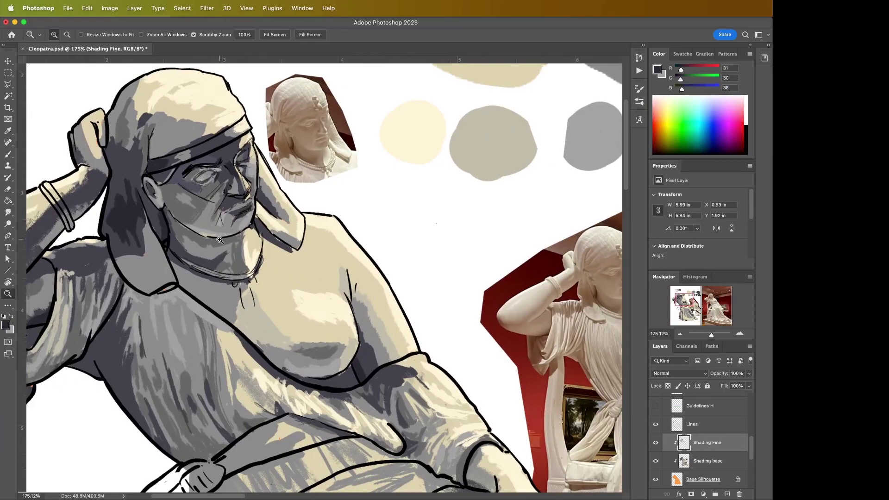
{"action": "left_click_drag", "start_coordinate": [230, 262], "coordinate": [345, 320]}
{"action": "left_click_drag", "start_coordinate": [279, 228], "coordinate": [212, 228]}
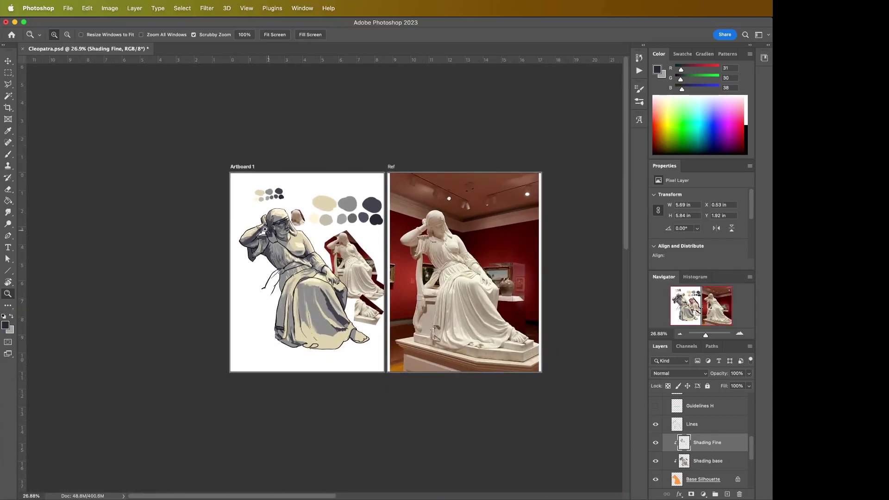
{"action": "left_click_drag", "start_coordinate": [269, 231], "coordinate": [292, 256]}
{"action": "left_click_drag", "start_coordinate": [414, 340], "coordinate": [306, 246]}
{"action": "left_click_drag", "start_coordinate": [203, 262], "coordinate": [293, 283]}
{"action": "left_click_drag", "start_coordinate": [222, 256], "coordinate": [291, 369]}
{"action": "key", "text": "b"}
{"action": "key", "text": "z"}
{"action": "mouse_move", "coordinate": [290, 290]}
{"action": "left_mouse_down"}
{"action": "mouse_move", "coordinate": [259, 290]}
{"action": "mouse_move", "coordinate": [278, 290]}
{"action": "mouse_move", "coordinate": [215, 252]}
{"action": "left_mouse_up"}
Deepen the shadows on the sleeve below the raised elbow with near-black, undo the last stroke, and sample the sleeve's dark slate.
{"action": "key", "text": "b"}
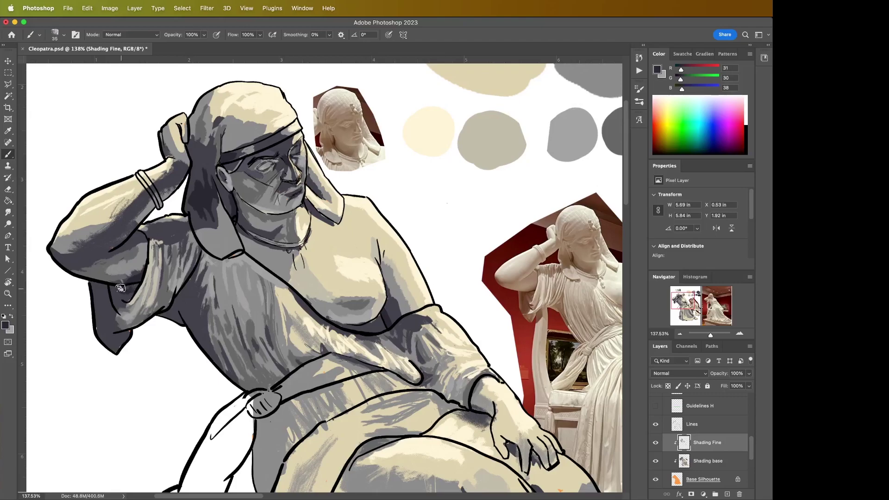
{"action": "mouse_move", "coordinate": [107, 284]}
{"action": "left_mouse_down"}
{"action": "mouse_move", "coordinate": [123, 304]}
{"action": "mouse_move", "coordinate": [125, 297]}
{"action": "mouse_move", "coordinate": [109, 301]}
{"action": "mouse_move", "coordinate": [119, 320]}
{"action": "left_mouse_up"}
{"action": "key", "text": "super+z"}
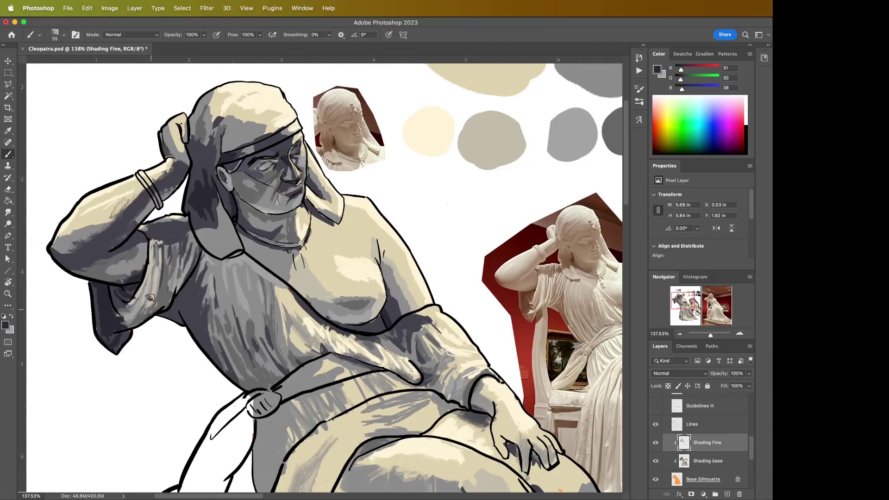
{"action": "key", "text": "i"}
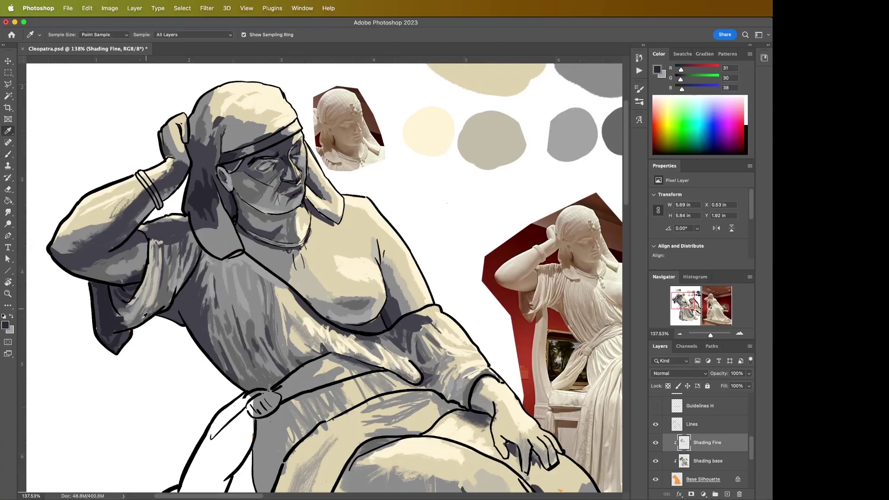
{"action": "left_click", "coordinate": [117, 297]}
{"action": "key", "text": "b"}
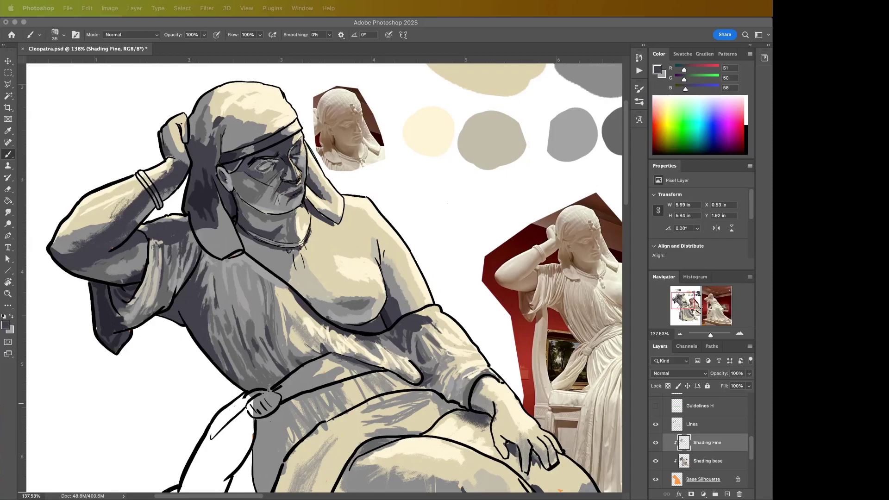
{"action": "left_click", "coordinate": [259, 258]}
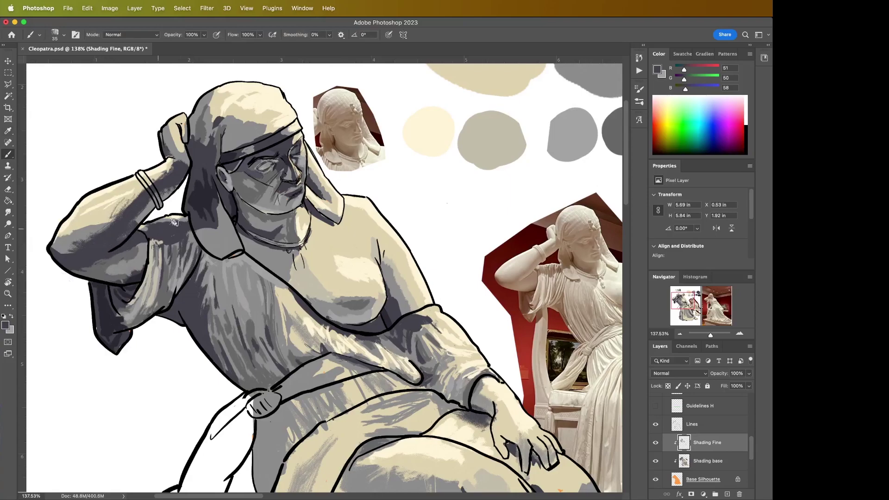
Shade the underside of the raised arm with mid grey (RGB 122) and dark grey (RGB 84) sampled from the arm.
{"action": "key", "text": "i"}
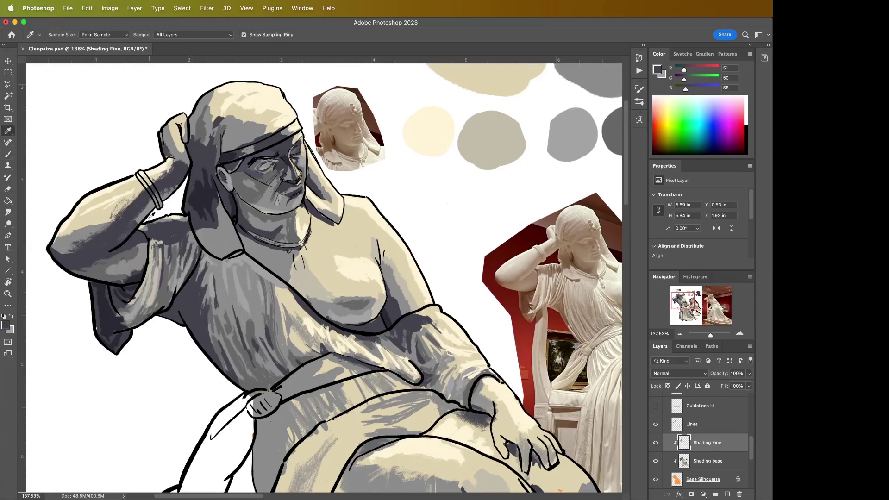
{"action": "left_click", "coordinate": [151, 206]}
{"action": "key", "text": "b"}
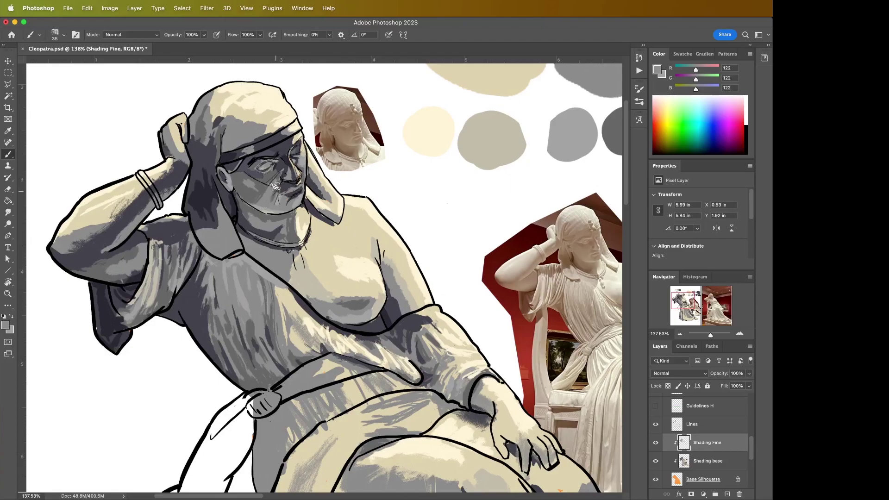
{"action": "left_click", "coordinate": [114, 262], "text": "alt"}
{"action": "left_click_drag", "start_coordinate": [108, 250], "coordinate": [124, 239]}
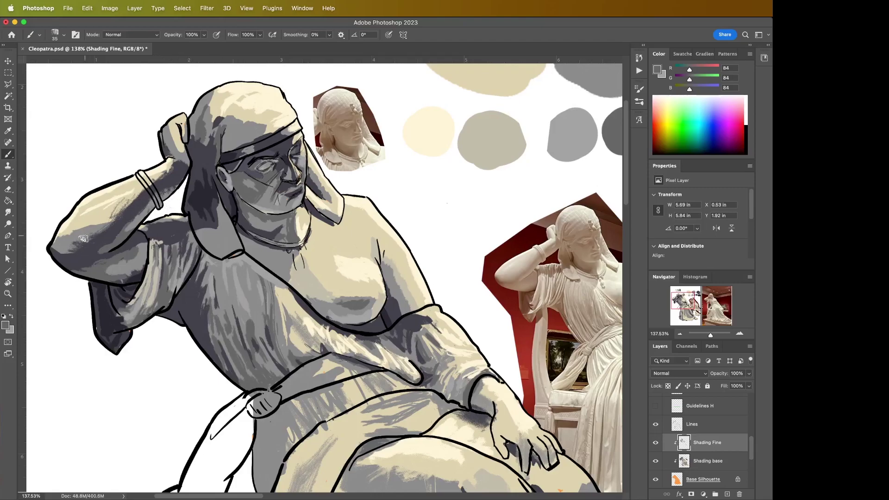
Blend the shadow around the elbow using mid grey (RGB 122) and the dark grey (RGB 84) palette swatch.
{"action": "left_click", "coordinate": [67, 233], "text": "alt"}
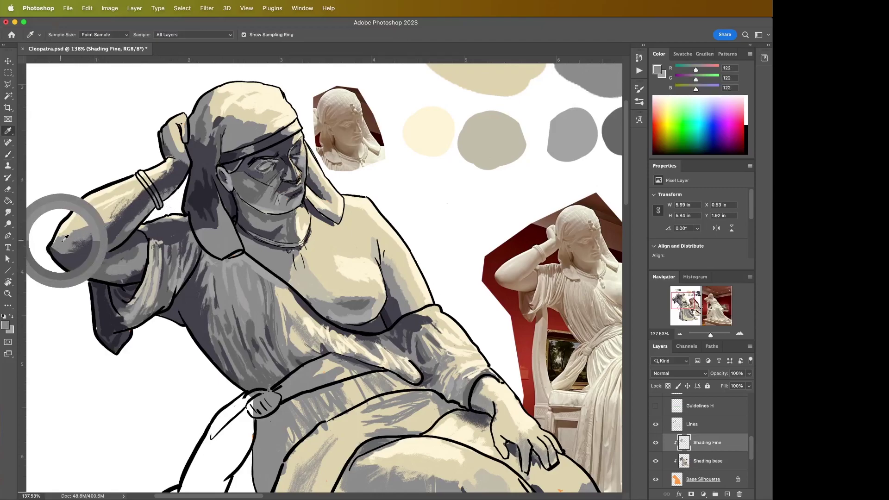
{"action": "left_click_drag", "start_coordinate": [67, 254], "coordinate": [93, 240]}
{"action": "key", "text": "i"}
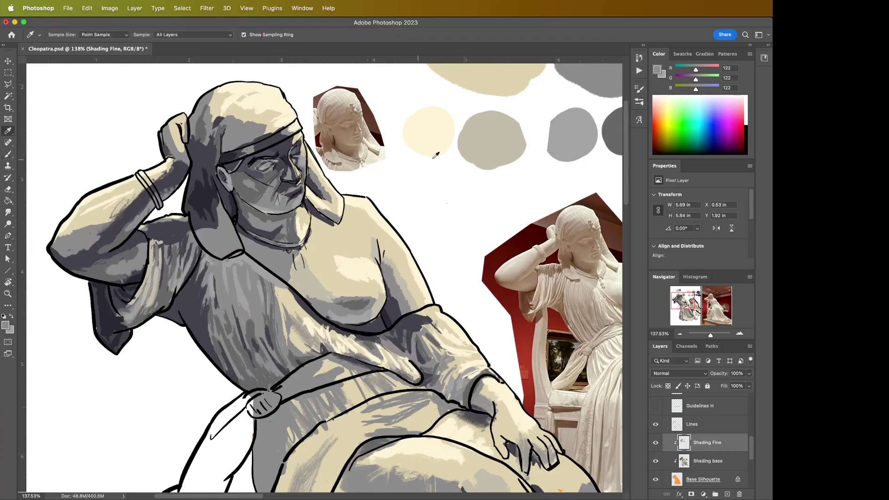
{"action": "left_click", "coordinate": [619, 135]}
{"action": "key", "text": "b"}
{"action": "left_click_drag", "start_coordinate": [90, 244], "coordinate": [62, 255]}
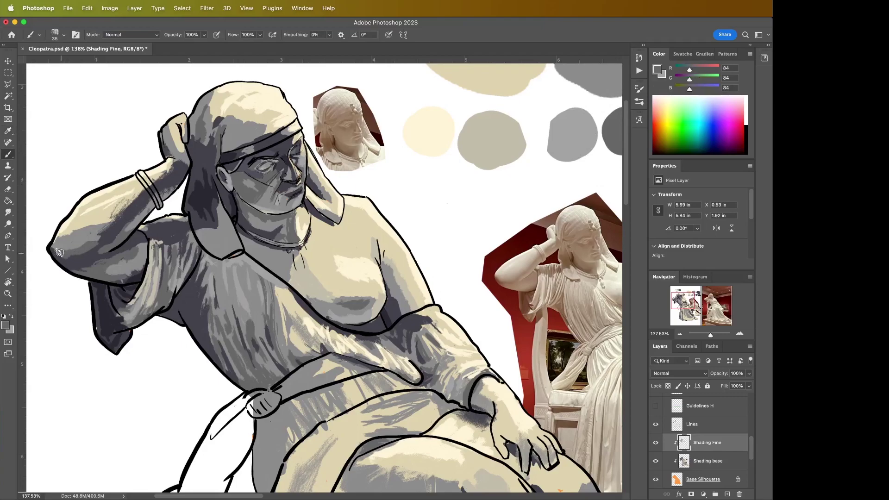
Refine the forearm's shadow edge with mid grey (RGB 122) and dark slate sampled from the arm.
{"action": "key", "text": "i"}
{"action": "left_click", "coordinate": [70, 243]}
{"action": "key", "text": "b"}
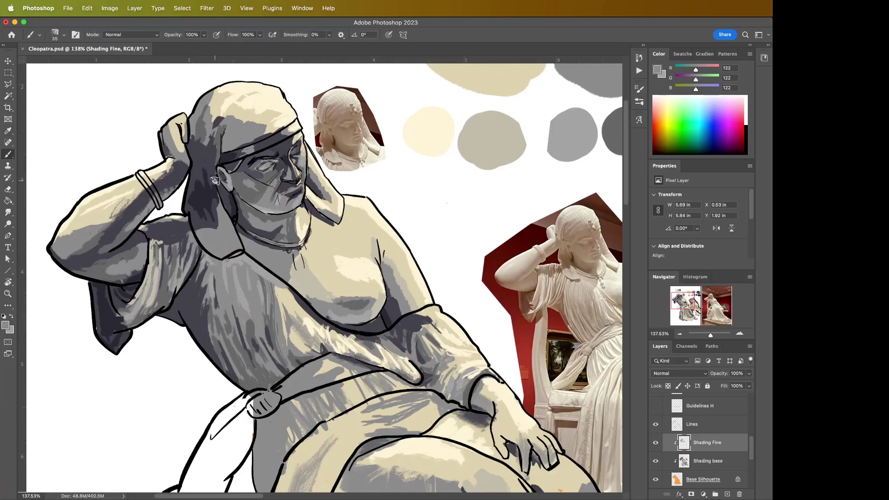
{"action": "key", "text": "i"}
{"action": "left_click", "coordinate": [94, 251]}
{"action": "key", "text": "b"}
Shade the upper chest below the necklace with dark grey from the neck and mid grey (RGB 122), using brush size 45.
{"action": "key", "text": "i"}
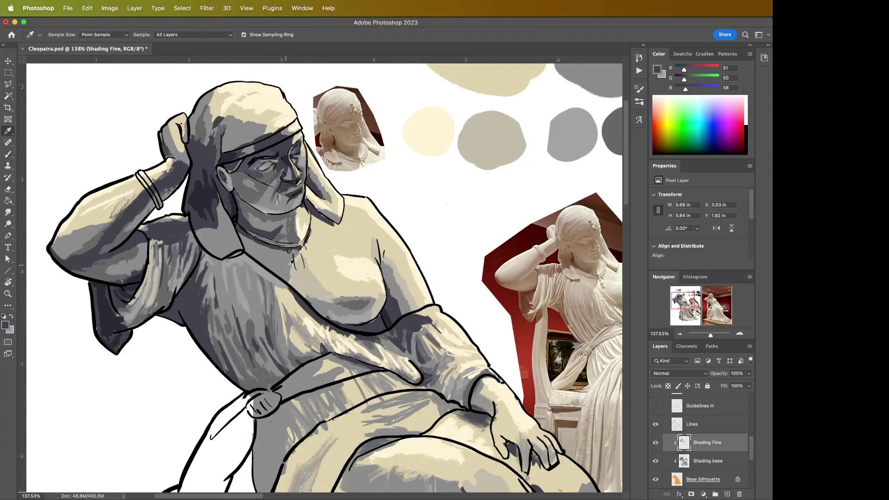
{"action": "left_click", "coordinate": [293, 236]}
{"action": "key", "text": "b"}
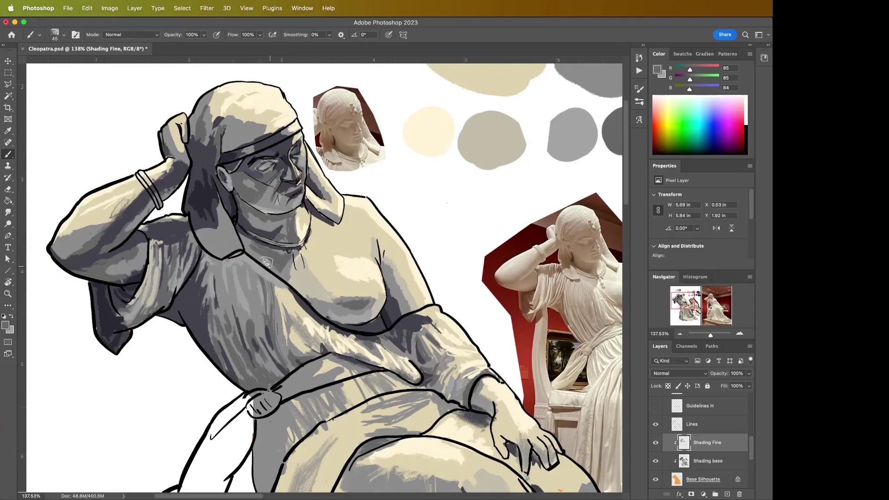
{"action": "key", "text": "i"}
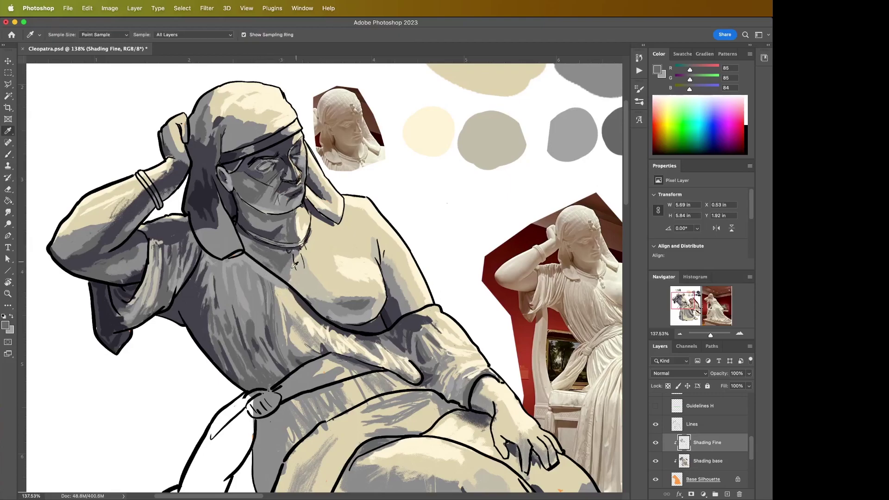
{"action": "left_click", "coordinate": [273, 252]}
{"action": "key", "text": "b"}
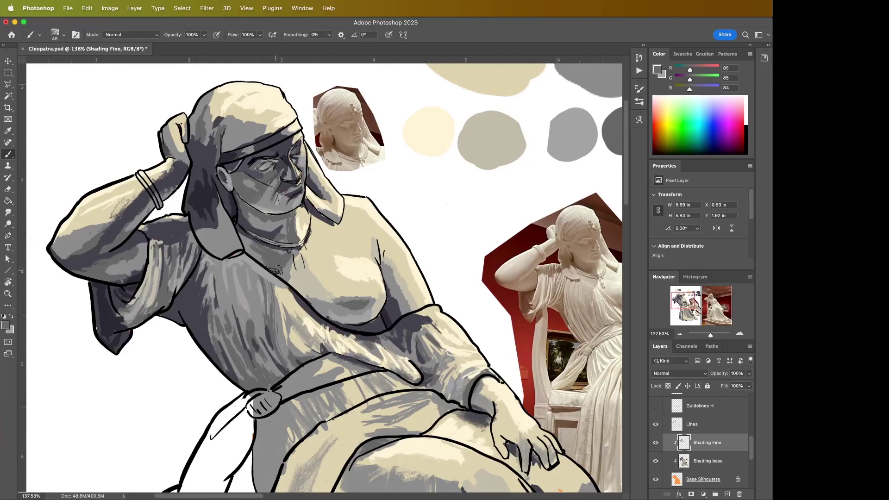
{"action": "left_click", "coordinate": [252, 253], "text": "alt"}
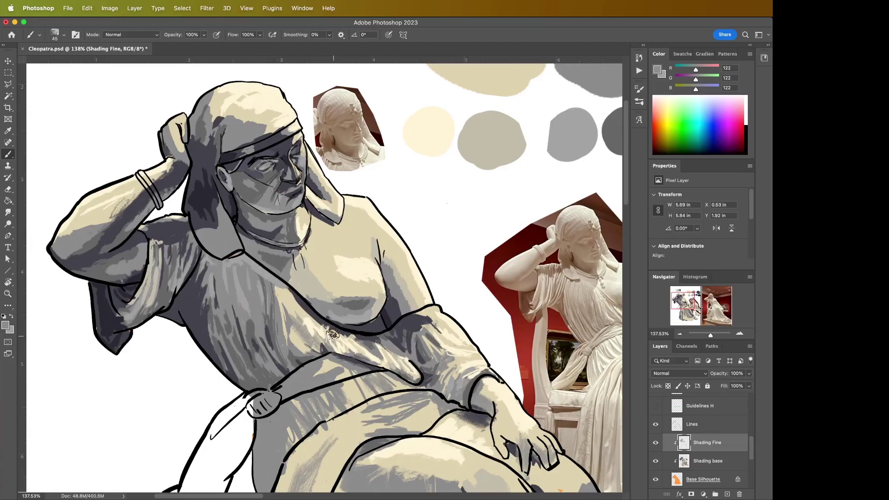
Paint the dress folds below the breast with the light grey (RGB 146) palette swatch.
{"action": "key", "text": "i"}
{"action": "left_click", "coordinate": [572, 132]}
{"action": "key", "text": "b"}
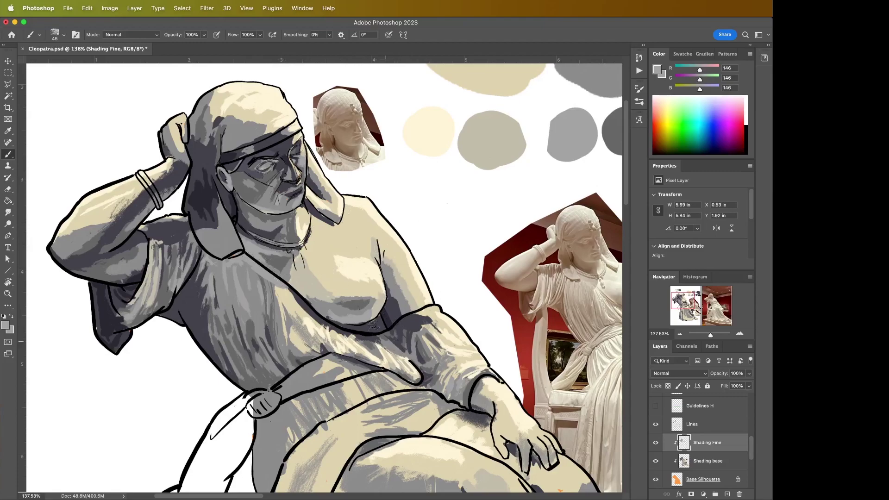
Blend the shadow edge under the necklace with dark grey (RGB 84), beige-grey (RGB 183, 177, 155) and mid grey (RGB 122).
{"action": "key", "text": "i"}
{"action": "left_click_drag", "start_coordinate": [296, 231], "coordinate": [289, 260]}
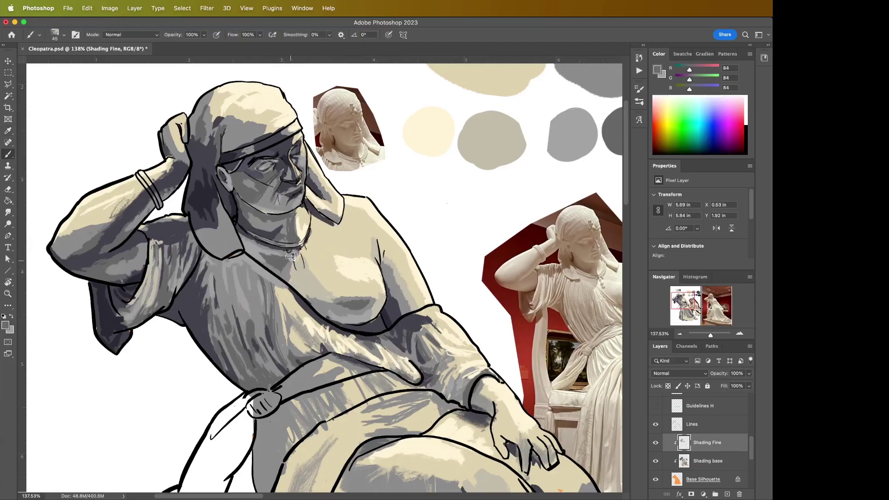
{"action": "left_click", "coordinate": [285, 282], "text": "alt"}
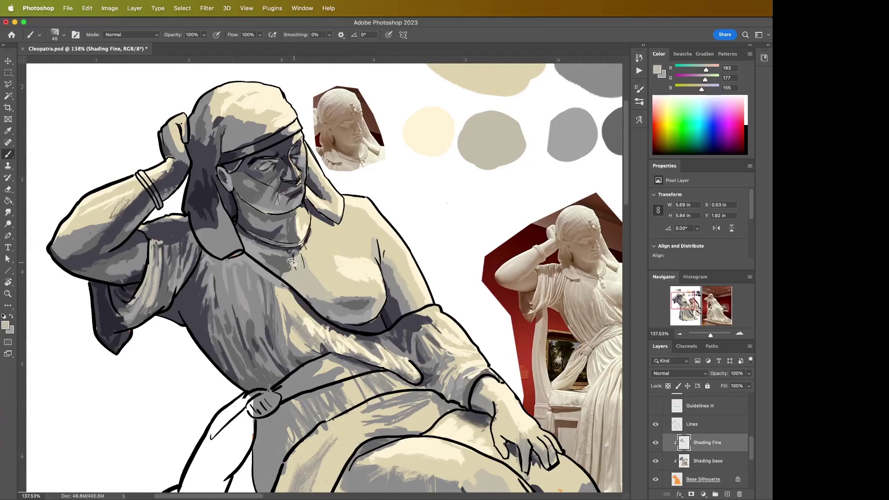
{"action": "left_click", "coordinate": [281, 276], "text": "alt"}
{"action": "left_click", "coordinate": [286, 264], "text": "alt"}
{"action": "left_click", "coordinate": [281, 273], "text": "alt"}
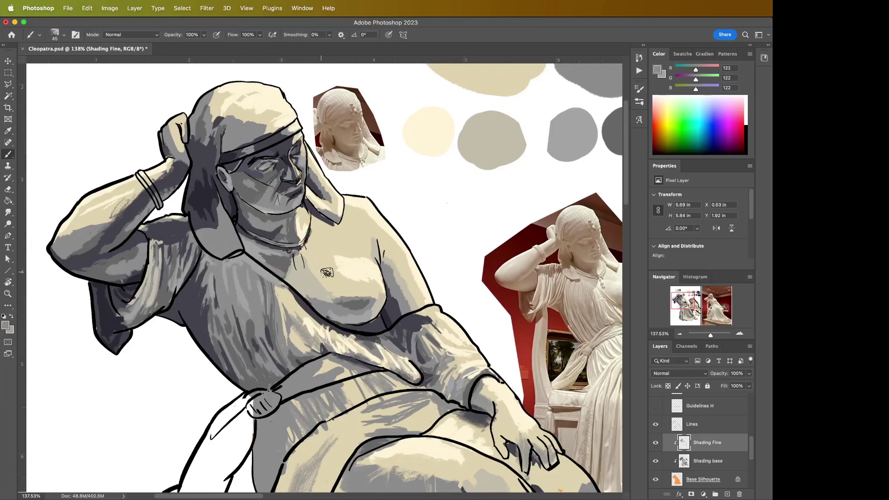
{"action": "key", "text": "alt"}
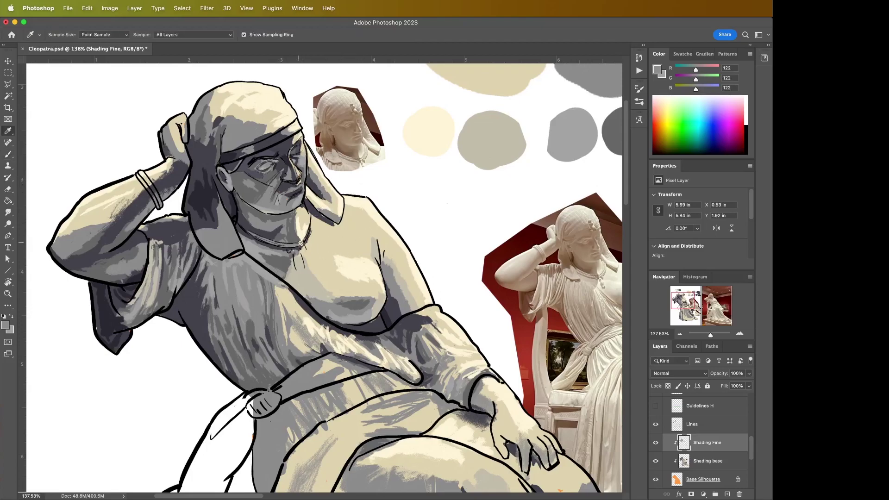
{"action": "left_click", "coordinate": [270, 270], "text": "alt"}
{"action": "left_click", "coordinate": [275, 272], "text": "alt"}
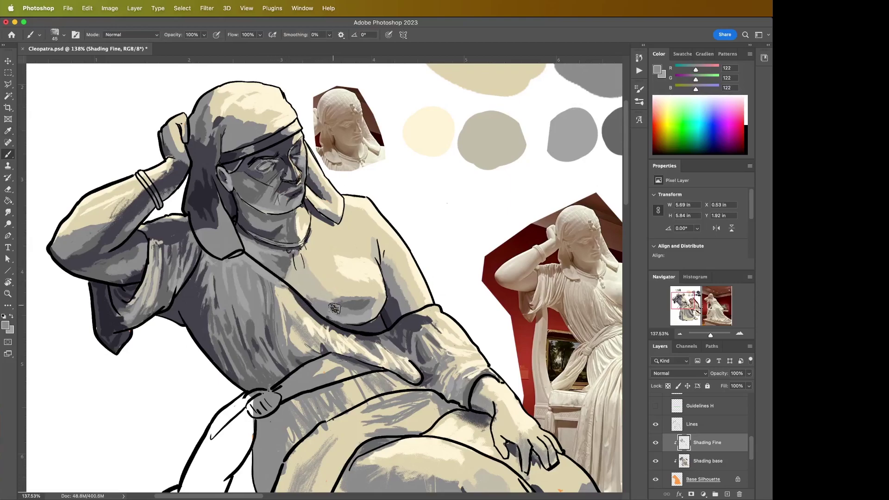
Paint light transitions on the chest with sampled beige-grey (RGB 183, 176, 154) and cream (RGB 253, 241, 204).
{"action": "key", "text": "z"}
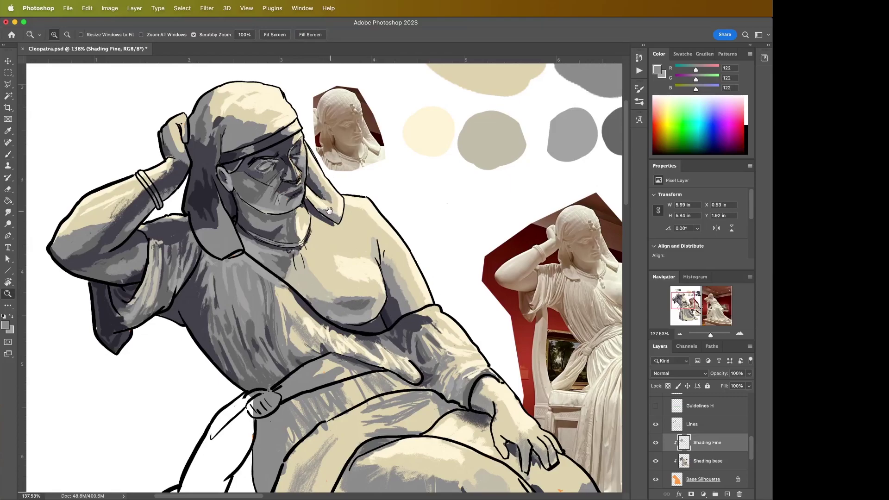
{"action": "left_click_drag", "start_coordinate": [352, 193], "coordinate": [343, 191]}
{"action": "key", "text": "b"}
{"action": "left_click", "coordinate": [291, 270], "text": "alt"}
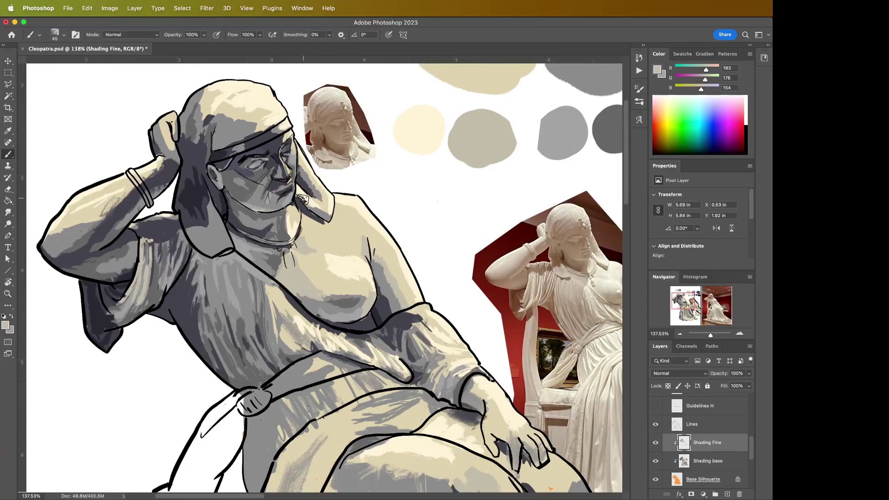
{"action": "key", "text": "i"}
{"action": "left_click", "coordinate": [342, 269]}
{"action": "key", "text": "b"}
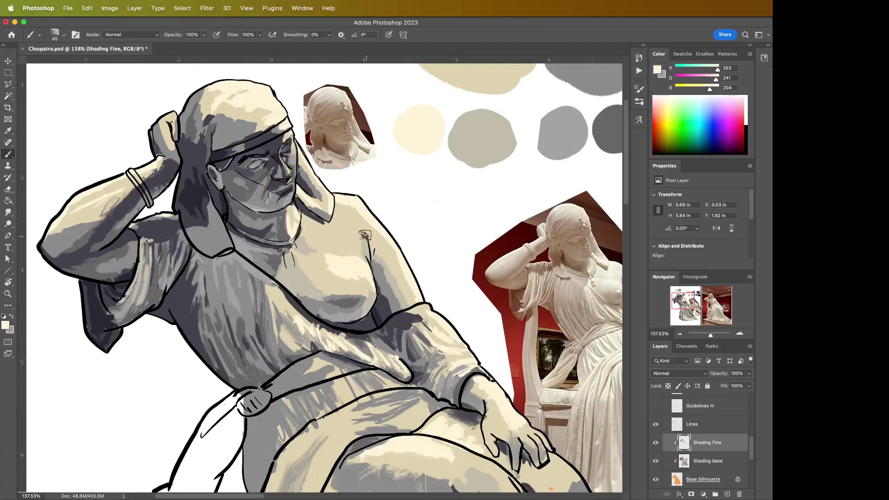
Reduce the brush to size 25 and refine the chest shading with mid grey (RGB 122) and the beige-grey (RGB 182, 176, 154) swatch.
{"action": "key", "text": "bracketleft"}
{"action": "key", "text": "bracketleft"}
{"action": "key", "text": "bracketleft"}
{"action": "key", "text": "bracketleft"}
{"action": "key", "text": "i"}
{"action": "left_click", "coordinate": [294, 367]}
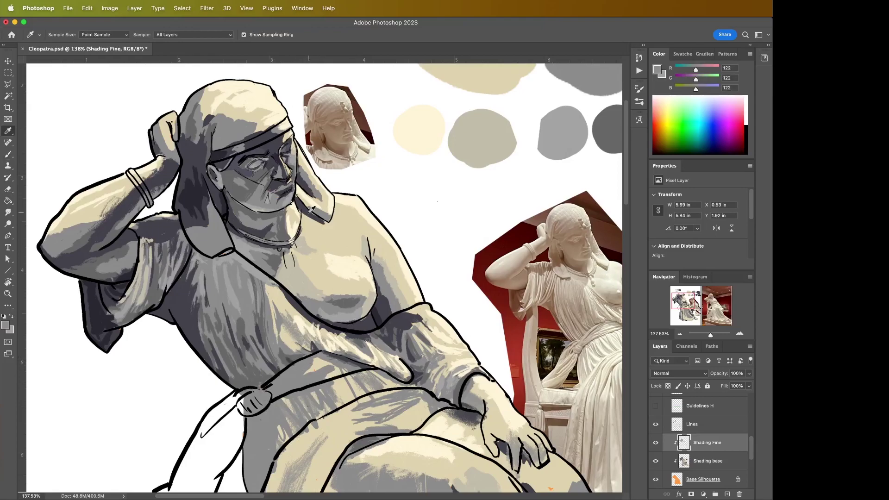
{"action": "left_click", "coordinate": [455, 122]}
{"action": "key", "text": "b"}
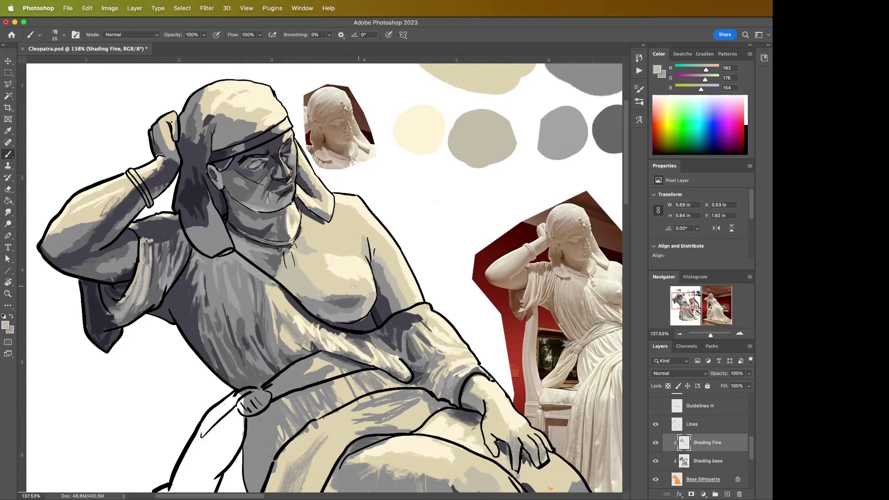
{"action": "key", "text": "i"}
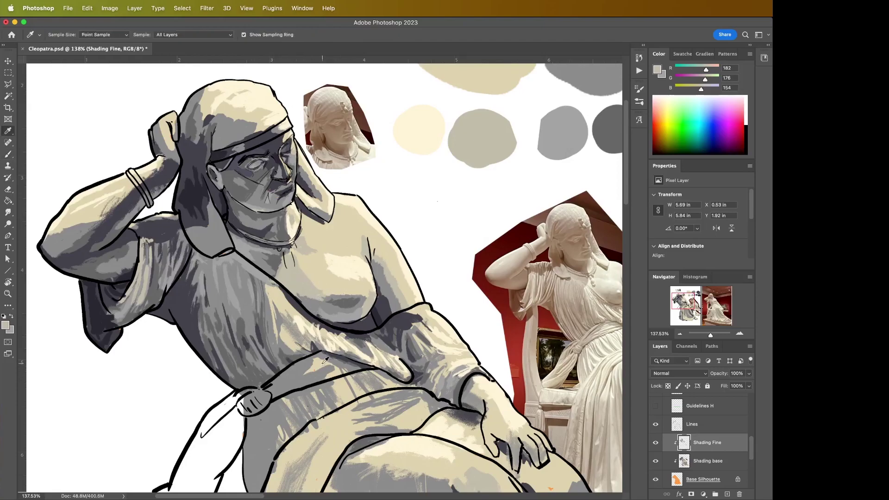
{"action": "scroll", "coordinate": [325, 360], "scroll_direction": "down", "scroll_amount": 5}
{"action": "scroll", "coordinate": [326, 360], "scroll_direction": "right", "scroll_amount": 5}
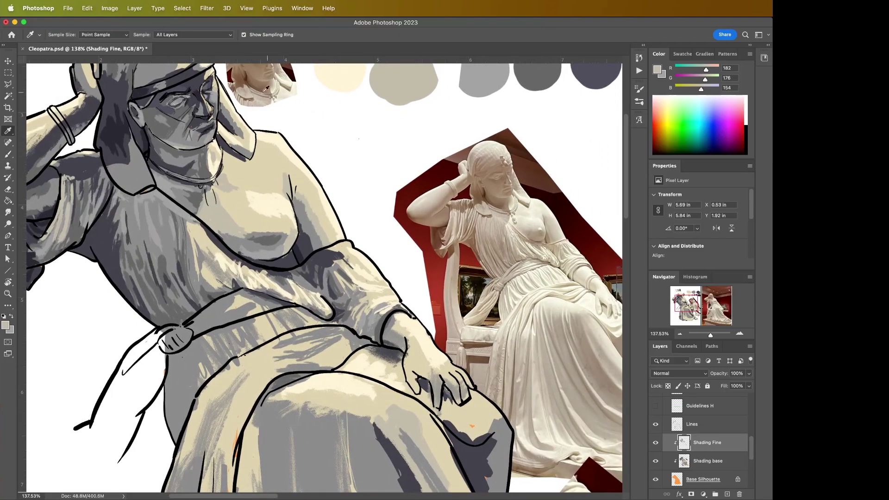
{"action": "scroll", "coordinate": [315, 121], "scroll_direction": "up", "scroll_amount": 2}
{"action": "scroll", "coordinate": [315, 121], "scroll_direction": "left", "scroll_amount": 1}
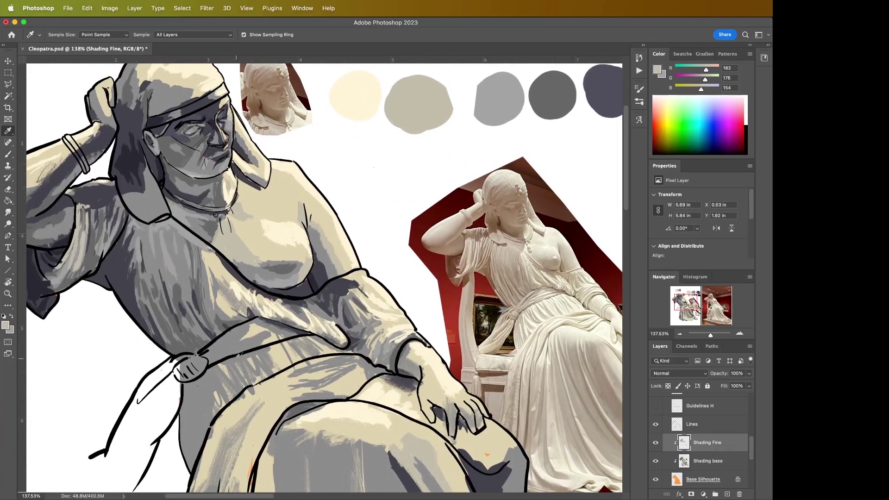
Shade the waist sash and the folds around its knot with sampled beige (RGB 216, 202, 159) and dark grey (RGB 84).
{"action": "left_click", "coordinate": [261, 328]}
{"action": "key", "text": "b"}
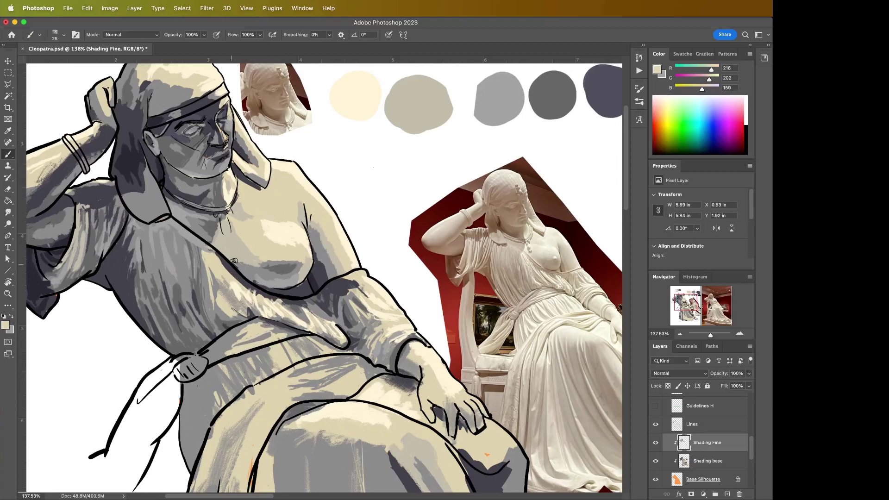
{"action": "left_click", "coordinate": [221, 342], "text": "alt"}
{"action": "left_click", "coordinate": [545, 91], "text": "alt"}
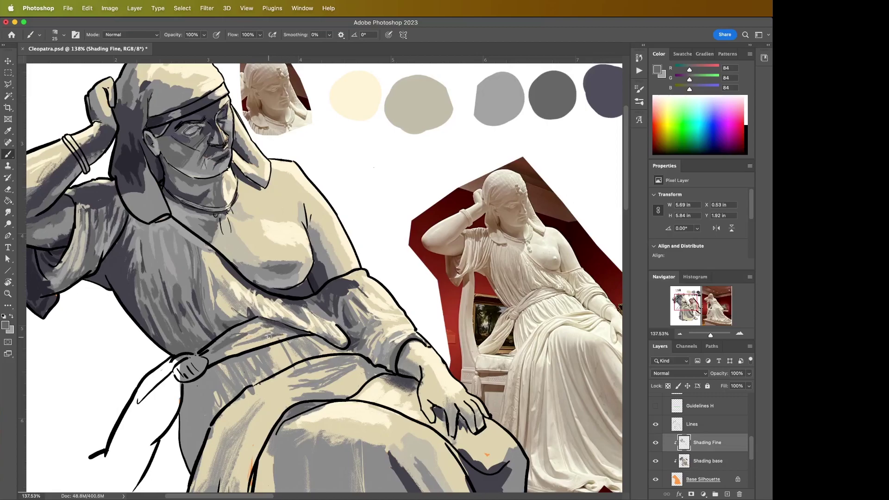
{"action": "left_click_drag", "start_coordinate": [217, 353], "coordinate": [211, 359]}
Paint cream (RGB 255, 243, 207) highlights on the waist sash and dark grey (RGB 84) shadows near the knot.
{"action": "key", "text": "i"}
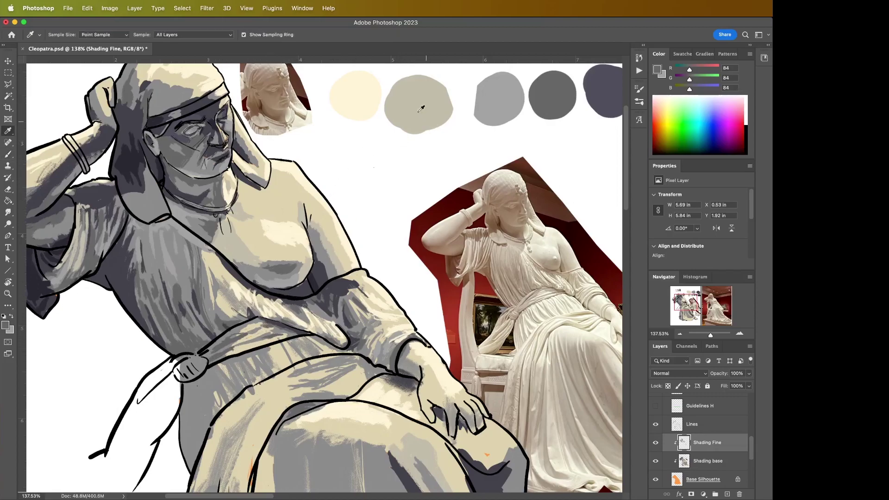
{"action": "left_click", "coordinate": [355, 96]}
{"action": "key", "text": "b"}
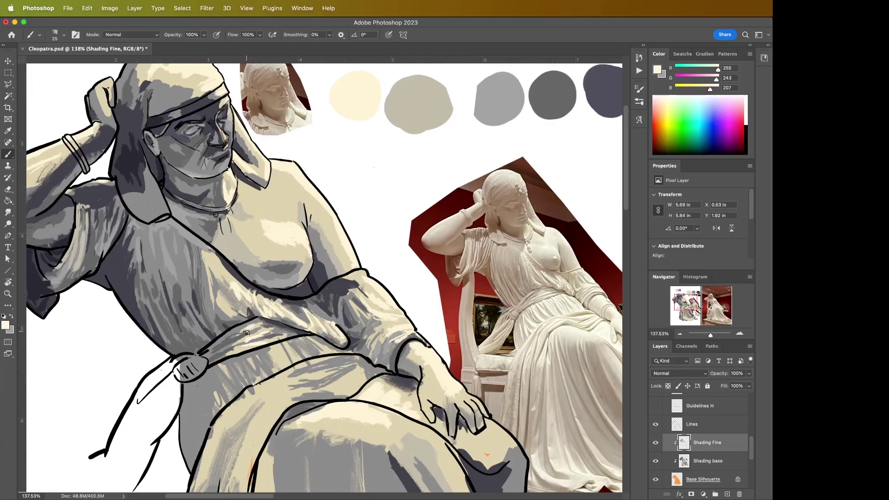
{"action": "key", "text": "i"}
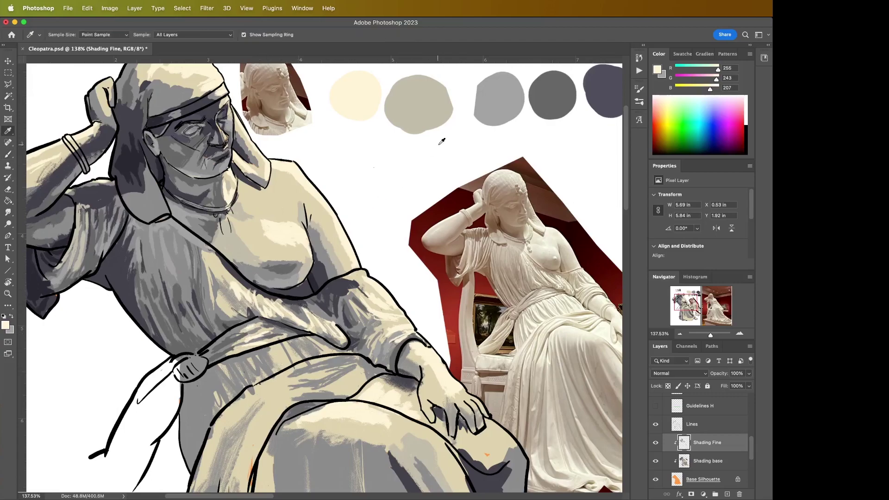
{"action": "left_click", "coordinate": [554, 92]}
{"action": "key", "text": "b"}
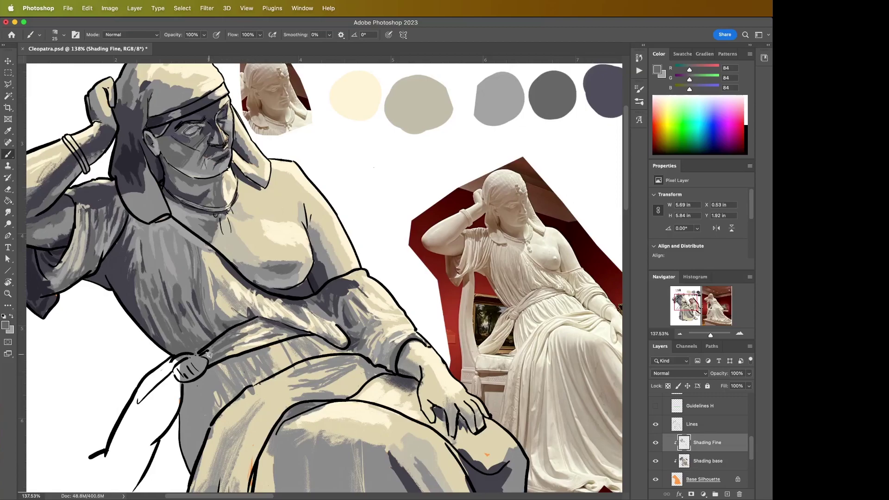
Refine the sash folds and knot shadows with mid grey (RGB 122) and sampled near-black (RGB 51, 51, 57).
{"action": "key", "text": "i"}
{"action": "scroll", "coordinate": [509, 95], "scroll_direction": "up", "scroll_amount": 2}
{"action": "left_click", "coordinate": [518, 116]}
{"action": "scroll", "coordinate": [331, 238], "scroll_direction": "down", "scroll_amount": 6}
{"action": "key", "text": "b"}
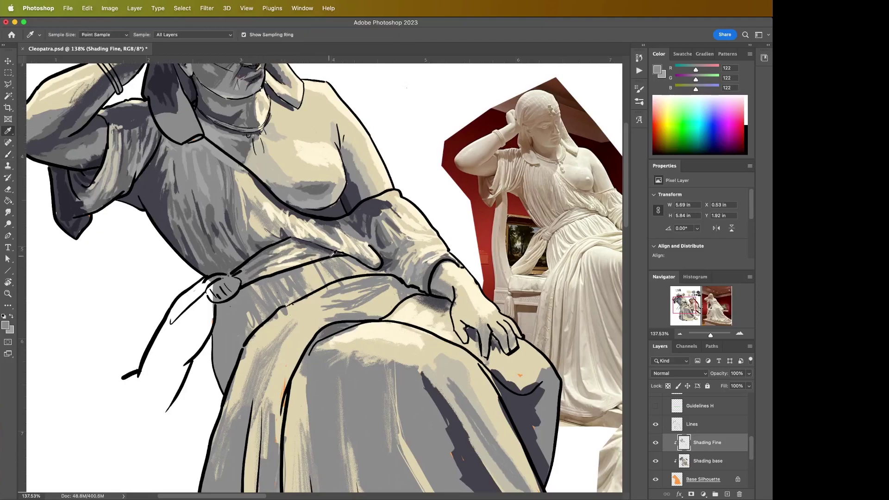
{"action": "left_click", "coordinate": [309, 244], "text": "alt"}
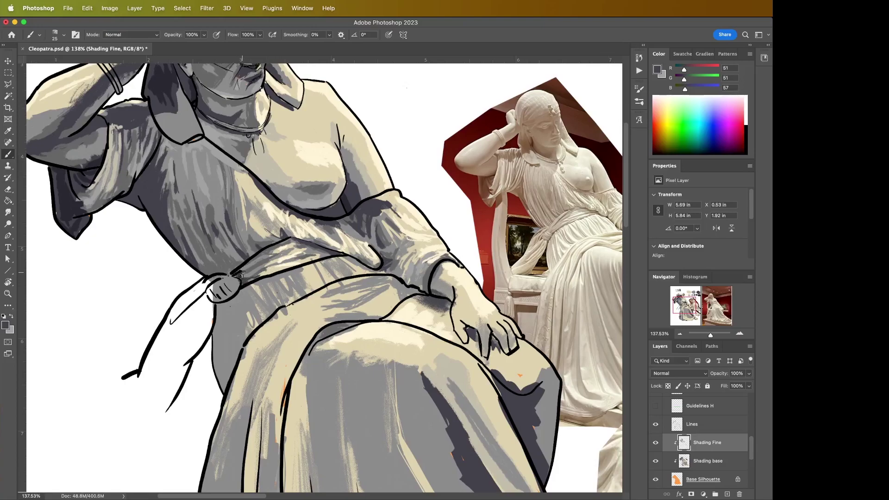
Paint the sash knot with sampled beige (RGB 216, 202, 159), and pick up the dark sleeve shadow tone (RGB 51, 49, 58).
{"action": "scroll", "coordinate": [363, 287], "scroll_direction": "up", "scroll_amount": 5}
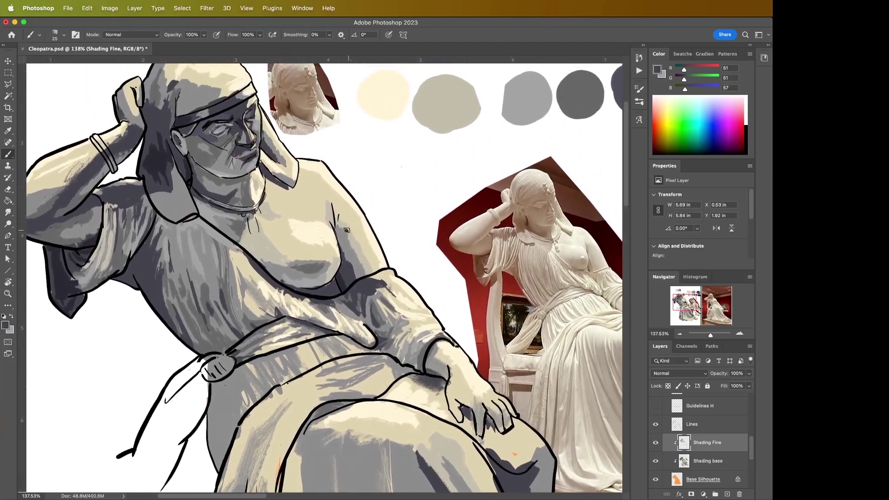
{"action": "scroll", "coordinate": [259, 272], "scroll_direction": "down", "scroll_amount": 3}
{"action": "key", "text": "i"}
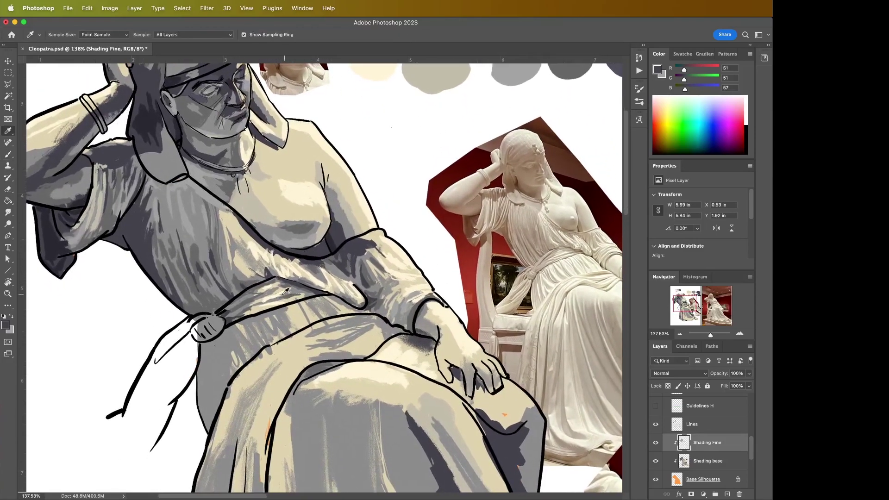
{"action": "left_click", "coordinate": [254, 308]}
{"action": "key", "text": "b"}
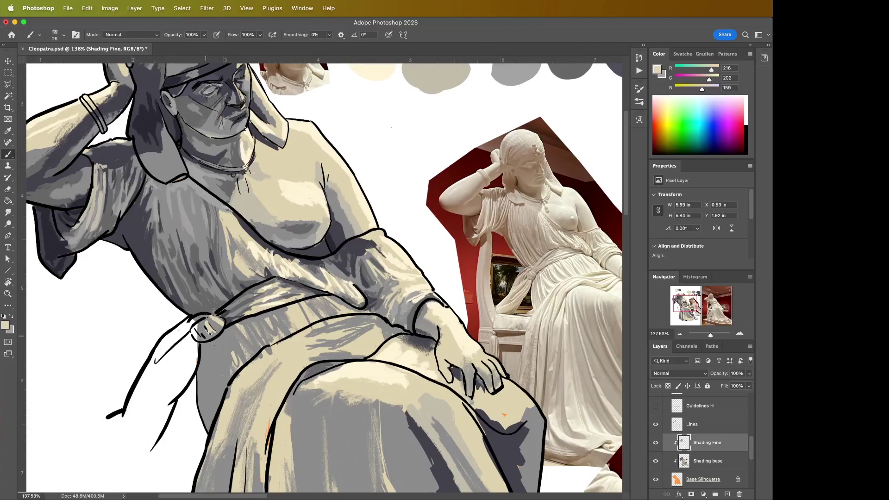
{"action": "key", "text": "i"}
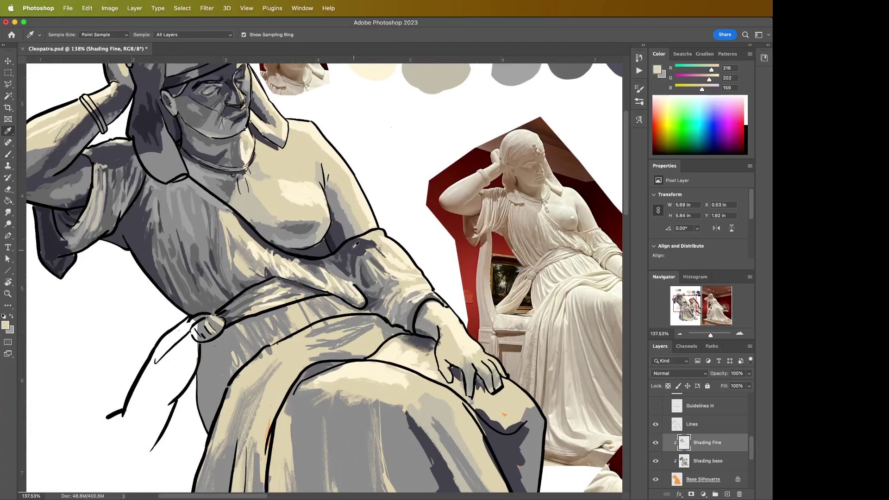
{"action": "left_click", "coordinate": [337, 238]}
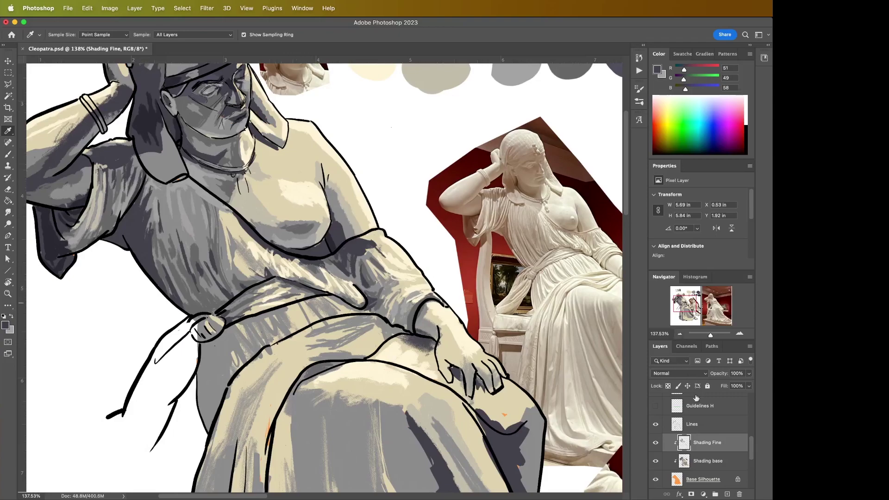
Select the Base Silhouette layer and sample its orange (RGB 255, 137, 55) with the Eyedropper limited to the current layer.
{"action": "left_click_drag", "start_coordinate": [704, 405], "coordinate": [725, 438]}
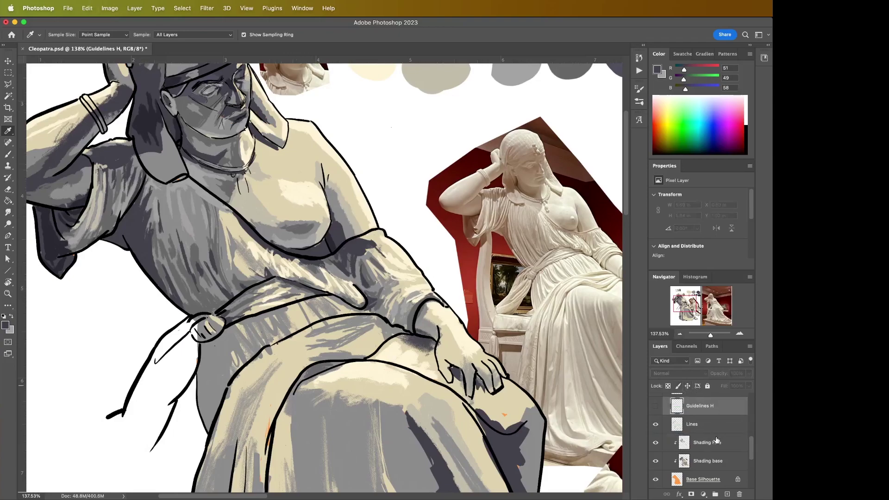
{"action": "scroll", "coordinate": [715, 437], "scroll_direction": "down", "scroll_amount": 2}
{"action": "left_click", "coordinate": [723, 442]}
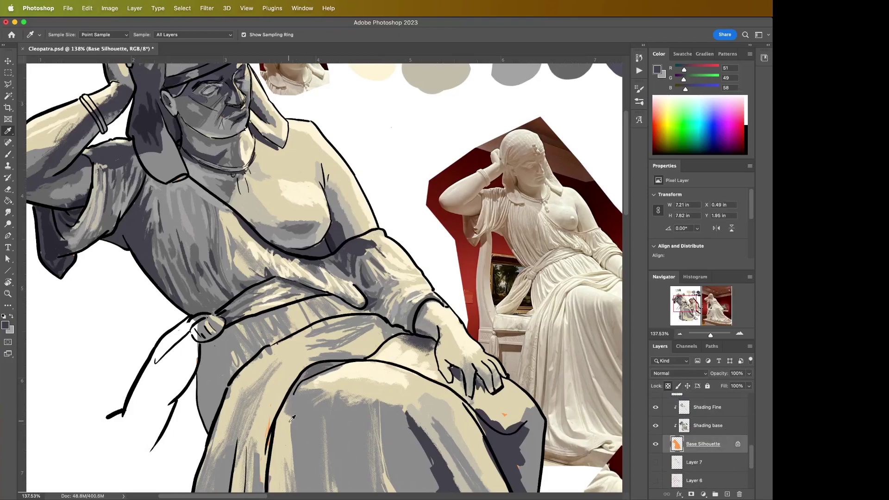
{"action": "left_click", "coordinate": [184, 39]}
{"action": "left_click", "coordinate": [185, 26]}
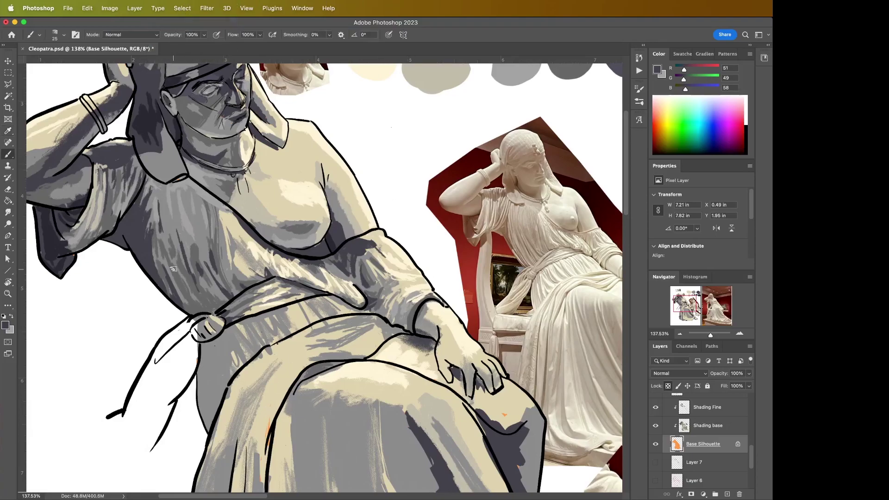
{"action": "left_click", "coordinate": [204, 345]}
{"action": "key", "text": "b"}
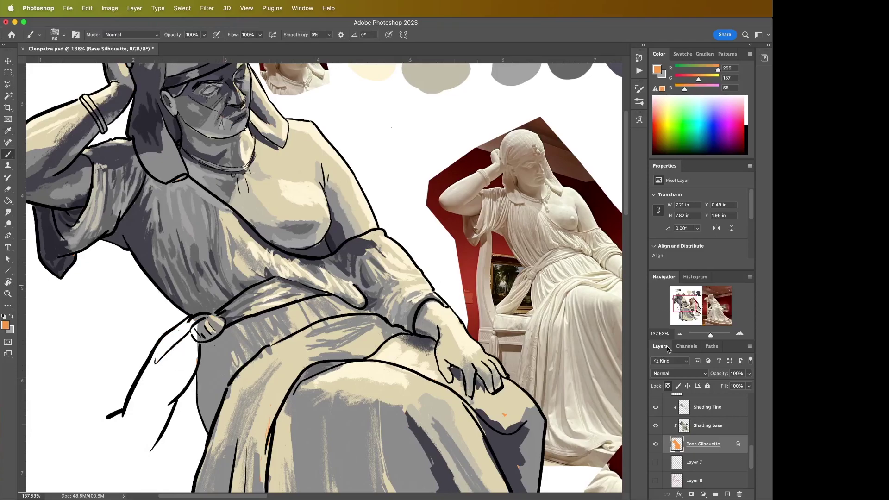
Unlock the Base Silhouette layer's transparent pixels and fill the hanging sash tail with orange using a size 50 brush.
{"action": "left_click", "coordinate": [667, 386]}
{"action": "left_click", "coordinate": [667, 385]}
{"action": "left_click", "coordinate": [667, 386]}
{"action": "mouse_move", "coordinate": [288, 307]}
{"action": "left_mouse_down"}
{"action": "mouse_move", "coordinate": [412, 173]}
{"action": "mouse_move", "coordinate": [399, 203]}
{"action": "left_mouse_up"}
{"action": "mouse_move", "coordinate": [275, 252]}
{"action": "left_mouse_down"}
{"action": "mouse_move", "coordinate": [280, 273]}
{"action": "mouse_move", "coordinate": [301, 250]}
{"action": "mouse_move", "coordinate": [281, 292]}
{"action": "mouse_move", "coordinate": [308, 244]}
{"action": "mouse_move", "coordinate": [308, 217]}
{"action": "mouse_move", "coordinate": [279, 231]}
{"action": "mouse_move", "coordinate": [255, 276]}
{"action": "mouse_move", "coordinate": [275, 240]}
{"action": "mouse_move", "coordinate": [275, 280]}
{"action": "mouse_move", "coordinate": [283, 269]}
{"action": "mouse_move", "coordinate": [262, 295]}
{"action": "mouse_move", "coordinate": [283, 281]}
{"action": "mouse_move", "coordinate": [283, 289]}
{"action": "mouse_move", "coordinate": [307, 254]}
{"action": "mouse_move", "coordinate": [276, 277]}
{"action": "mouse_move", "coordinate": [263, 317]}
{"action": "mouse_move", "coordinate": [274, 291]}
{"action": "mouse_move", "coordinate": [277, 304]}
{"action": "mouse_move", "coordinate": [256, 347]}
{"action": "mouse_move", "coordinate": [282, 284]}
{"action": "mouse_move", "coordinate": [259, 334]}
{"action": "mouse_move", "coordinate": [280, 283]}
{"action": "mouse_move", "coordinate": [255, 297]}
{"action": "mouse_move", "coordinate": [256, 272]}
{"action": "mouse_move", "coordinate": [240, 307]}
{"action": "mouse_move", "coordinate": [223, 313]}
{"action": "left_mouse_up"}
{"action": "left_click_drag", "start_coordinate": [225, 319], "coordinate": [241, 338]}
{"action": "mouse_move", "coordinate": [355, 172]}
{"action": "left_mouse_down"}
{"action": "mouse_move", "coordinate": [234, 269]}
{"action": "mouse_move", "coordinate": [315, 183]}
{"action": "left_mouse_up"}
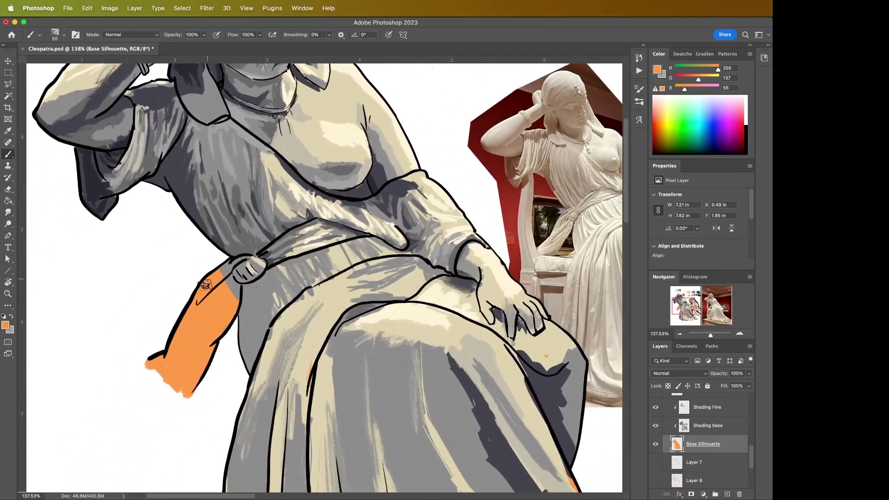
{"action": "mouse_move", "coordinate": [169, 377]}
{"action": "left_mouse_down"}
{"action": "mouse_move", "coordinate": [147, 392]}
{"action": "mouse_move", "coordinate": [185, 388]}
{"action": "mouse_move", "coordinate": [150, 392]}
{"action": "mouse_move", "coordinate": [147, 369]}
{"action": "mouse_move", "coordinate": [157, 388]}
{"action": "mouse_move", "coordinate": [172, 367]}
{"action": "left_mouse_up"}
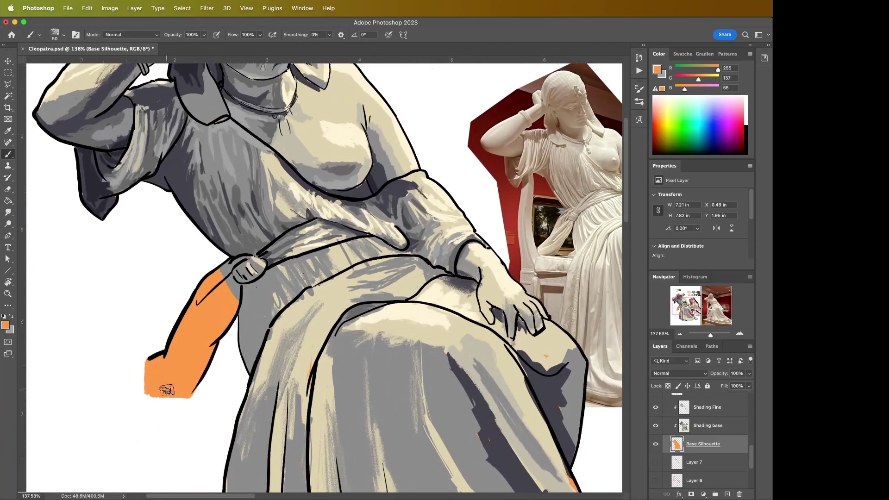
Enlarge the brush to size 90 and lock the Base Silhouette layer's transparent pixels again.
{"action": "key", "text": "i"}
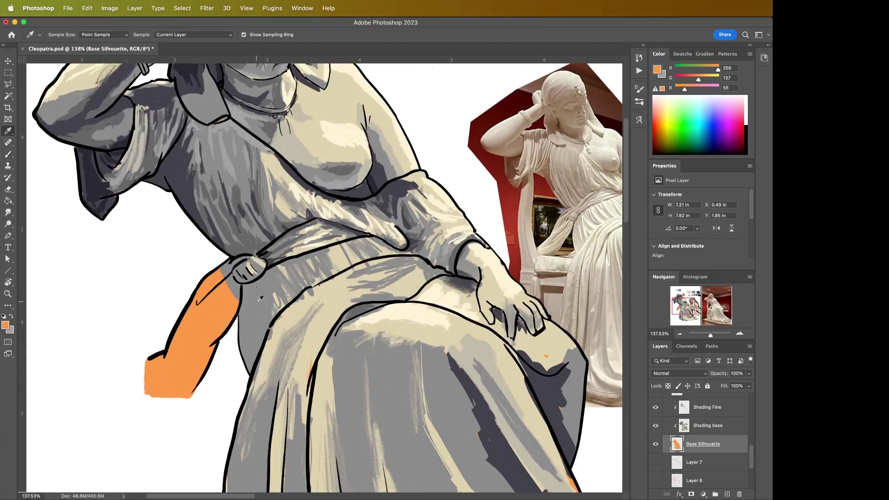
{"action": "key", "text": "b"}
{"action": "key", "text": "alt+bracketright"}
{"action": "key", "text": "bracketright"}
{"action": "key", "text": "bracketright"}
{"action": "key", "text": "bracketright"}
{"action": "key", "text": "bracketright"}
{"action": "left_click", "coordinate": [729, 445]}
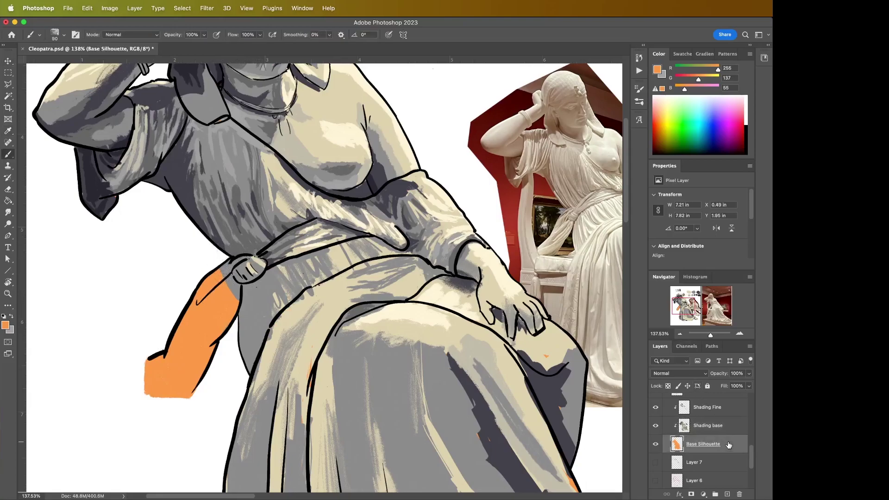
{"action": "left_click", "coordinate": [667, 386]}
Paint the hanging sash tail mid grey (RGB 122) on the Shading base layer with a size 100 brush.
{"action": "left_click", "coordinate": [720, 424]}
{"action": "key", "text": "bracketright"}
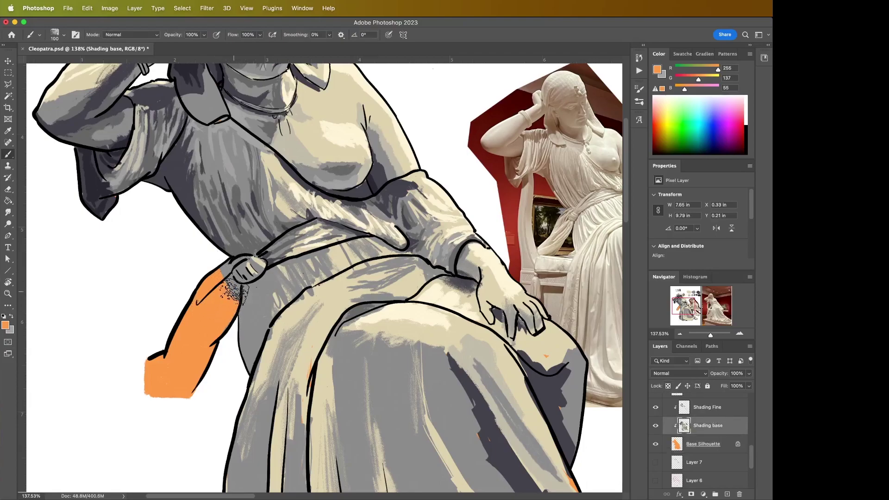
{"action": "left_click", "coordinate": [260, 303], "text": "alt"}
{"action": "mouse_move", "coordinate": [218, 289]}
{"action": "left_mouse_down"}
{"action": "mouse_move", "coordinate": [236, 301]}
{"action": "mouse_move", "coordinate": [217, 275]}
{"action": "mouse_move", "coordinate": [206, 333]}
{"action": "mouse_move", "coordinate": [186, 308]}
{"action": "mouse_move", "coordinate": [206, 304]}
{"action": "mouse_move", "coordinate": [198, 342]}
{"action": "mouse_move", "coordinate": [205, 371]}
{"action": "mouse_move", "coordinate": [139, 368]}
{"action": "mouse_move", "coordinate": [143, 403]}
{"action": "left_mouse_up"}
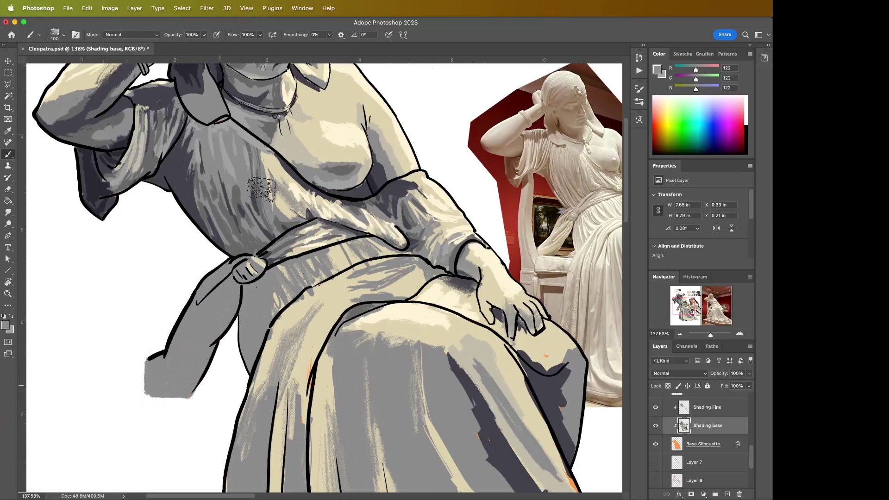
Examine the whole figure beside the reference photo, and the sash area up close.
{"action": "key", "text": "z"}
{"action": "left_click_drag", "start_coordinate": [275, 203], "coordinate": [227, 218]}
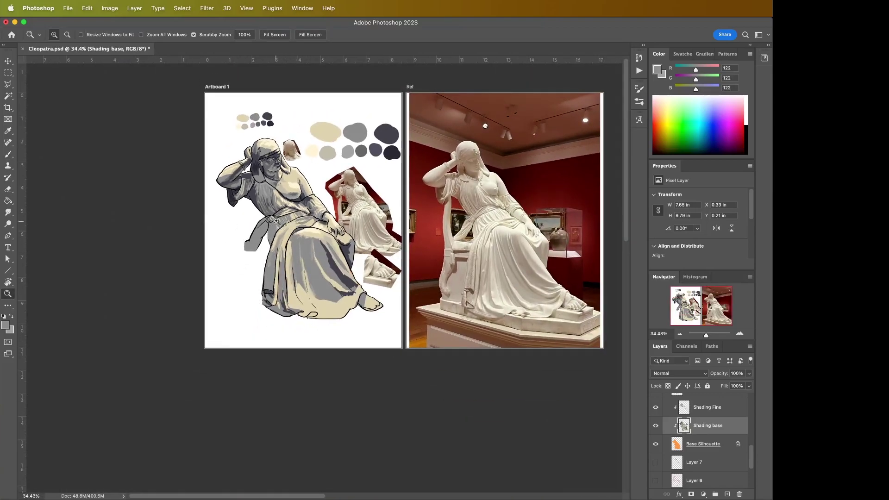
{"action": "left_click_drag", "start_coordinate": [271, 221], "coordinate": [299, 225]}
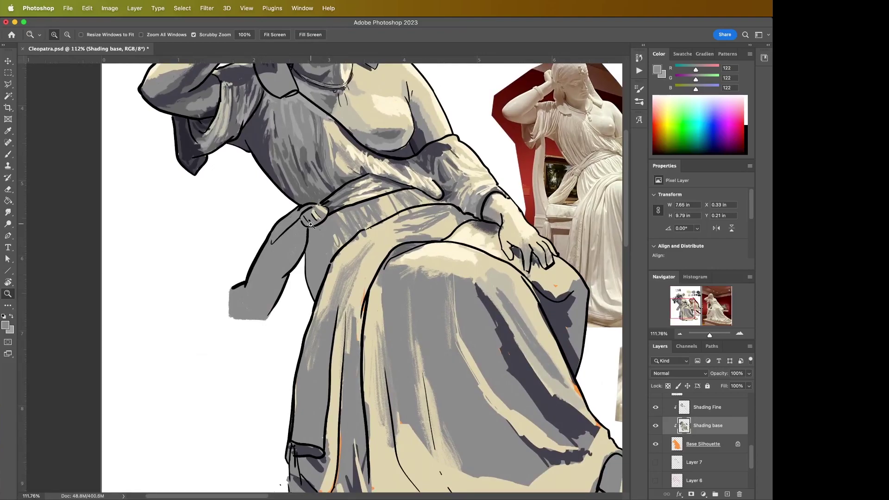
{"action": "key", "text": "super+Tab"}
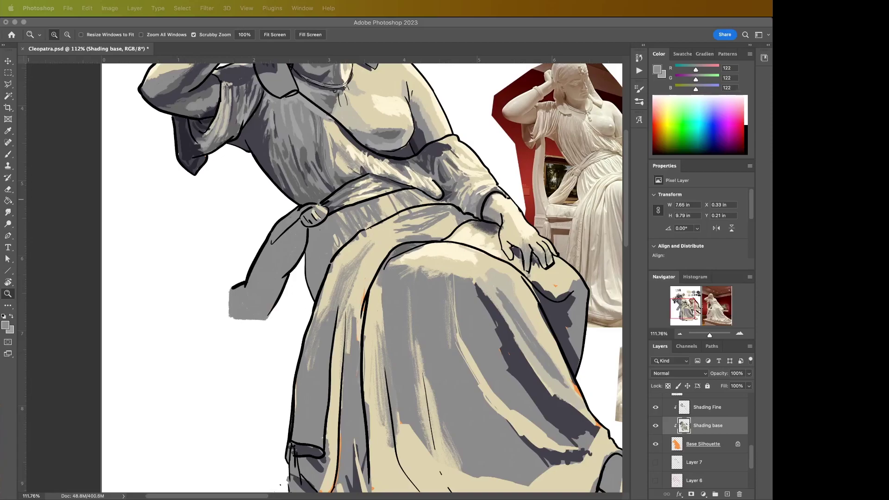
{"action": "left_click", "coordinate": [143, 341]}
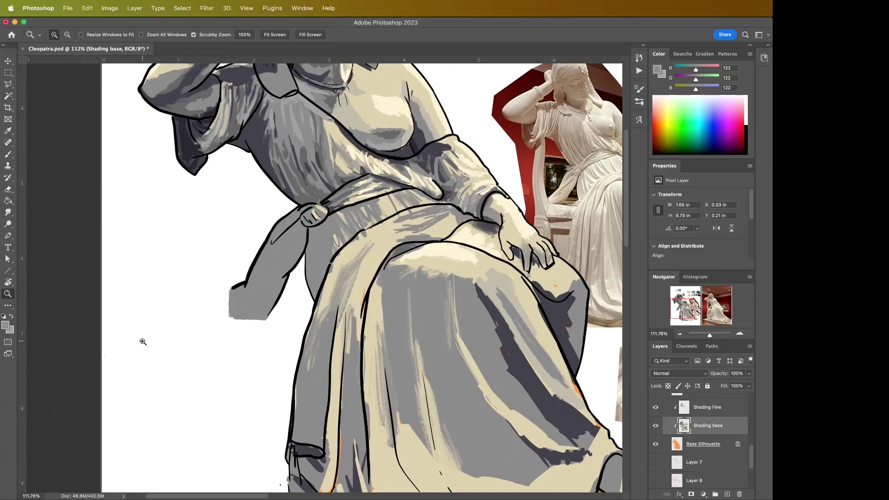
{"action": "scroll", "coordinate": [143, 342], "scroll_direction": "right", "scroll_amount": 4}
{"action": "scroll", "coordinate": [143, 341], "scroll_direction": "up", "scroll_amount": 2}
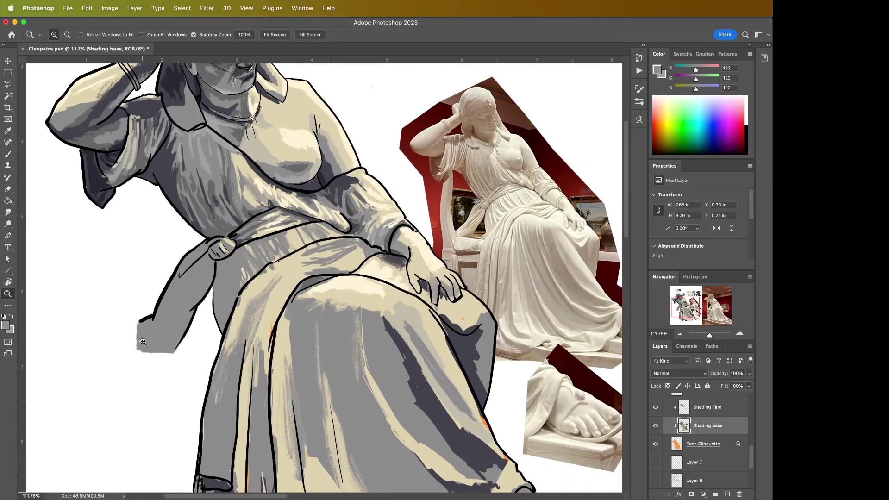
{"action": "scroll", "coordinate": [238, 245], "scroll_direction": "up", "scroll_amount": 4}
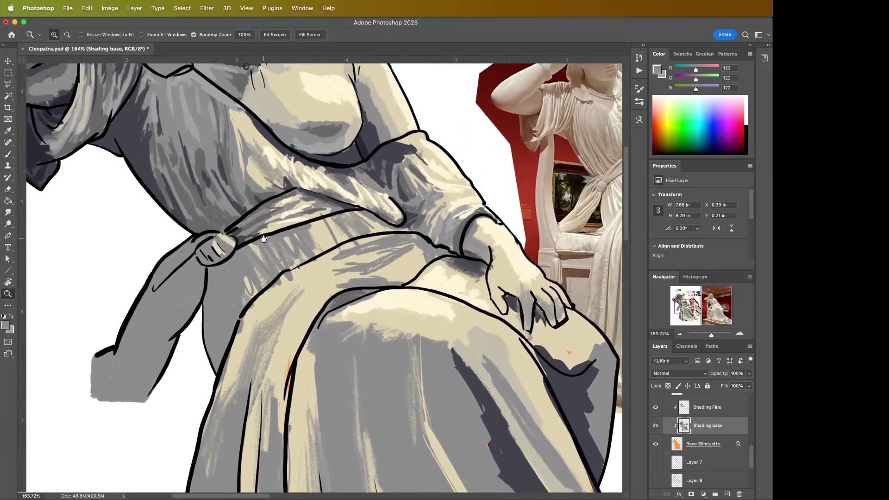
{"action": "scroll", "coordinate": [263, 239], "scroll_direction": "down", "scroll_amount": 3}
{"action": "scroll", "coordinate": [263, 239], "scroll_direction": "up", "scroll_amount": 6}
Try to sample the light grey palette swatch and reduce the brush to size 40.
{"action": "key", "text": "i"}
{"action": "scroll", "coordinate": [299, 210], "scroll_direction": "up", "scroll_amount": 3}
{"action": "left_click", "coordinate": [470, 153]}
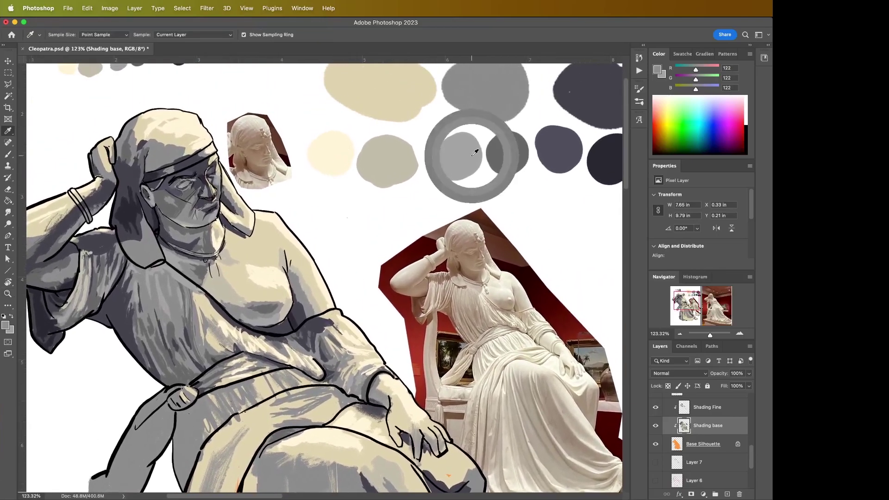
{"action": "key", "text": "b"}
{"action": "key", "text": "bracketleft"}
{"action": "key", "text": "bracketleft"}
{"action": "key", "text": "bracketleft"}
{"action": "key", "text": "bracketleft"}
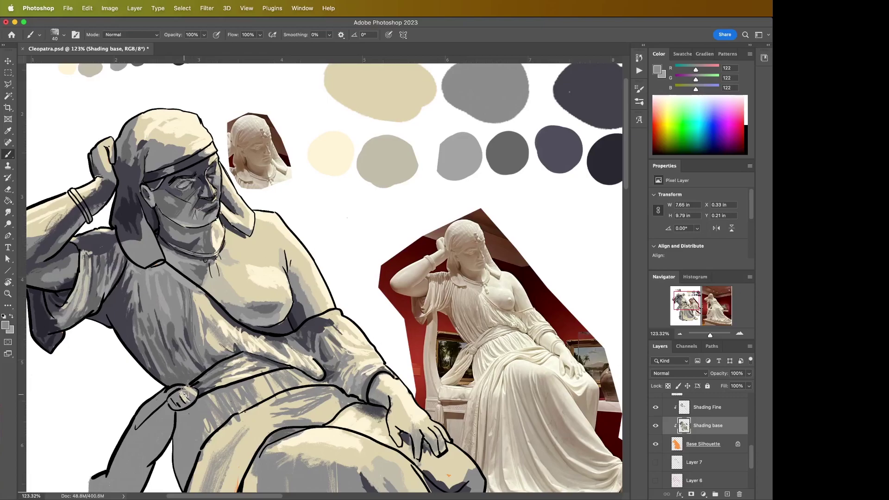
Switch to the Shading Fine layer and try again to sample the light grey palette swatch.
{"action": "key", "text": "v"}
{"action": "key", "text": "b"}
{"action": "left_click", "coordinate": [711, 412]}
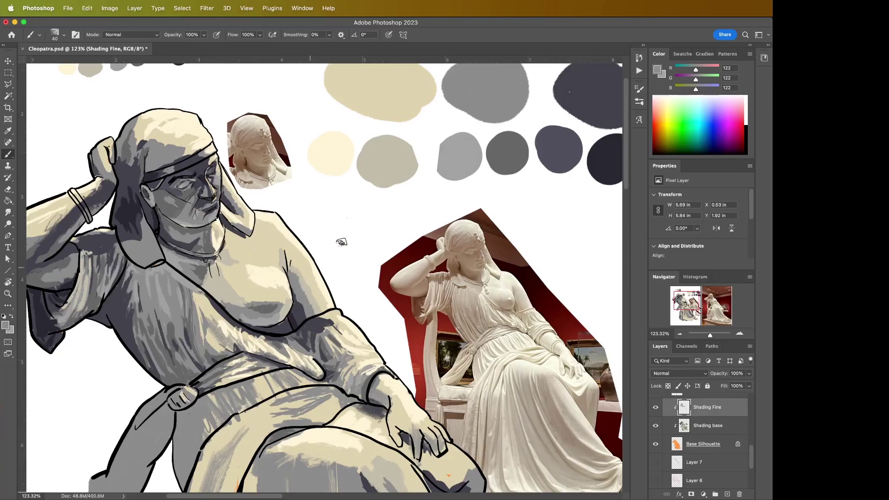
{"action": "key", "text": "i"}
{"action": "left_click", "coordinate": [445, 168]}
{"action": "key", "text": "b"}
{"action": "key", "text": "i"}
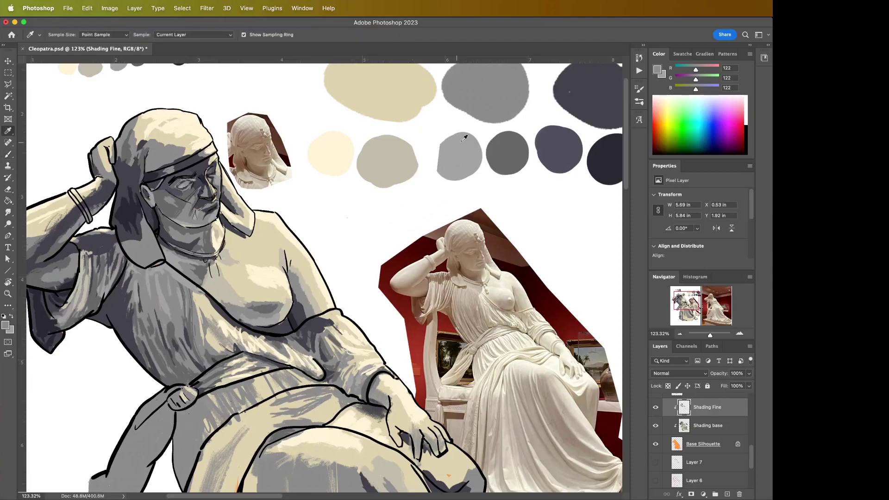
{"action": "key", "text": "b"}
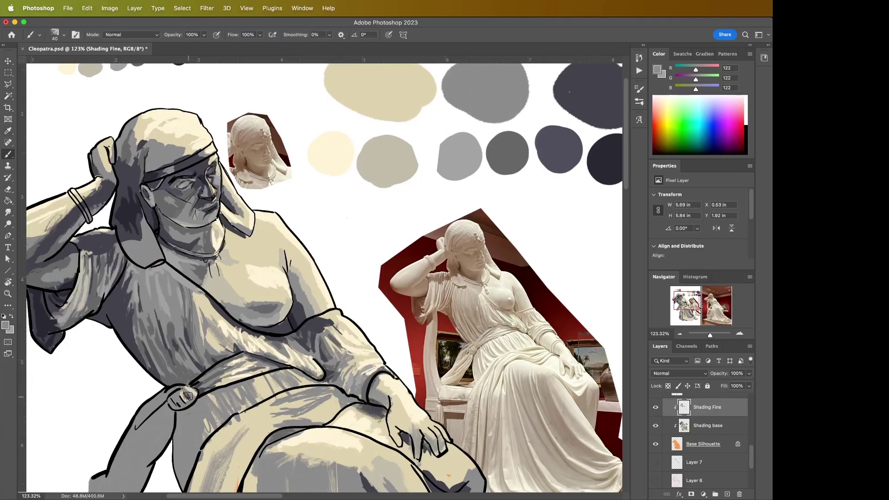
Hide and reshow the Shading Fine layer to compare the fine shading with the base.
{"action": "scroll", "coordinate": [674, 448], "scroll_direction": "up", "scroll_amount": 1}
{"action": "left_click", "coordinate": [655, 431]}
{"action": "left_click", "coordinate": [655, 432]}
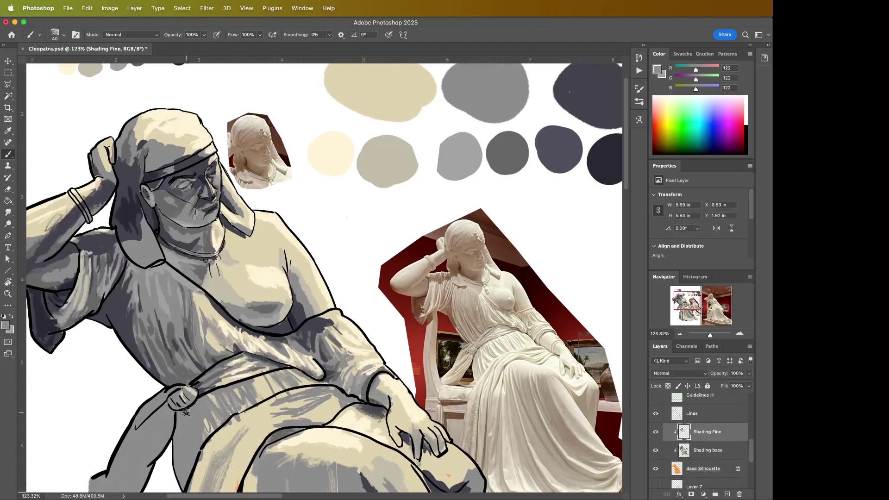
Try a grey stroke across the sash knot and undo it.
{"action": "left_click_drag", "start_coordinate": [183, 399], "coordinate": [194, 390]}
{"action": "key", "text": "super+z"}
Toggle the Base Silhouette and Lines layers, leaving Lines and Guidelines H hidden to inspect the bare shading.
{"action": "left_click", "coordinate": [656, 469]}
{"action": "left_click", "coordinate": [659, 469]}
{"action": "scroll", "coordinate": [692, 428], "scroll_direction": "up", "scroll_amount": 1}
{"action": "left_click", "coordinate": [655, 422]}
{"action": "left_click", "coordinate": [656, 421]}
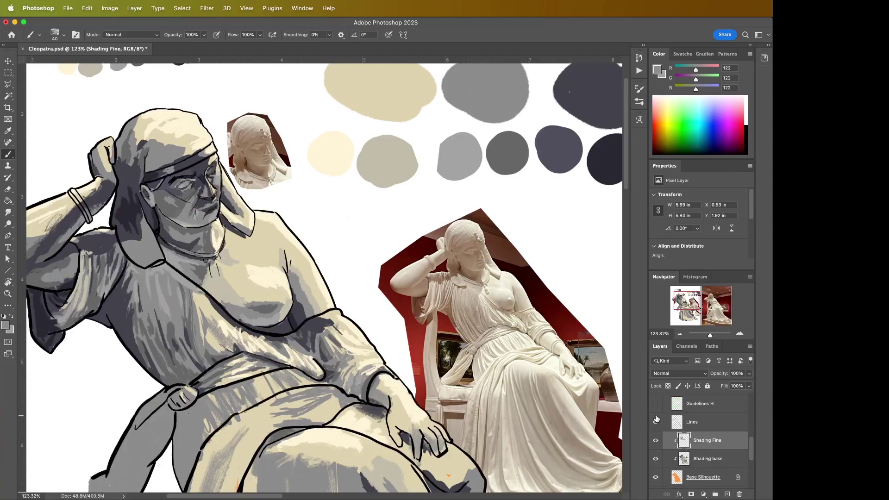
{"action": "left_click", "coordinate": [656, 419]}
{"action": "left_click", "coordinate": [656, 405]}
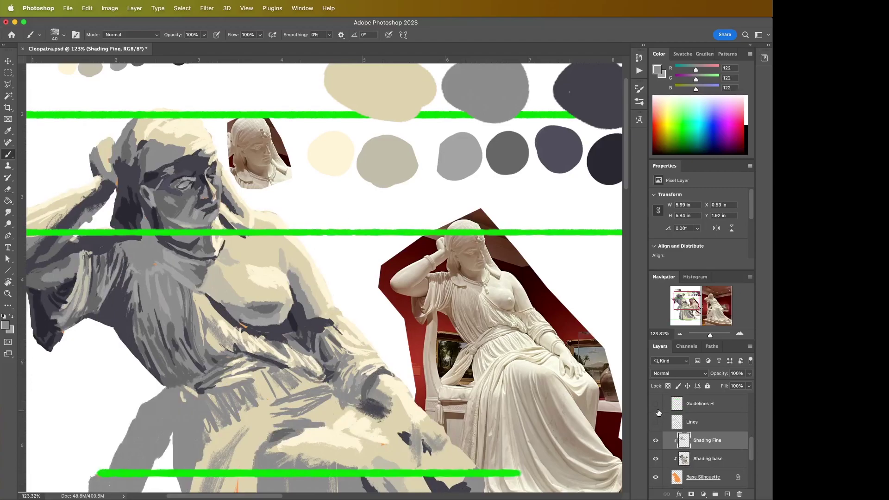
{"action": "left_click", "coordinate": [657, 411]}
Set the Eyedropper to sample All Layers and pick the light grey palette swatch for the brush.
{"action": "key", "text": "i"}
{"action": "left_click", "coordinate": [180, 414]}
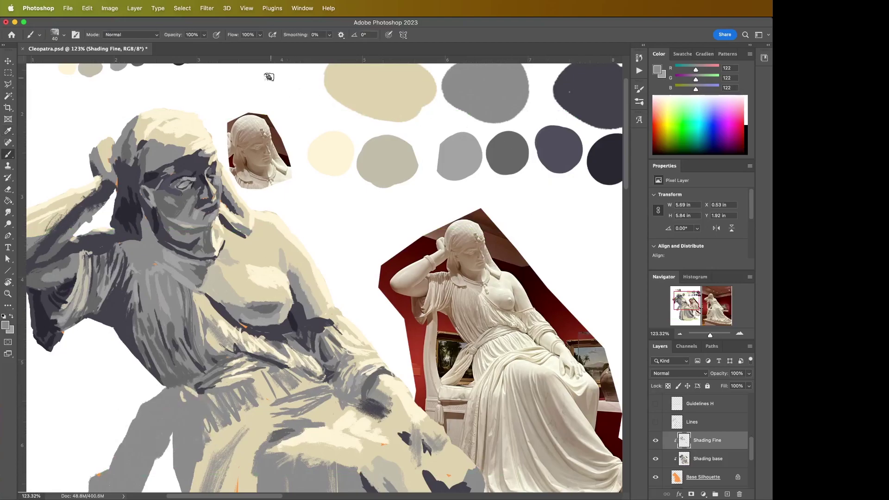
{"action": "left_click", "coordinate": [180, 35]}
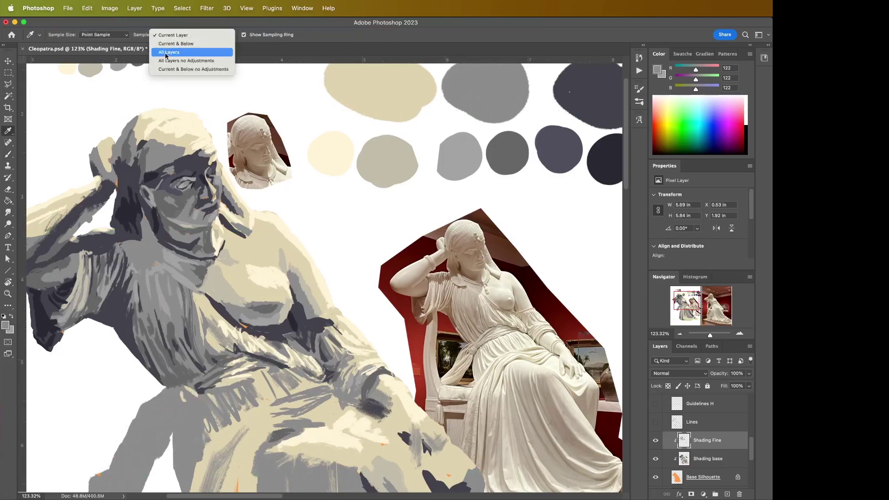
{"action": "left_click", "coordinate": [178, 52]}
{"action": "left_click", "coordinate": [467, 161]}
{"action": "key", "text": "b"}
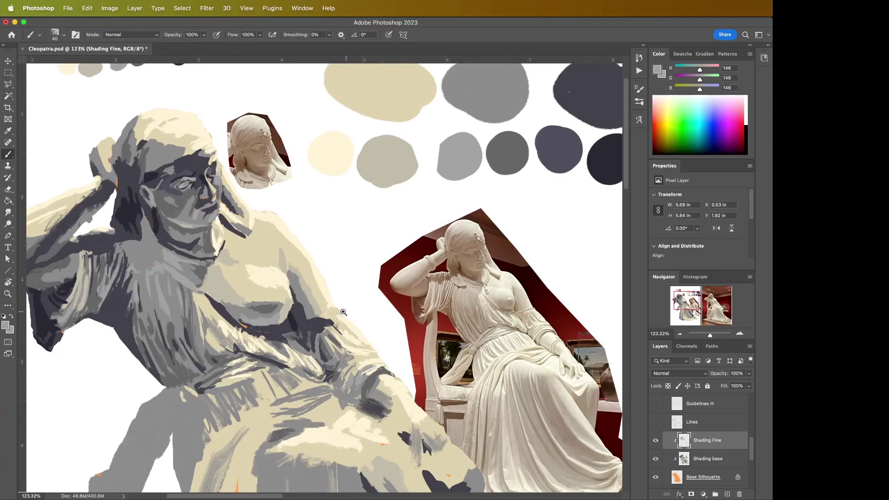
Compare the whole figure without outlines against the reference photo, and show the Lines layer again.
{"action": "key", "text": "z"}
{"action": "scroll", "coordinate": [345, 313], "scroll_direction": "down", "scroll_amount": 5}
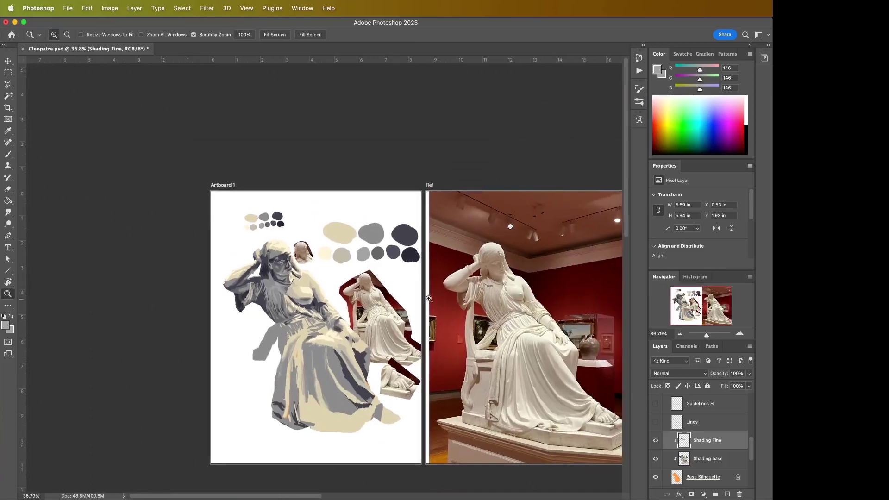
{"action": "scroll", "coordinate": [315, 291], "scroll_direction": "up", "scroll_amount": 5}
{"action": "scroll", "coordinate": [353, 296], "scroll_direction": "down", "scroll_amount": 1}
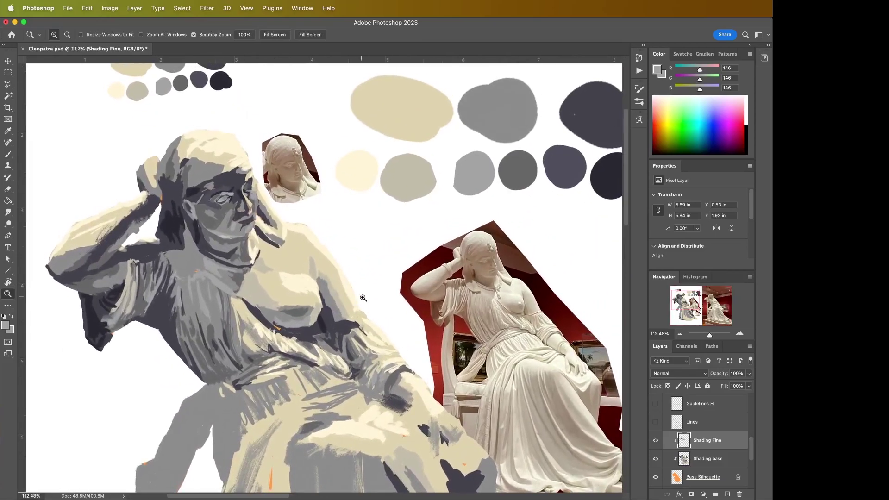
{"action": "left_click", "coordinate": [658, 421]}
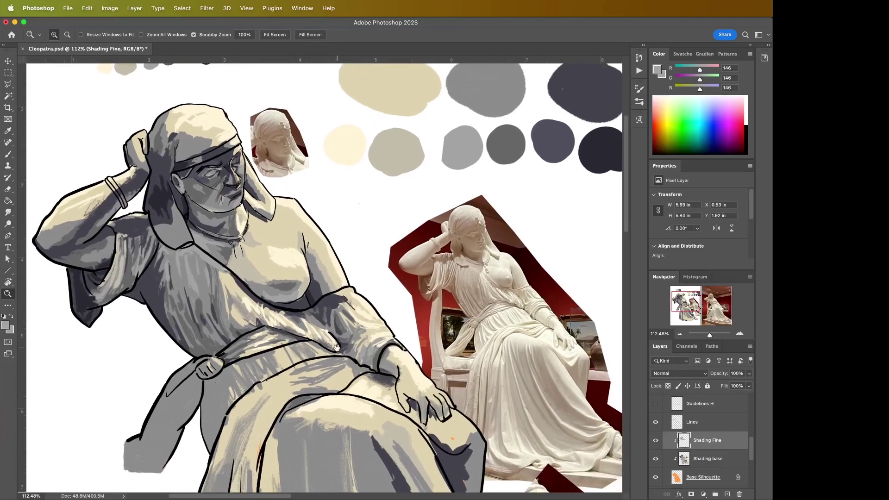
Paint light grey on the sash knot and add highlights with beige sampled from the knot.
{"action": "scroll", "coordinate": [346, 370], "scroll_direction": "down", "scroll_amount": 2}
{"action": "mouse_move", "coordinate": [229, 370]}
{"action": "left_mouse_down"}
{"action": "mouse_move", "coordinate": [287, 370]}
{"action": "mouse_move", "coordinate": [218, 370]}
{"action": "mouse_move", "coordinate": [246, 371]}
{"action": "left_mouse_up"}
{"action": "key", "text": "i"}
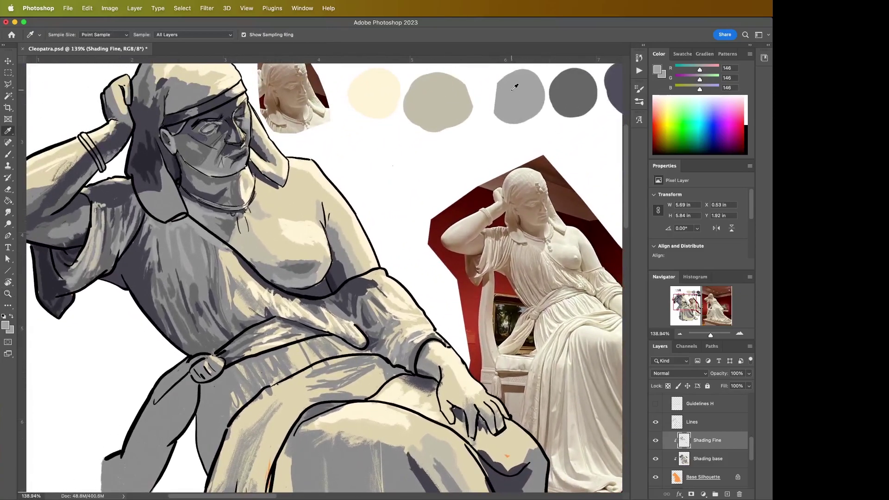
{"action": "key", "text": "b"}
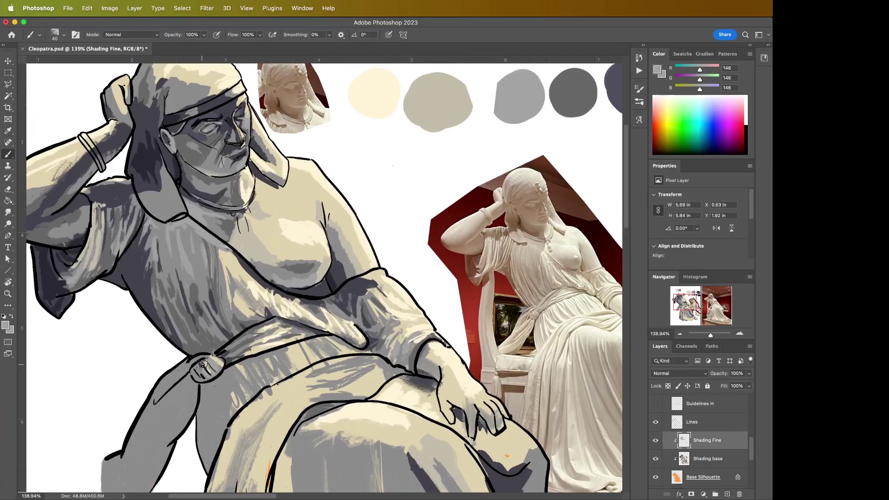
{"action": "left_click", "coordinate": [210, 363], "text": "alt"}
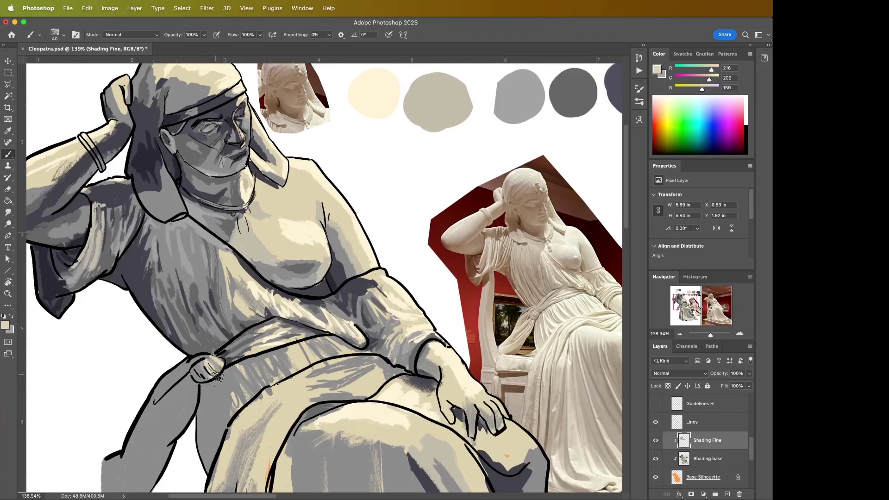
Sample the dark grey palette swatch and paint the sash knot's folds with the brush at size 20.
{"action": "key", "text": "i"}
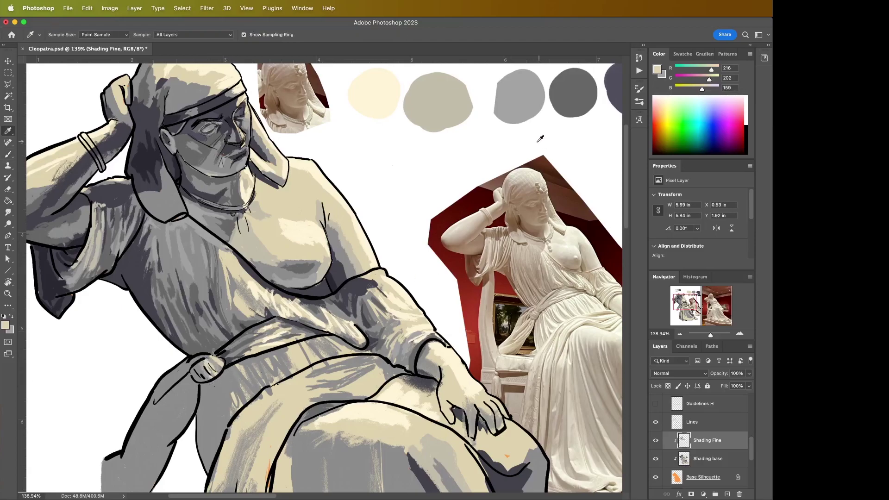
{"action": "left_click", "coordinate": [564, 100]}
{"action": "key", "text": "b"}
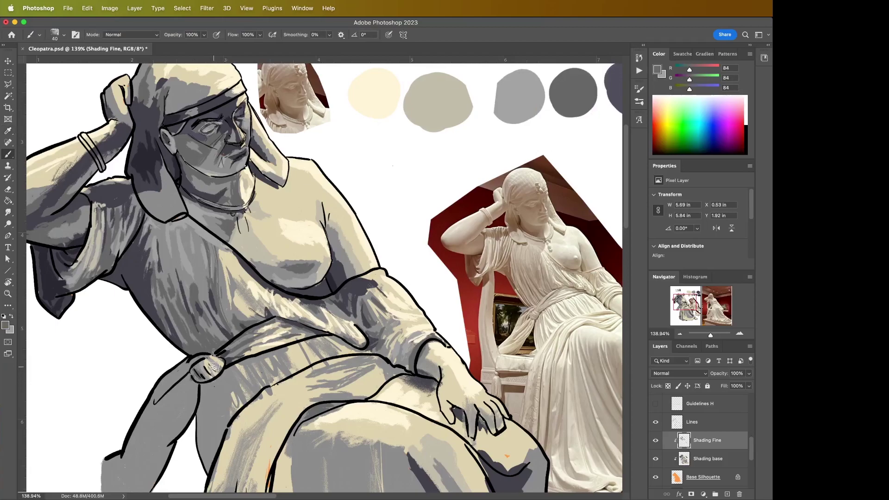
{"action": "key", "text": "bracketleft"}
{"action": "key", "text": "bracketleft"}
On the Lines layer, lasso the black strokes inside the sash knot, delete them and deselect.
{"action": "left_click", "coordinate": [656, 422]}
{"action": "left_click", "coordinate": [655, 422]}
{"action": "left_click", "coordinate": [704, 422]}
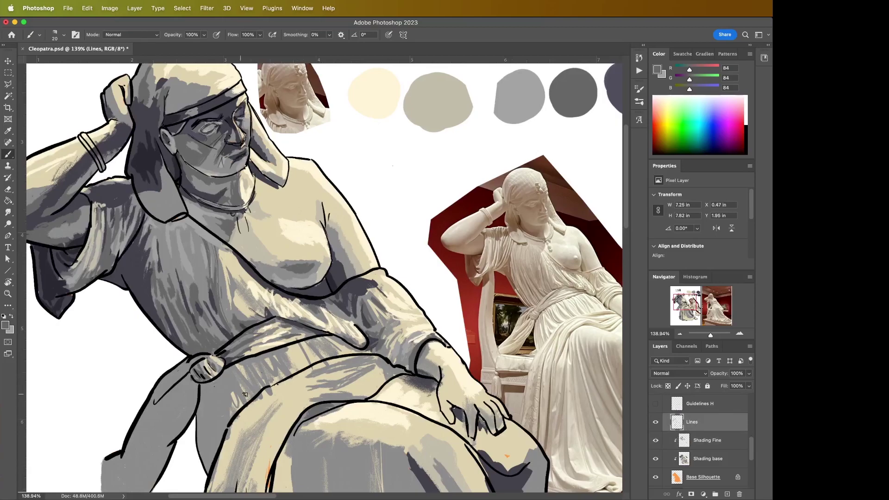
{"action": "key", "text": "l"}
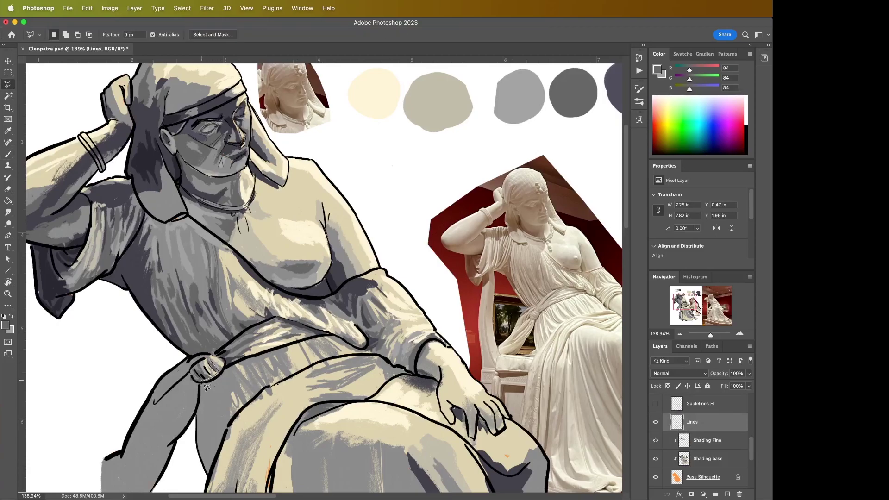
{"action": "left_click_drag", "start_coordinate": [202, 370], "coordinate": [203, 367]}
{"action": "key", "text": "super+d"}
{"action": "key", "text": "z"}
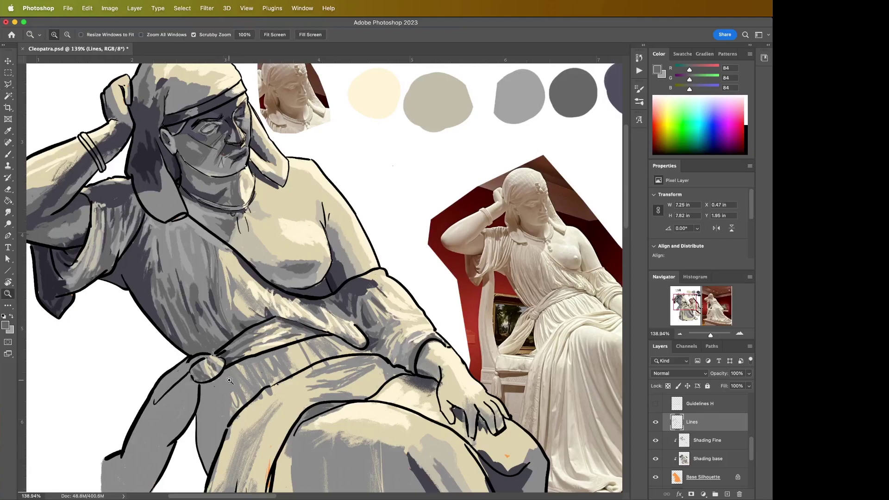
Repaint the sash knot's folds on the Lines layer with a sampled dark tone and beige highlights.
{"action": "key", "text": "i"}
{"action": "left_click", "coordinate": [328, 294]}
{"action": "key", "text": "b"}
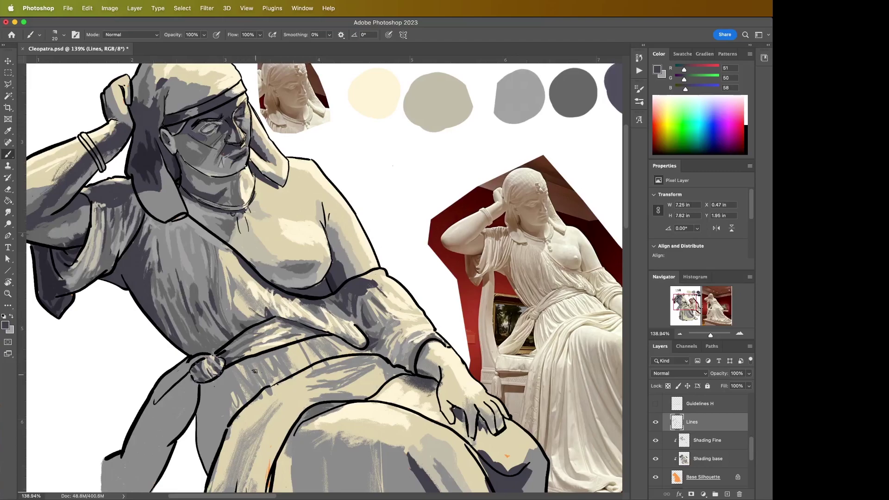
{"action": "key", "text": "i"}
{"action": "left_click", "coordinate": [207, 362]}
{"action": "key", "text": "b"}
{"action": "left_click", "coordinate": [211, 362], "text": "alt"}
{"action": "left_click_drag", "start_coordinate": [213, 365], "coordinate": [217, 362]}
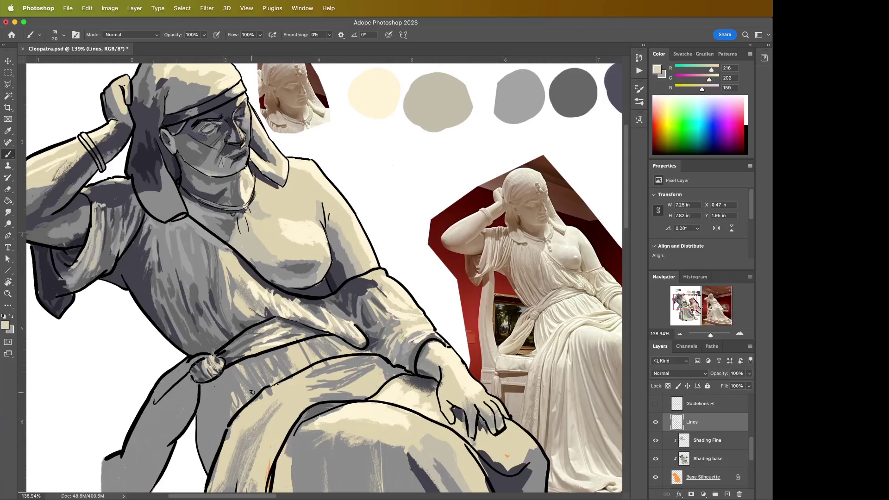
Sample the darkest palette swatch and strengthen the torso's edge below the raised arm with the brush at size 25.
{"action": "key", "text": "i"}
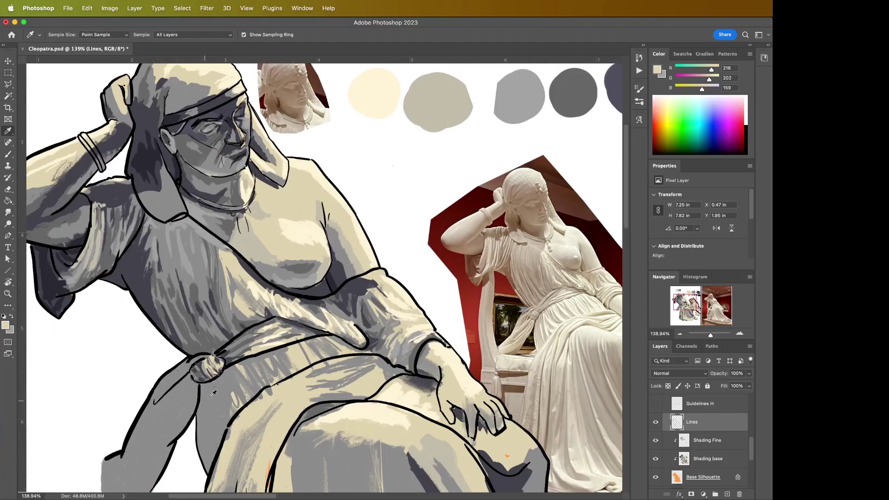
{"action": "left_click", "coordinate": [318, 282]}
{"action": "scroll", "coordinate": [551, 118], "scroll_direction": "right", "scroll_amount": 4}
{"action": "scroll", "coordinate": [551, 119], "scroll_direction": "up", "scroll_amount": 2}
{"action": "left_click", "coordinate": [619, 128]}
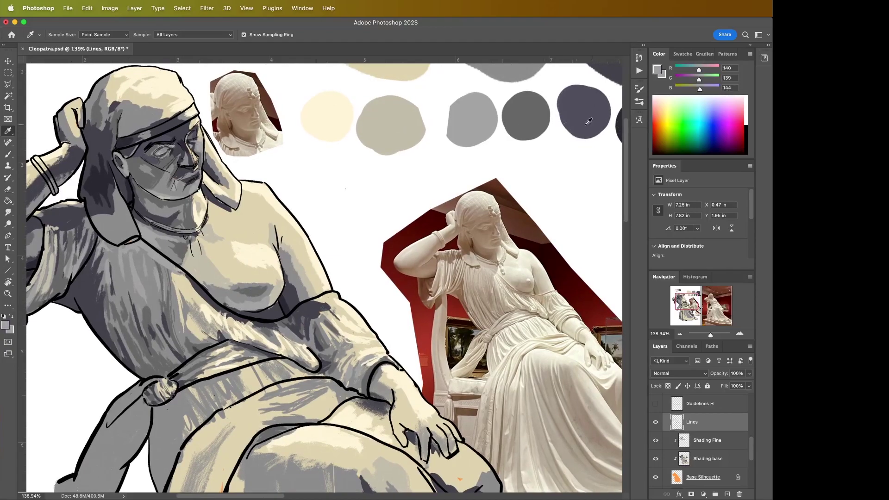
{"action": "scroll", "coordinate": [403, 282], "scroll_direction": "right", "scroll_amount": 5}
{"action": "scroll", "coordinate": [403, 282], "scroll_direction": "up", "scroll_amount": 3}
{"action": "left_click", "coordinate": [522, 199]}
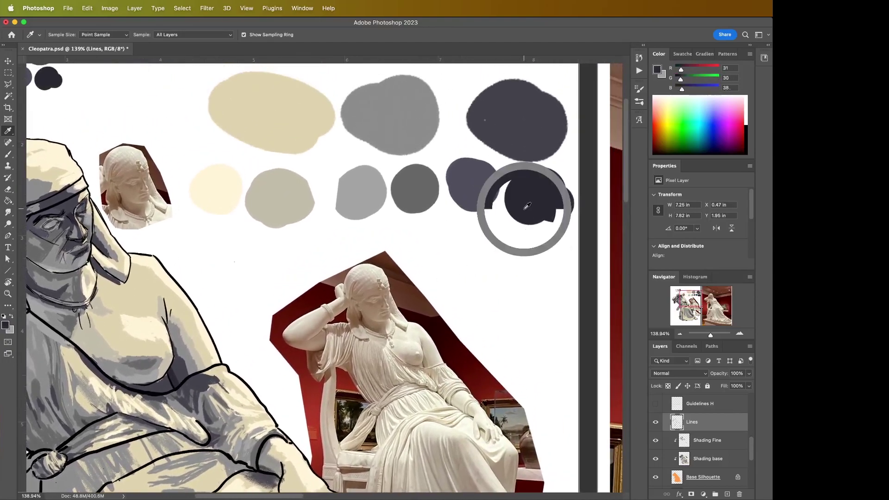
{"action": "scroll", "coordinate": [231, 262], "scroll_direction": "left", "scroll_amount": 5}
{"action": "scroll", "coordinate": [232, 262], "scroll_direction": "down", "scroll_amount": 3}
{"action": "key", "text": "b"}
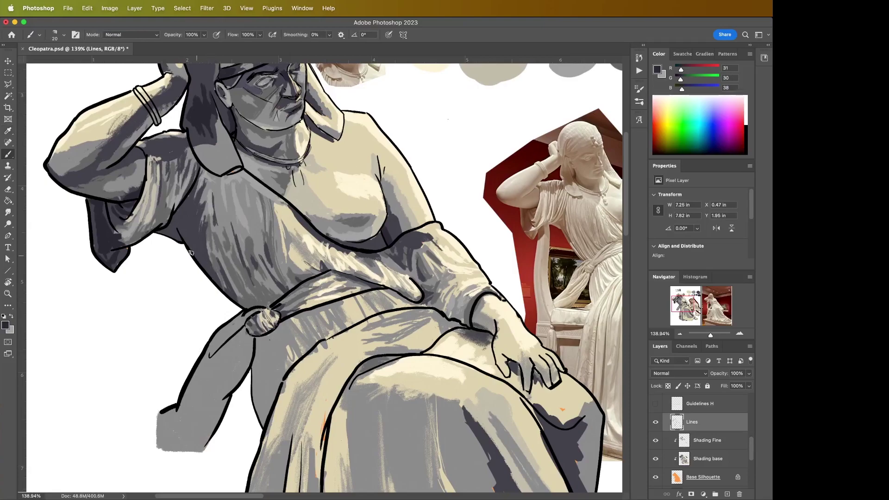
{"action": "key", "text": "bracketright"}
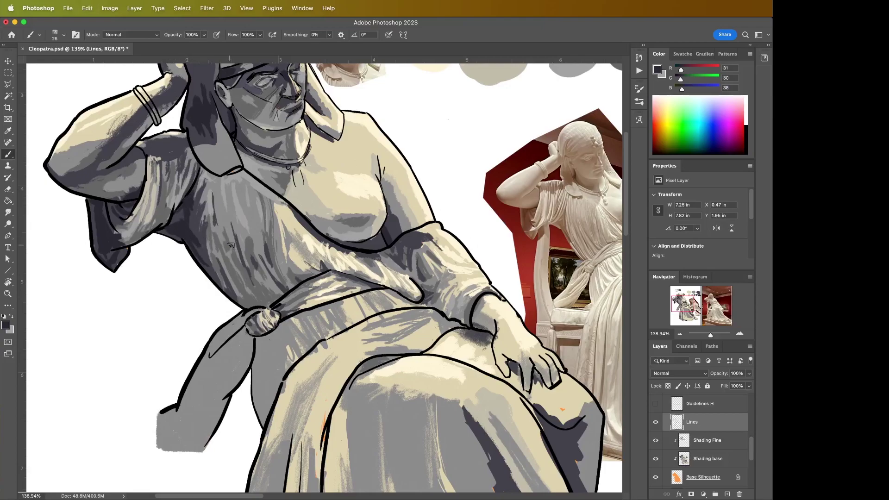
Sample the dark purple-grey palette swatch and prepare the brush at size 20 for the head and upper body.
{"action": "key", "text": "z"}
{"action": "left_click_drag", "start_coordinate": [231, 227], "coordinate": [200, 226]}
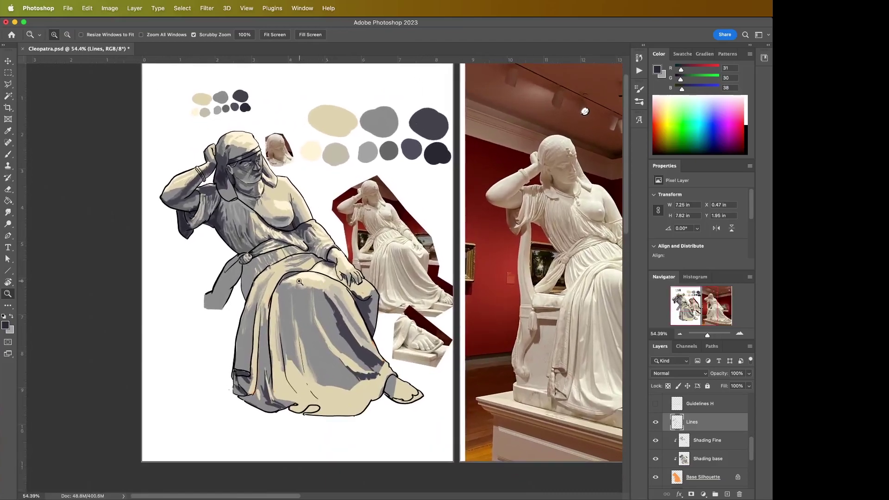
{"action": "key", "text": "i"}
{"action": "left_click", "coordinate": [408, 146]}
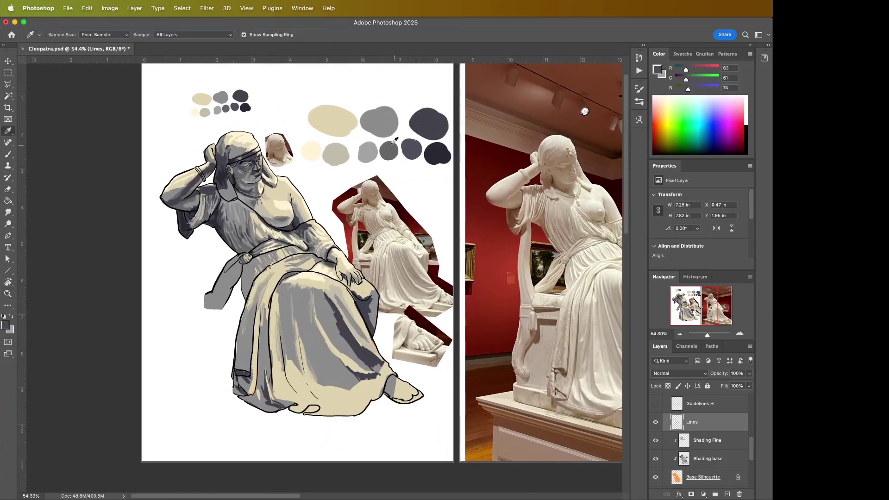
{"action": "key", "text": "z"}
{"action": "mouse_move", "coordinate": [215, 175]}
{"action": "left_mouse_down"}
{"action": "mouse_move", "coordinate": [251, 190]}
{"action": "mouse_move", "coordinate": [226, 219]}
{"action": "left_mouse_up"}
{"action": "key", "text": "b"}
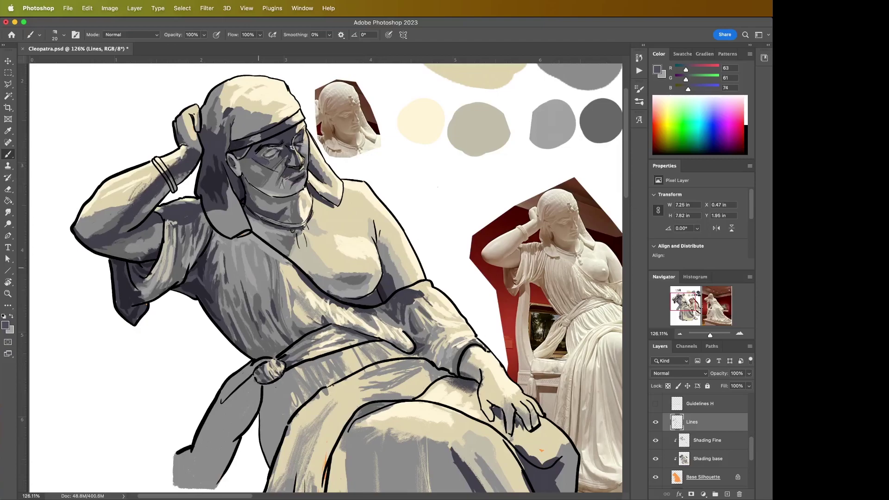
Switch to the Shading Fine layer and sample a dark shadow tone from the statue's face.
{"action": "key", "text": "v"}
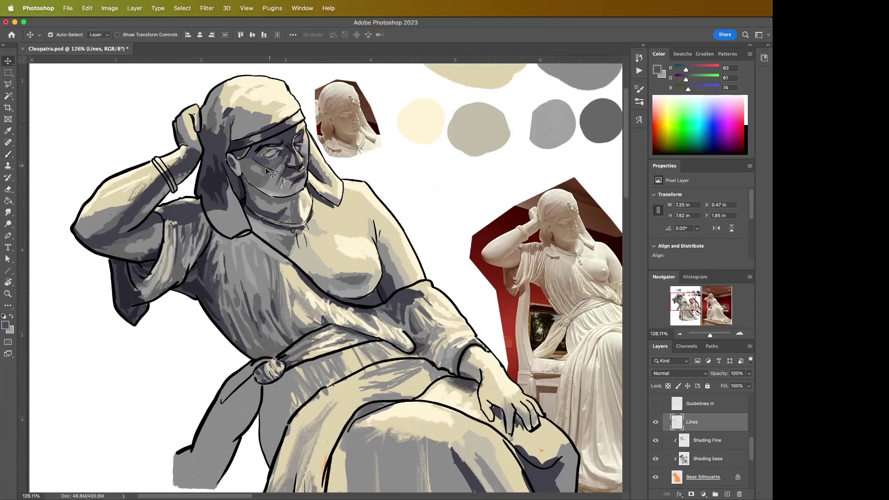
{"action": "left_click", "coordinate": [265, 187]}
{"action": "key", "text": "i"}
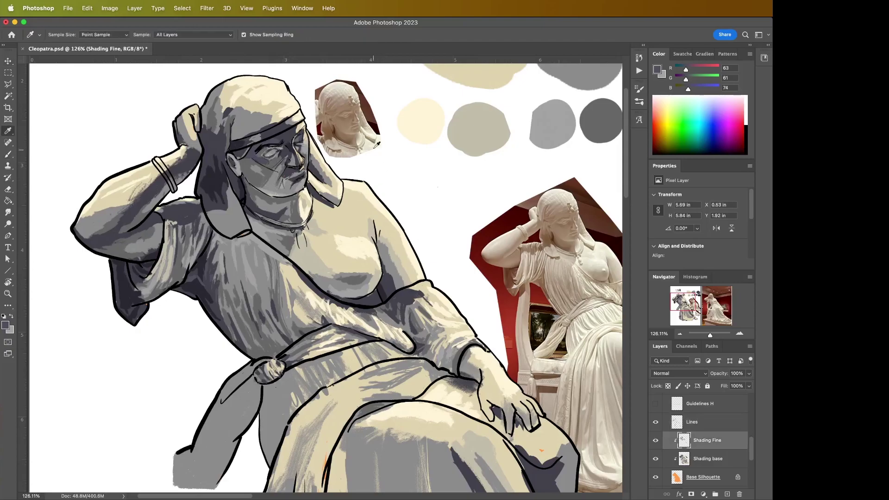
{"action": "scroll", "coordinate": [473, 166], "scroll_direction": "up", "scroll_amount": 3}
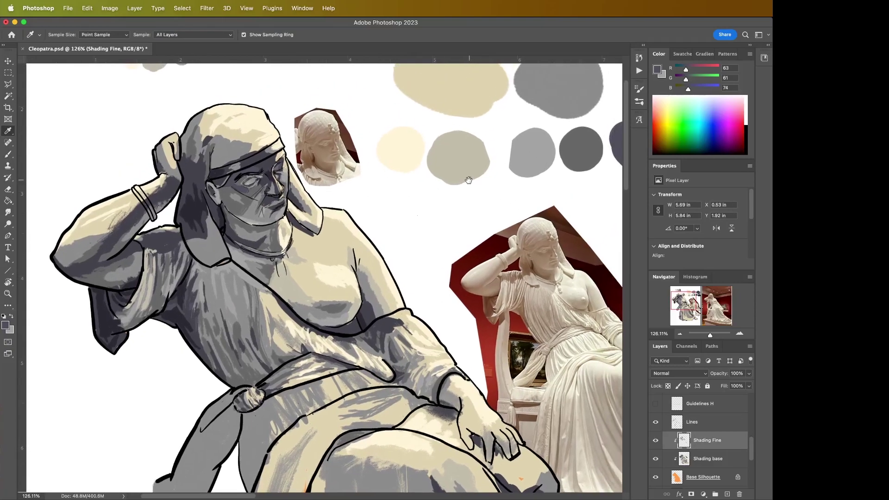
{"action": "left_click", "coordinate": [250, 203]}
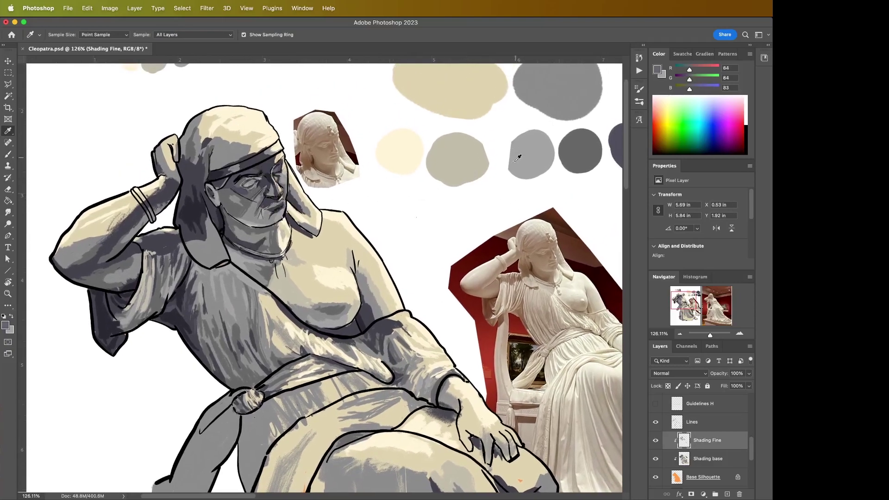
Sample the large mid-grey palette swatch and set the brush size to 30.
{"action": "left_click_drag", "start_coordinate": [463, 160], "coordinate": [532, 153]}
{"action": "left_click", "coordinate": [236, 206]}
{"action": "left_click", "coordinate": [564, 88]}
{"action": "mouse_move", "coordinate": [565, 89]}
{"action": "left_mouse_down"}
{"action": "mouse_move", "coordinate": [530, 126]}
{"action": "mouse_move", "coordinate": [585, 143]}
{"action": "mouse_move", "coordinate": [562, 94]}
{"action": "left_mouse_up"}
{"action": "key", "text": "b"}
{"action": "key", "text": "bracketright"}
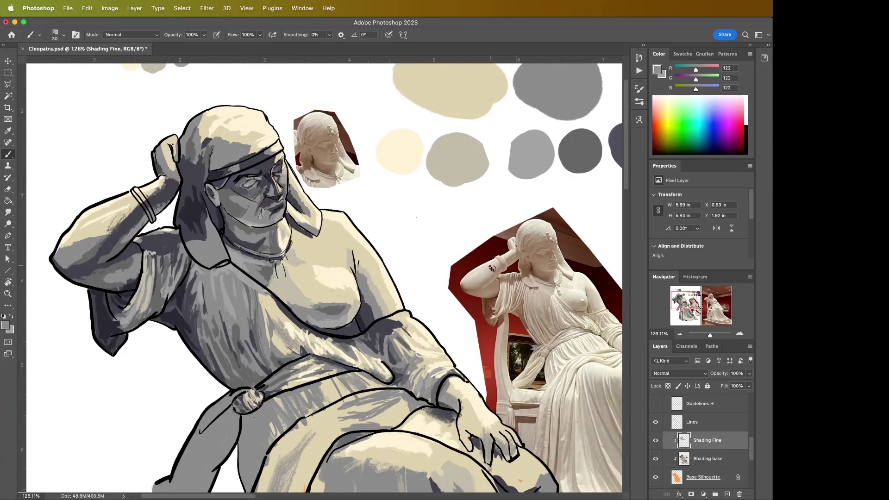
Hide and reshow the Lines layer to check the fine shading without outlines.
{"action": "left_click", "coordinate": [655, 422]}
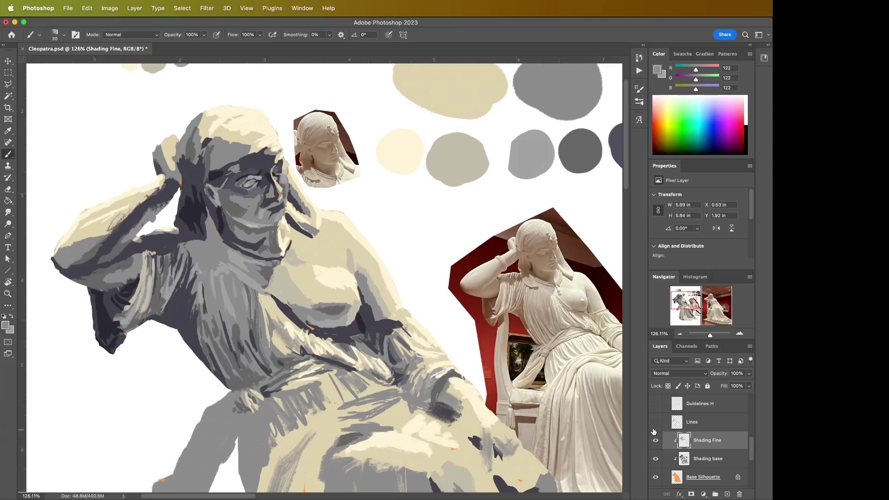
{"action": "key", "text": "h"}
{"action": "left_click", "coordinate": [655, 422]}
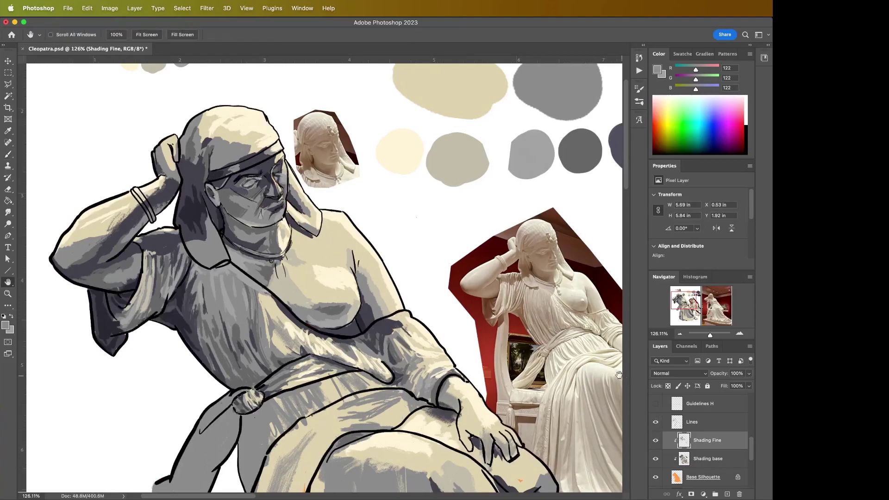
{"action": "key", "text": "b"}
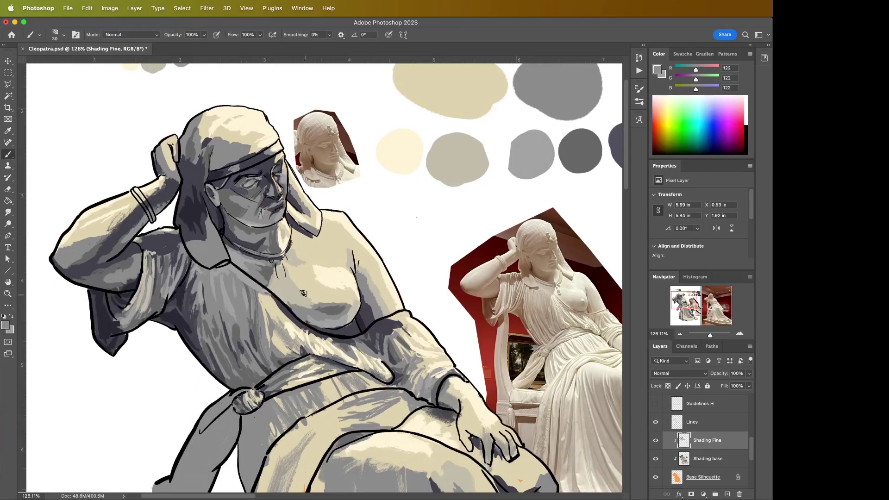
{"action": "key", "text": "i"}
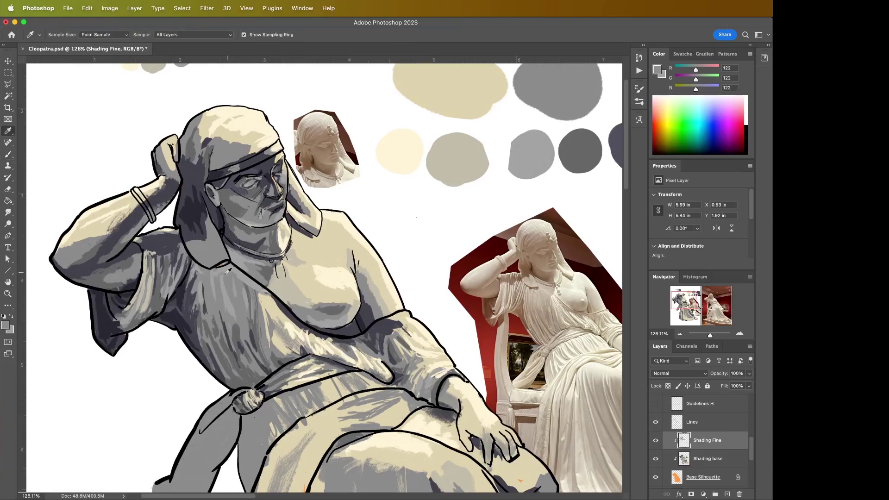
Sample the dark grey palette swatch and brush shading onto the hanging end of the headscarf beside the neck.
{"action": "left_click", "coordinate": [191, 231]}
{"action": "left_click", "coordinate": [590, 156]}
{"action": "key", "text": "b"}
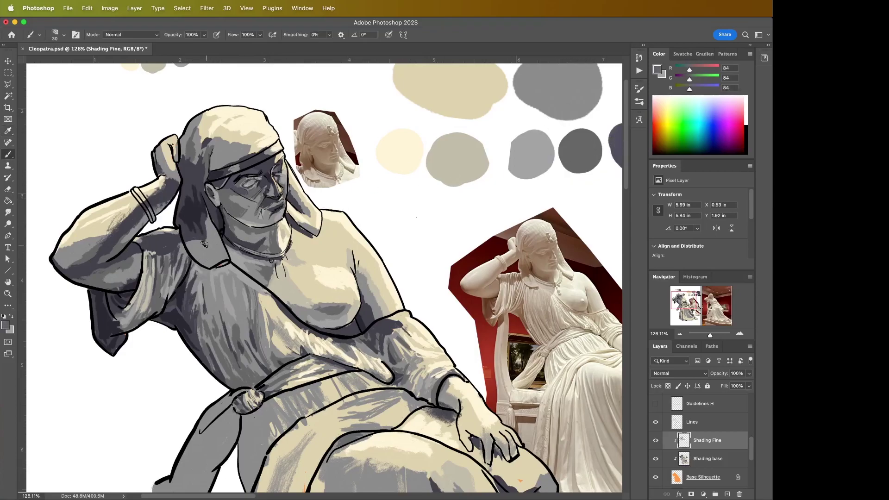
{"action": "mouse_move", "coordinate": [204, 246]}
{"action": "left_mouse_down"}
{"action": "mouse_move", "coordinate": [210, 253]}
{"action": "mouse_move", "coordinate": [208, 241]}
{"action": "left_mouse_up"}
Sample the light grey palette swatch and brush lighter strokes onto the lower tip of the headscarf.
{"action": "key", "text": "i"}
{"action": "left_click", "coordinate": [531, 139]}
{"action": "key", "text": "b"}
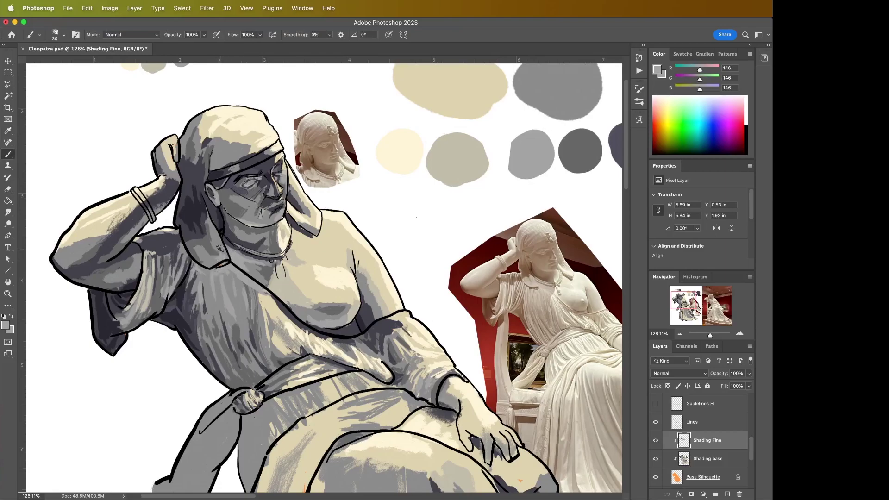
{"action": "mouse_move", "coordinate": [220, 253]}
{"action": "left_mouse_down"}
{"action": "mouse_move", "coordinate": [210, 231]}
{"action": "mouse_move", "coordinate": [227, 274]}
{"action": "mouse_move", "coordinate": [216, 244]}
{"action": "left_mouse_up"}
Sample the large dark purple-grey swatch and deepen the shadow along the outer edge of the hanging headscarf.
{"action": "key", "text": "i"}
{"action": "scroll", "coordinate": [575, 145], "scroll_direction": "right", "scroll_amount": 3}
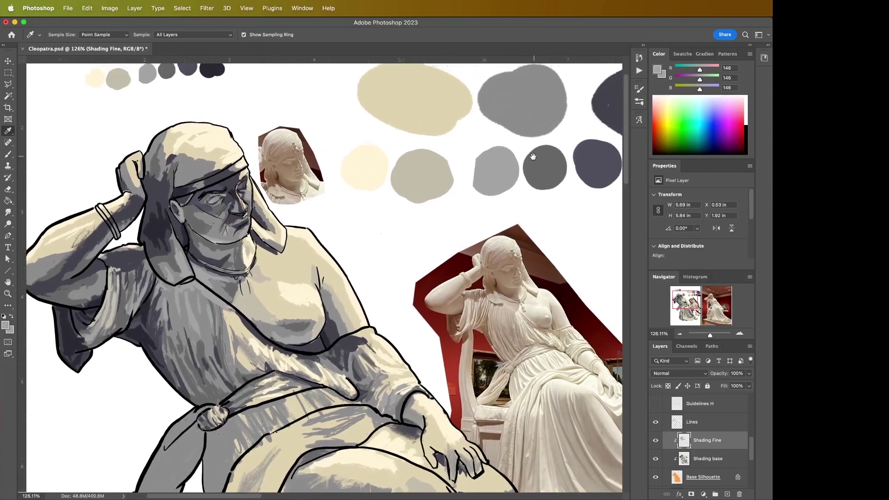
{"action": "left_click", "coordinate": [601, 103]}
{"action": "key", "text": "b"}
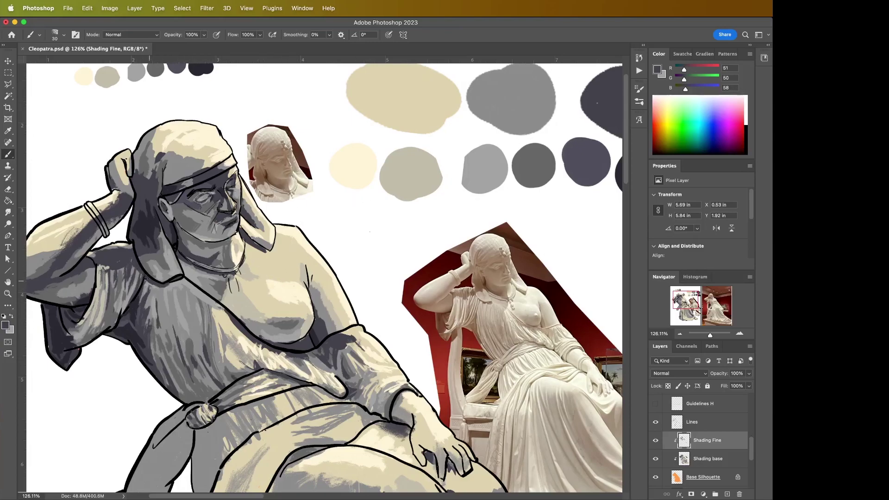
{"action": "left_click", "coordinate": [144, 248], "text": "alt"}
{"action": "left_click_drag", "start_coordinate": [141, 251], "coordinate": [139, 261]}
Sample the beige tone from the chest and paint light strokes along the lower edge of the raised arm's sleeve.
{"action": "mouse_move", "coordinate": [296, 259]}
{"action": "left_mouse_down"}
{"action": "mouse_move", "coordinate": [313, 176]}
{"action": "mouse_move", "coordinate": [333, 216]}
{"action": "left_mouse_up"}
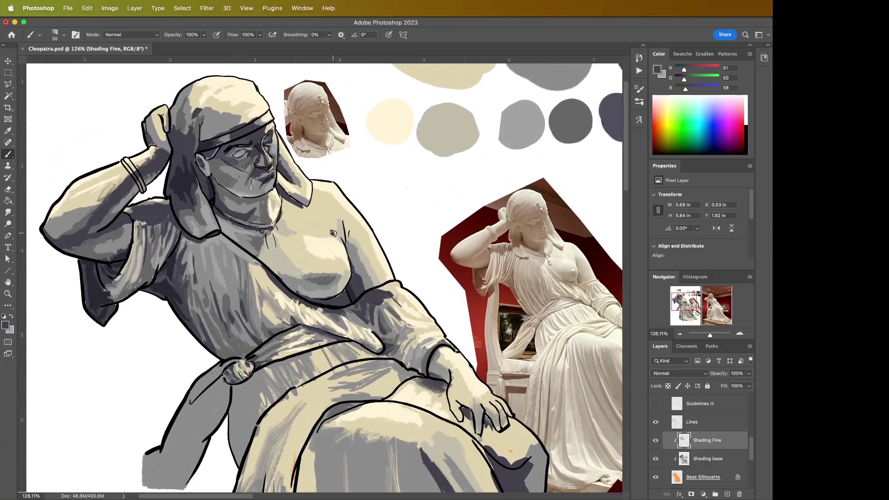
{"action": "left_click_drag", "start_coordinate": [249, 242], "coordinate": [268, 264]}
{"action": "key", "text": "i"}
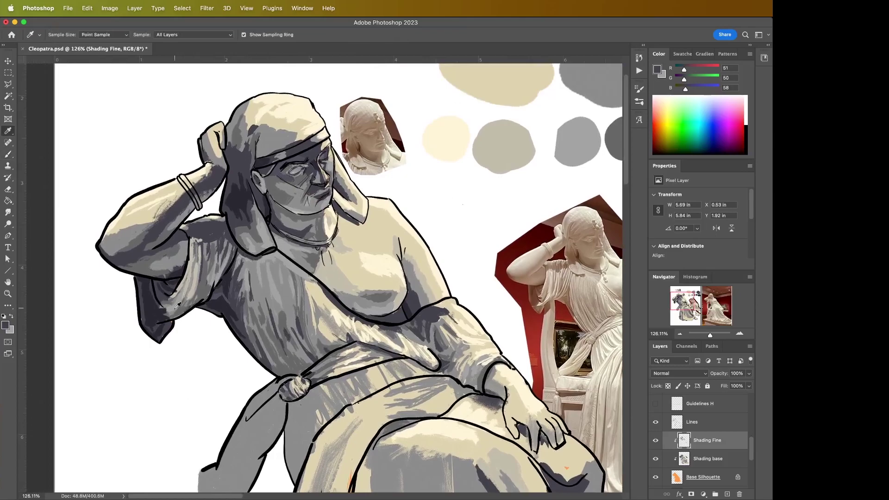
{"action": "left_click", "coordinate": [367, 231]}
{"action": "key", "text": "b"}
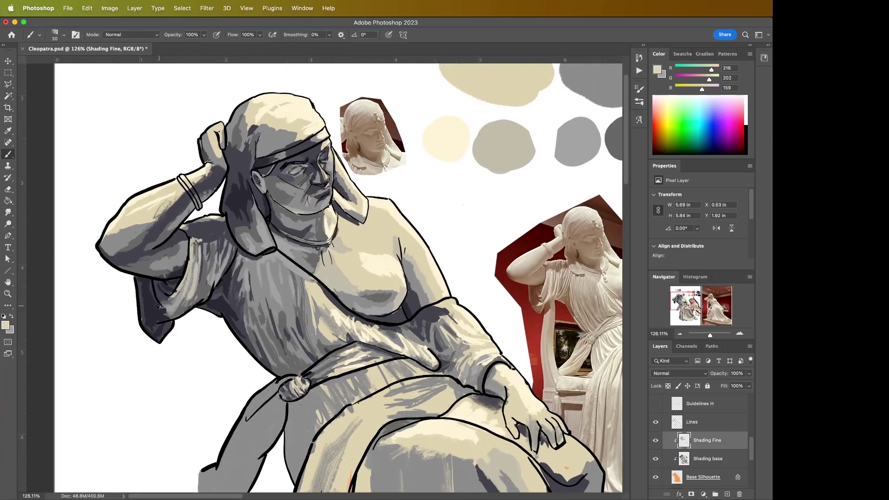
{"action": "mouse_move", "coordinate": [168, 315]}
{"action": "left_mouse_down"}
{"action": "mouse_move", "coordinate": [183, 295]}
{"action": "mouse_move", "coordinate": [158, 320]}
{"action": "left_mouse_up"}
Sample the large mid-grey swatch and brush it onto the dark hanging part of the raised arm's sleeve.
{"action": "left_click", "coordinate": [597, 83], "text": "alt"}
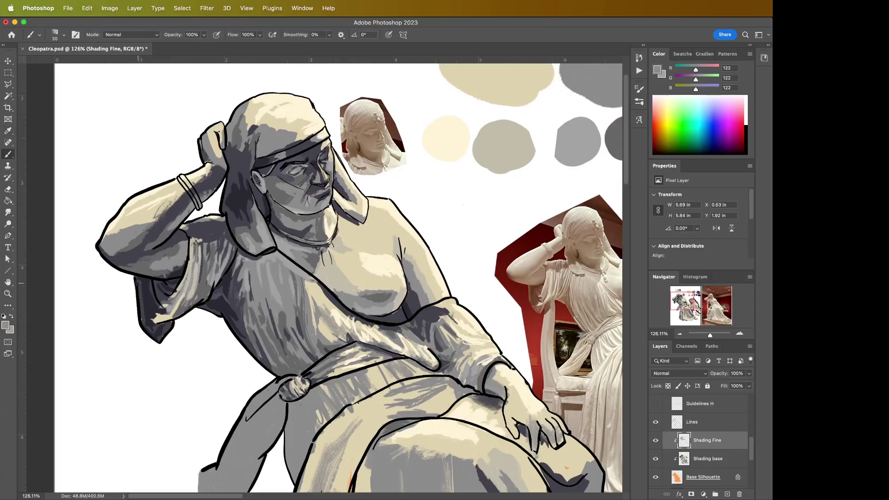
{"action": "left_click_drag", "start_coordinate": [139, 311], "coordinate": [139, 277]}
Review the whole figure beside the reference and save the document.
{"action": "key", "text": "z"}
{"action": "left_click", "coordinate": [439, 248], "text": "alt"}
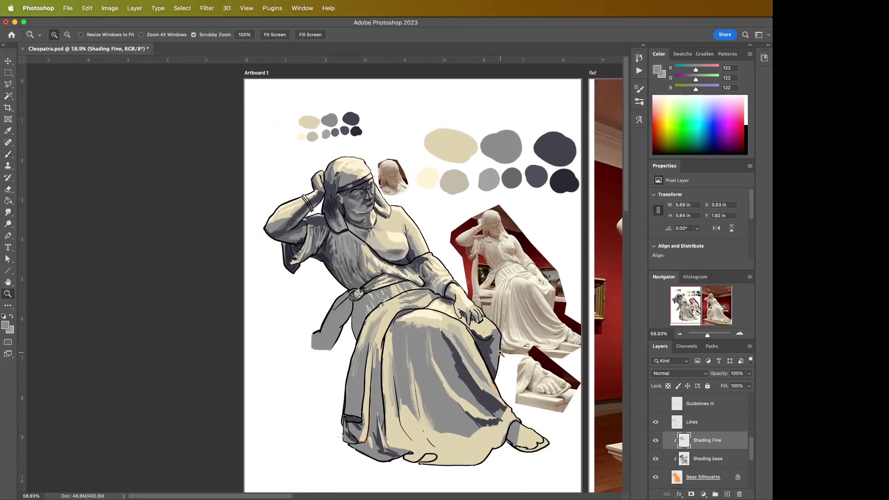
{"action": "scroll", "coordinate": [500, 353], "scroll_direction": "right", "scroll_amount": 3}
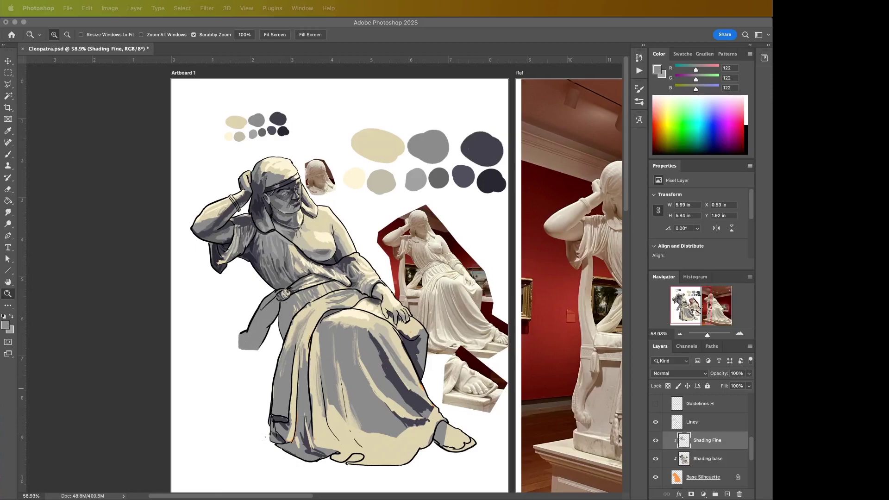
{"action": "left_click", "coordinate": [130, 254]}
{"action": "left_click", "coordinate": [51, 102]}
{"action": "key", "text": "super+s"}
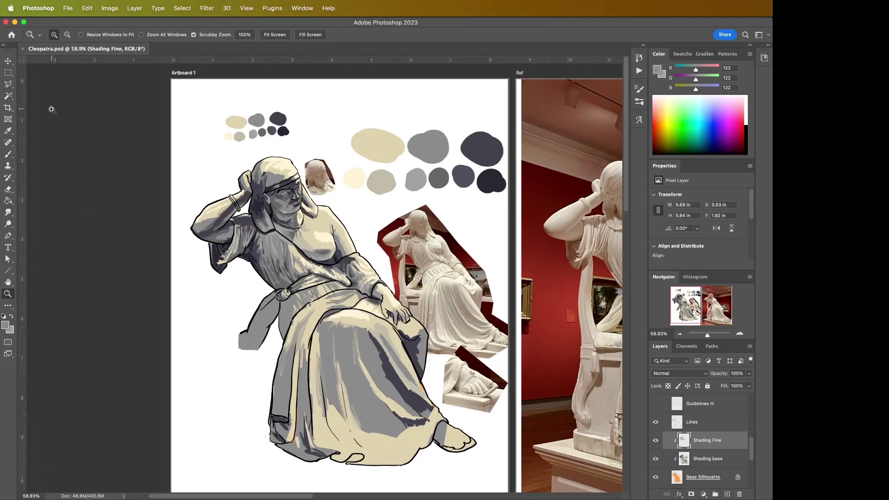
Sample the pale cream palette swatch and paint highlights on the drapery fold below the hand resting on the knee.
{"action": "left_click_drag", "start_coordinate": [435, 363], "coordinate": [475, 364]}
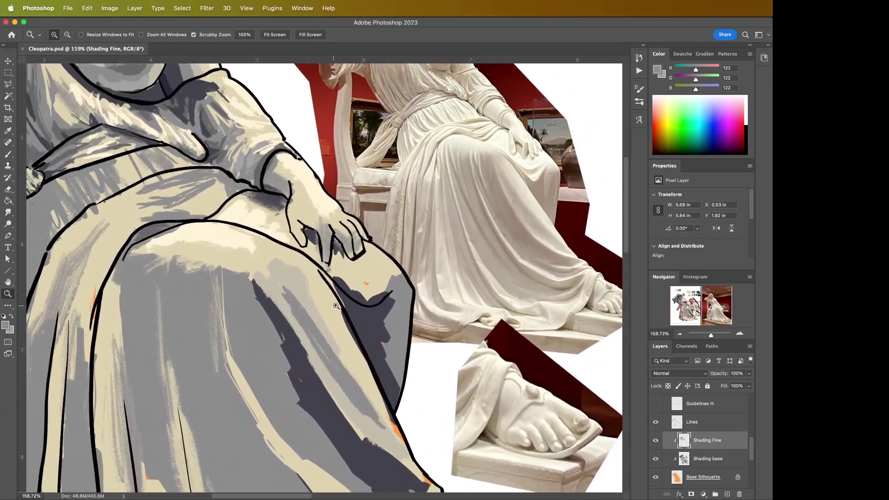
{"action": "key", "text": "i"}
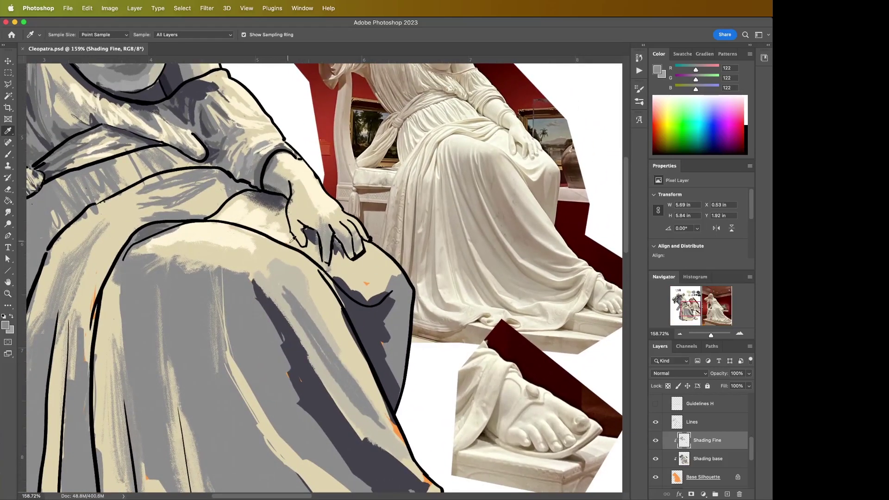
{"action": "key", "text": "z"}
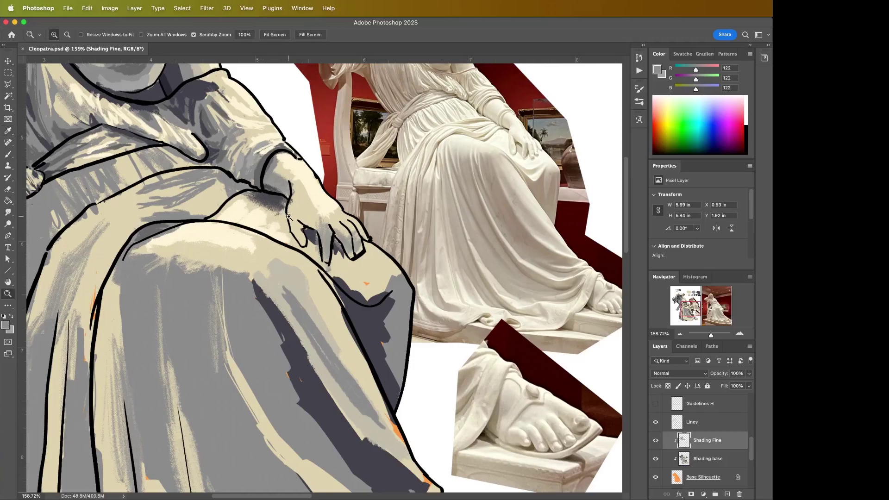
{"action": "left_click_drag", "start_coordinate": [308, 225], "coordinate": [296, 292]}
{"action": "key", "text": "i"}
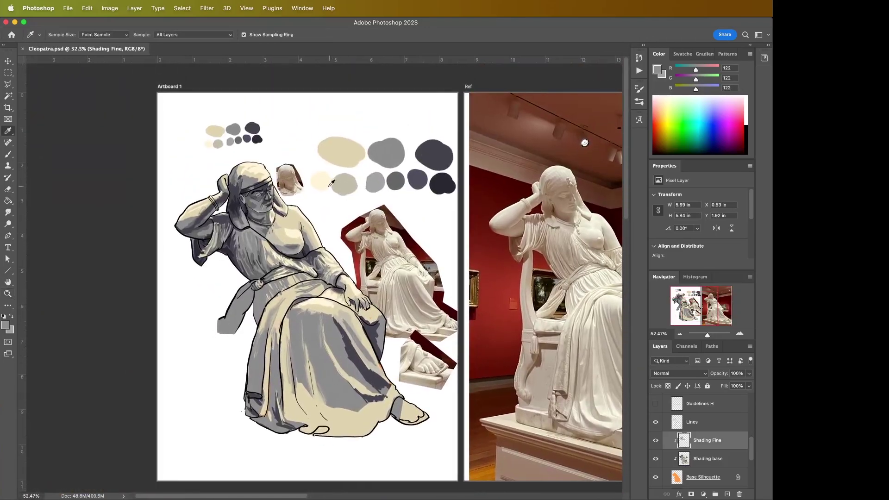
{"action": "left_click", "coordinate": [320, 182]}
{"action": "key", "text": "z"}
{"action": "left_click_drag", "start_coordinate": [357, 343], "coordinate": [391, 344]}
{"action": "key", "text": "b"}
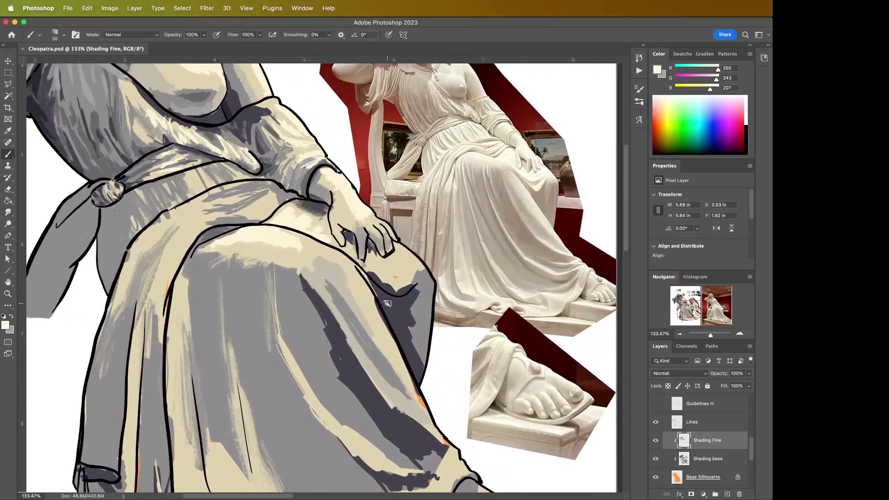
{"action": "mouse_move", "coordinate": [410, 286]}
{"action": "left_mouse_down"}
{"action": "mouse_move", "coordinate": [420, 269]}
{"action": "mouse_move", "coordinate": [394, 285]}
{"action": "mouse_move", "coordinate": [399, 291]}
{"action": "mouse_move", "coordinate": [383, 286]}
{"action": "mouse_move", "coordinate": [396, 294]}
{"action": "mouse_move", "coordinate": [374, 277]}
{"action": "mouse_move", "coordinate": [392, 294]}
{"action": "left_mouse_up"}
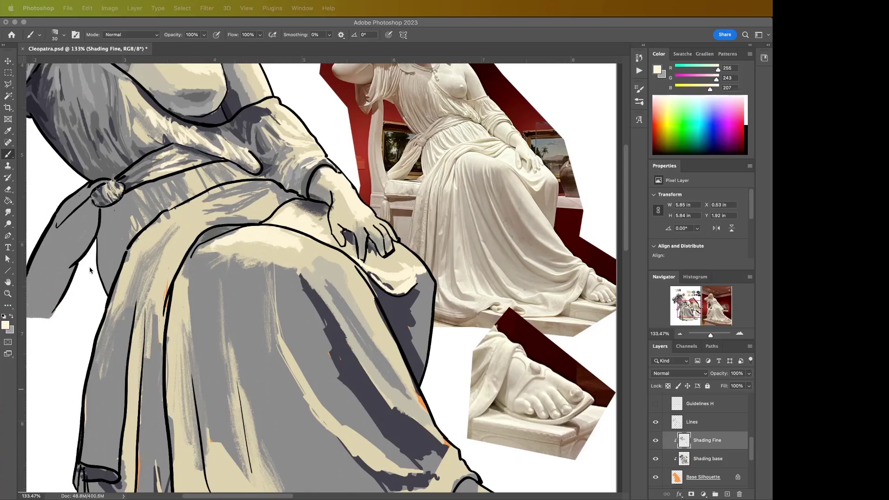
Sample the grey-beige tone above the skirt's dark fold and touch up the skirt's outer edge with it.
{"action": "left_click", "coordinate": [226, 320]}
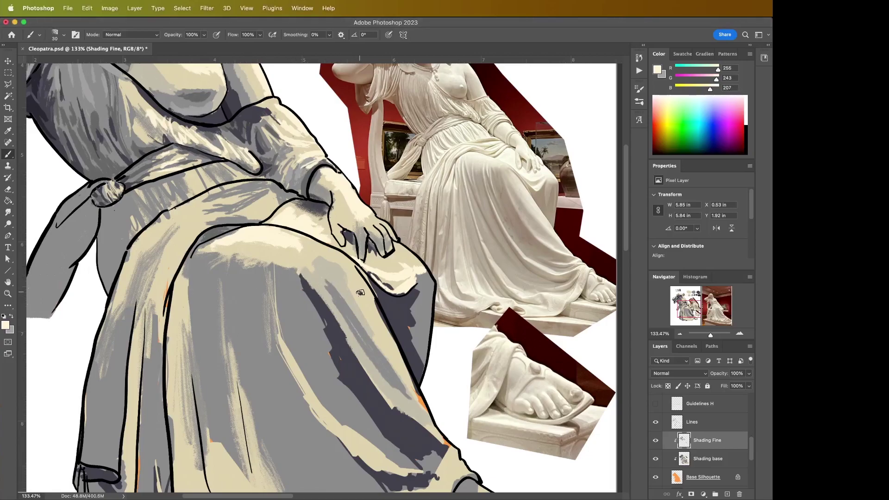
{"action": "key", "text": "i"}
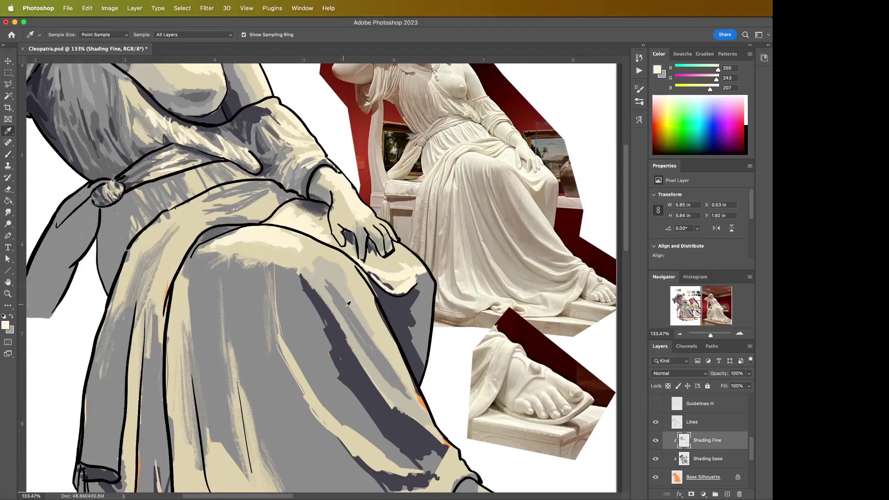
{"action": "left_click", "coordinate": [321, 274]}
{"action": "left_click", "coordinate": [328, 285]}
{"action": "left_click", "coordinate": [330, 283]}
{"action": "key", "text": "b"}
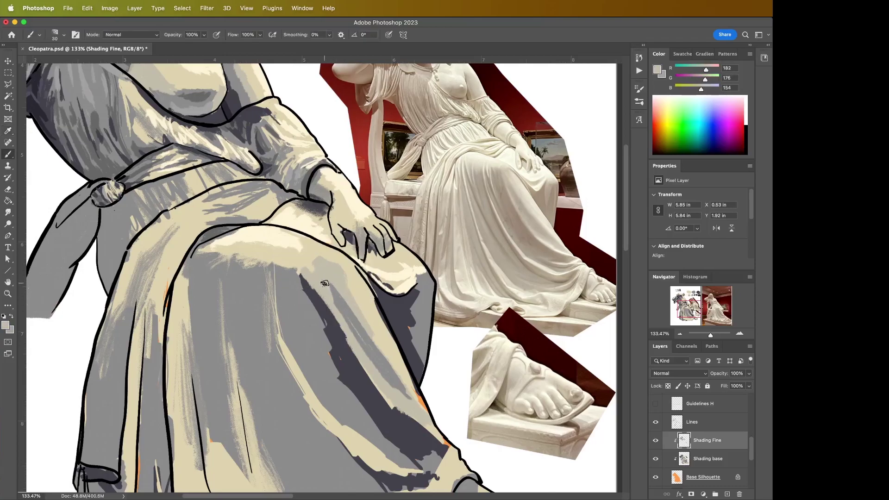
{"action": "left_click", "coordinate": [408, 397]}
Sample the skirt's mid-grey, enlarge the brush to 60 and paint along the inner edge of the dark fold.
{"action": "left_click", "coordinate": [319, 351], "text": "alt"}
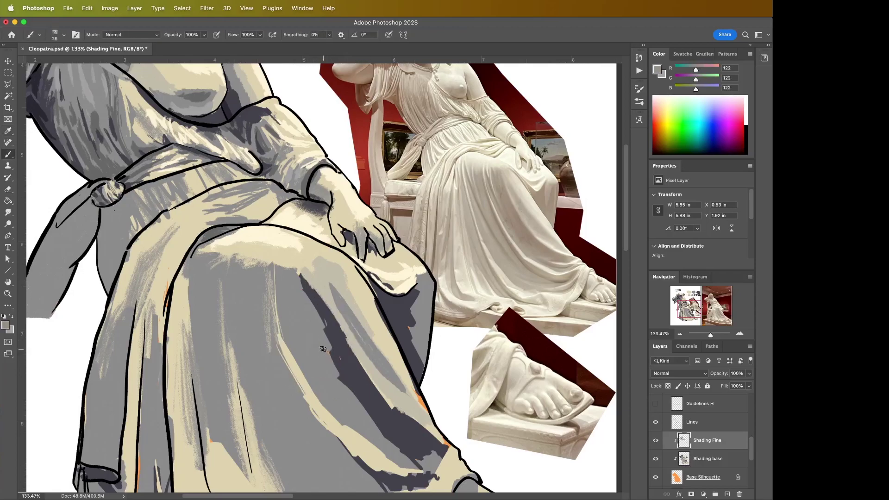
{"action": "key", "text": "bracketright"}
{"action": "key", "text": "bracketright"}
{"action": "key", "text": "bracketright"}
{"action": "key", "text": "bracketright"}
{"action": "left_click_drag", "start_coordinate": [330, 369], "coordinate": [354, 398]}
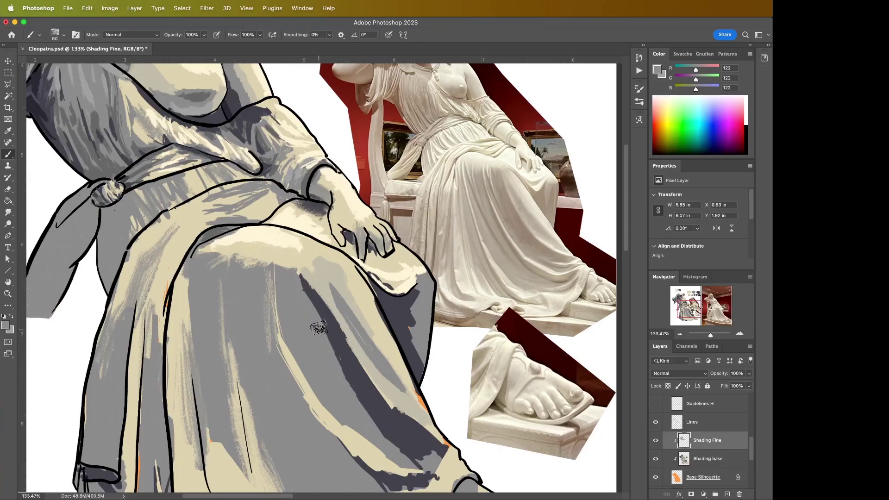
Sample the small dark grey swatch and paint fold shadows on the skirt alongside the dark purple fold.
{"action": "key", "text": "i"}
{"action": "scroll", "coordinate": [384, 305], "scroll_direction": "down", "scroll_amount": 5}
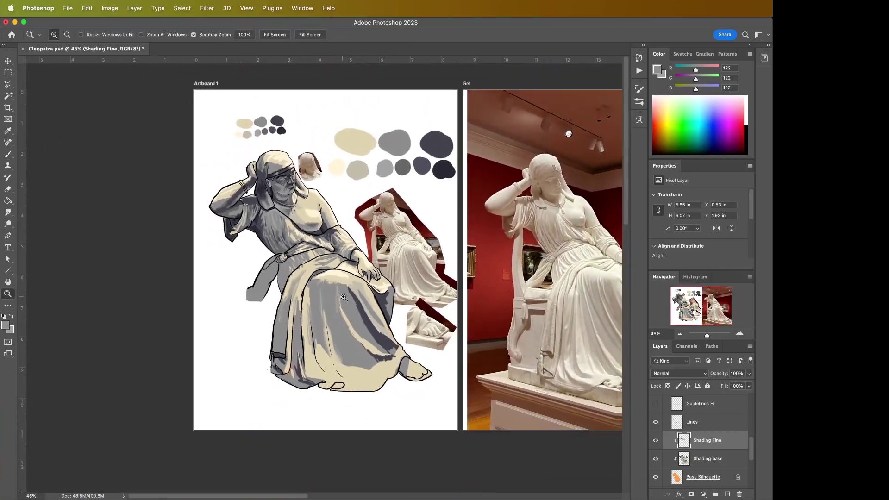
{"action": "left_click", "coordinate": [408, 171]}
{"action": "key", "text": "z"}
{"action": "scroll", "coordinate": [373, 328], "scroll_direction": "up", "scroll_amount": 6}
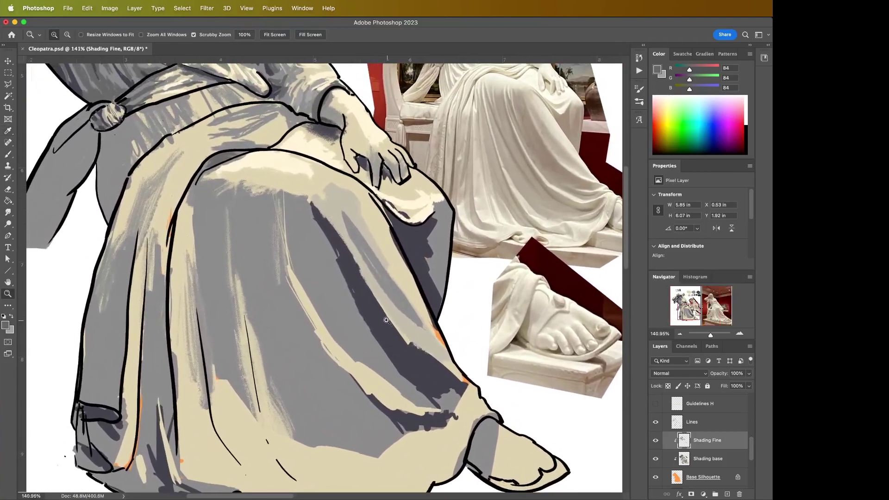
{"action": "key", "text": "b"}
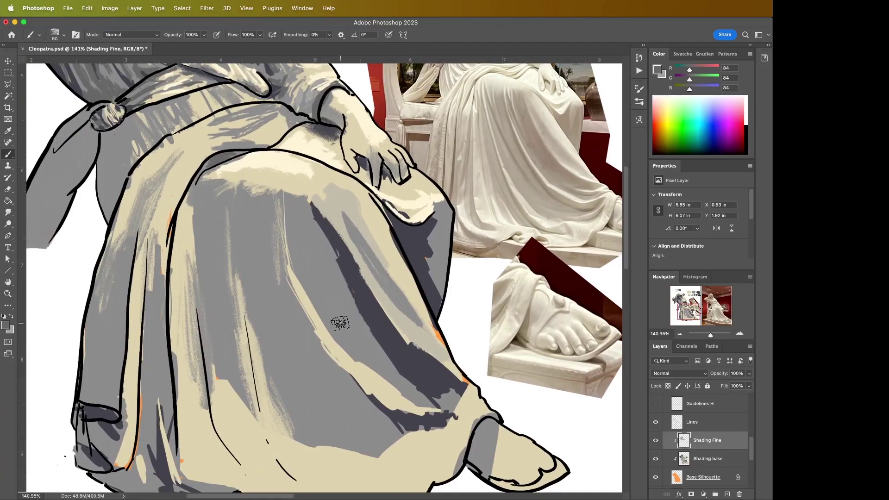
{"action": "left_click_drag", "start_coordinate": [356, 340], "coordinate": [396, 379]}
{"action": "mouse_move", "coordinate": [334, 316]}
{"action": "left_mouse_down"}
{"action": "mouse_move", "coordinate": [361, 345]}
{"action": "mouse_move", "coordinate": [297, 255]}
{"action": "mouse_move", "coordinate": [347, 326]}
{"action": "mouse_move", "coordinate": [307, 252]}
{"action": "mouse_move", "coordinate": [321, 309]}
{"action": "mouse_move", "coordinate": [292, 226]}
{"action": "left_mouse_up"}
{"action": "left_click_drag", "start_coordinate": [314, 272], "coordinate": [287, 212]}
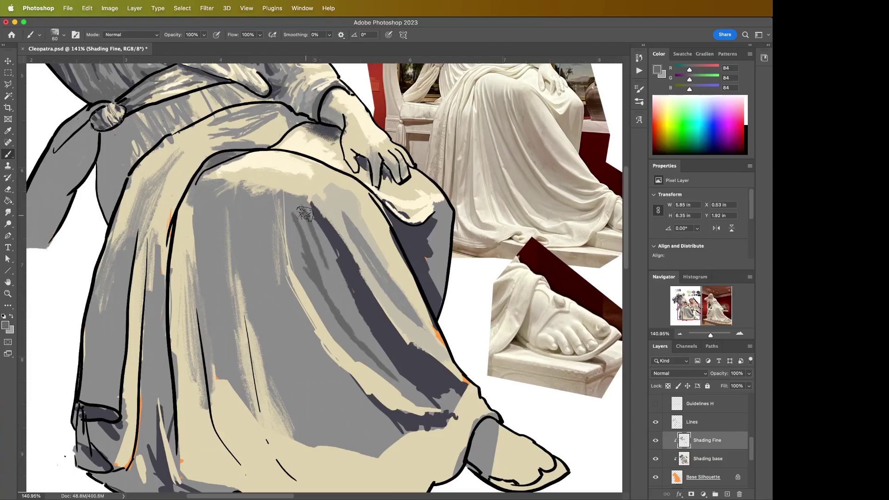
{"action": "left_click_drag", "start_coordinate": [303, 216], "coordinate": [326, 281]}
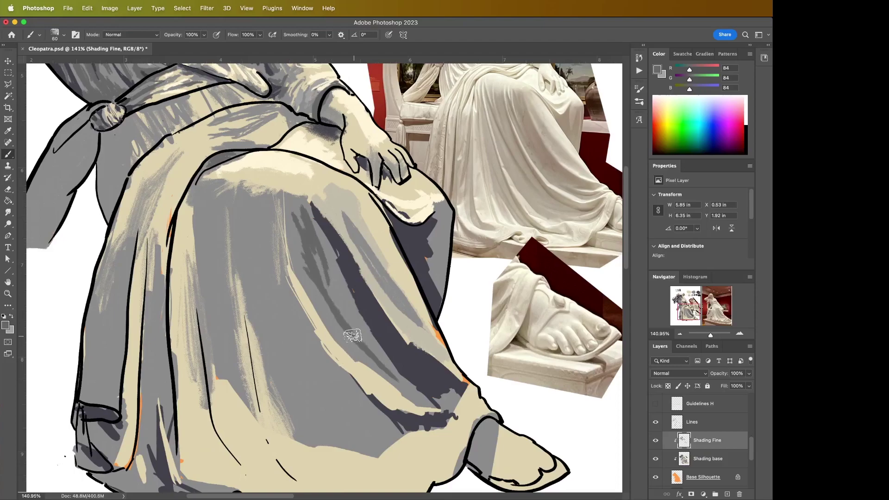
{"action": "left_click_drag", "start_coordinate": [326, 267], "coordinate": [345, 307]}
Paint a long dark grey fold down the middle of the skirt and a short one above the hem.
{"action": "left_click_drag", "start_coordinate": [231, 215], "coordinate": [276, 305]}
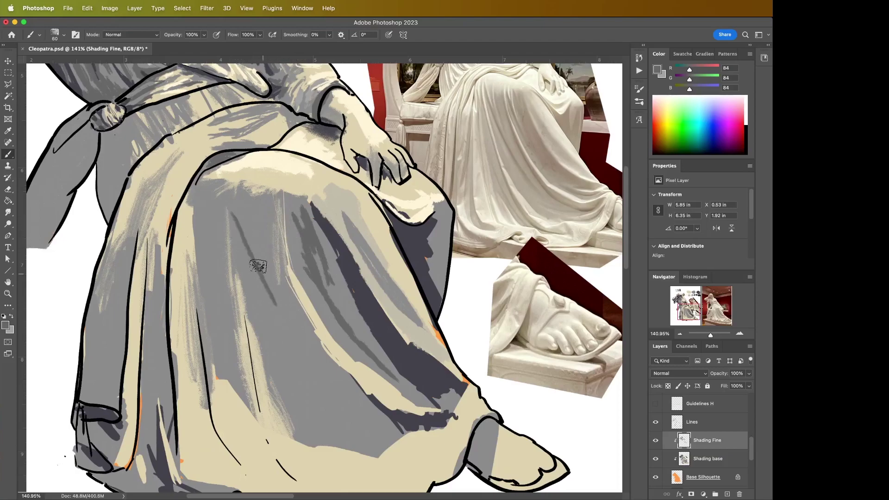
{"action": "mouse_move", "coordinate": [235, 228]}
{"action": "left_mouse_down"}
{"action": "mouse_move", "coordinate": [286, 343]}
{"action": "mouse_move", "coordinate": [314, 376]}
{"action": "left_mouse_up"}
{"action": "mouse_move", "coordinate": [284, 329]}
{"action": "left_mouse_down"}
{"action": "mouse_move", "coordinate": [322, 393]}
{"action": "mouse_move", "coordinate": [307, 374]}
{"action": "mouse_move", "coordinate": [368, 433]}
{"action": "left_mouse_up"}
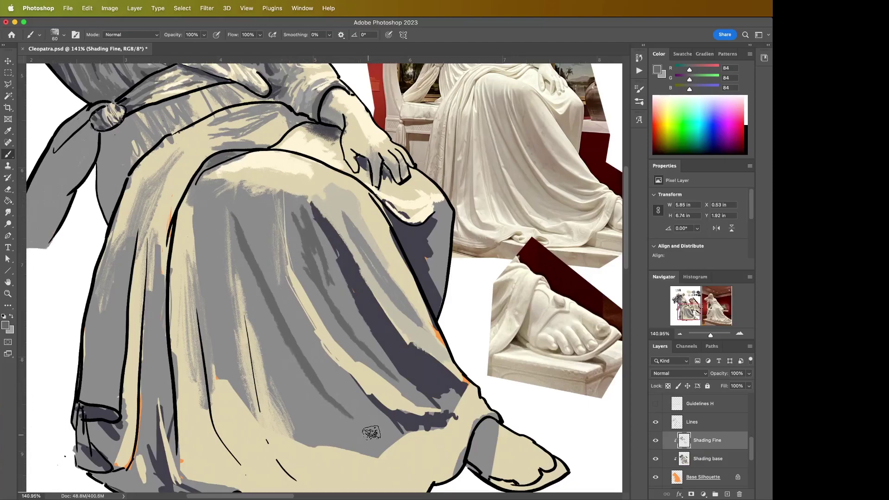
{"action": "left_click_drag", "start_coordinate": [384, 433], "coordinate": [336, 429]}
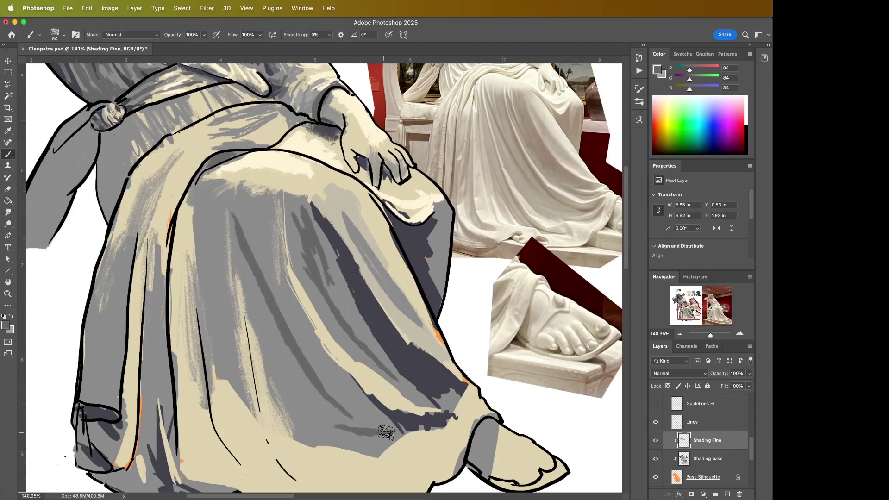
{"action": "scroll", "coordinate": [347, 284], "scroll_direction": "up", "scroll_amount": 5}
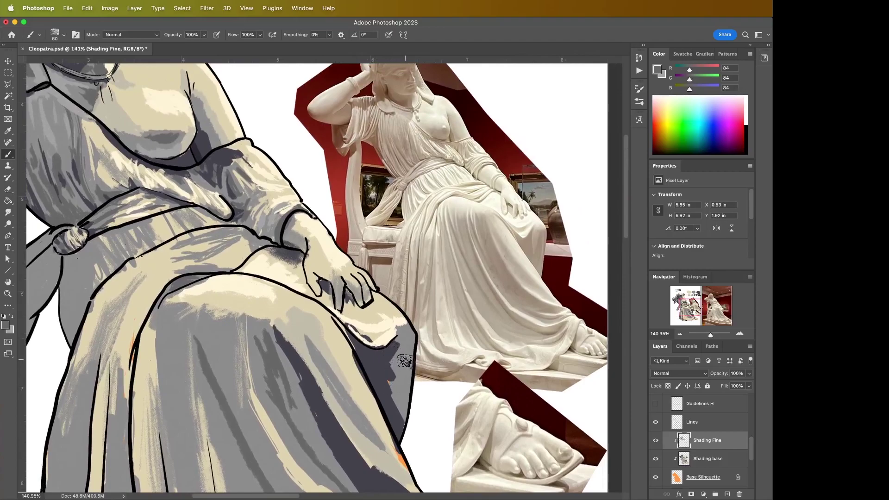
{"action": "mouse_move", "coordinate": [407, 366]}
{"action": "left_mouse_down"}
{"action": "mouse_move", "coordinate": [404, 399]}
{"action": "mouse_move", "coordinate": [401, 358]}
{"action": "mouse_move", "coordinate": [398, 398]}
{"action": "mouse_move", "coordinate": [389, 387]}
{"action": "left_mouse_up"}
{"action": "key", "text": "super+z"}
{"action": "key", "text": "super+z"}
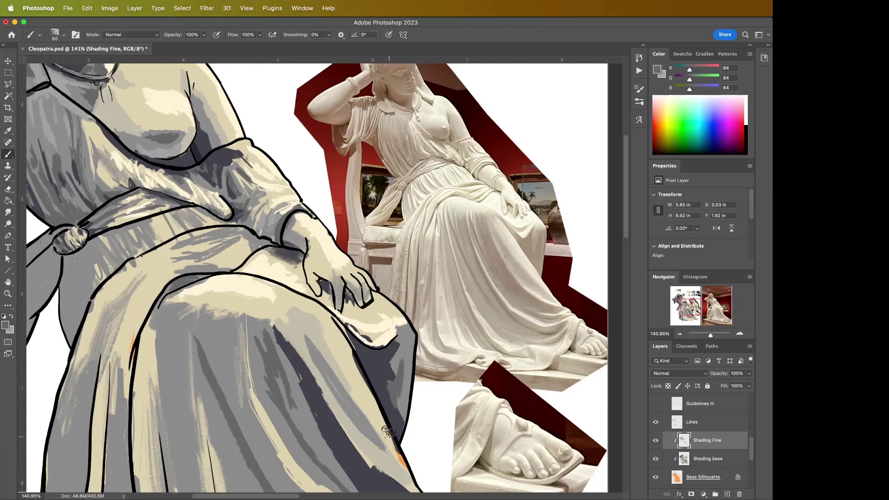
Compare the whole figure with the reference and sample the pale cream highlight from the drapery beside the resting hand.
{"action": "key", "text": "z"}
{"action": "left_click_drag", "start_coordinate": [390, 396], "coordinate": [319, 397]}
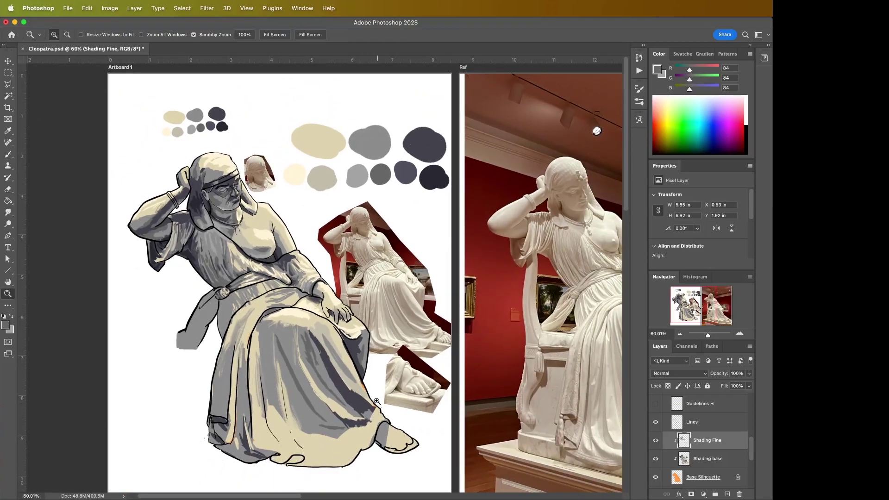
{"action": "mouse_move", "coordinate": [351, 381]}
{"action": "left_mouse_down"}
{"action": "mouse_move", "coordinate": [403, 373]}
{"action": "mouse_move", "coordinate": [386, 384]}
{"action": "mouse_move", "coordinate": [389, 352]}
{"action": "left_mouse_up"}
{"action": "key", "text": "b"}
{"action": "left_click", "coordinate": [368, 327], "text": "alt"}
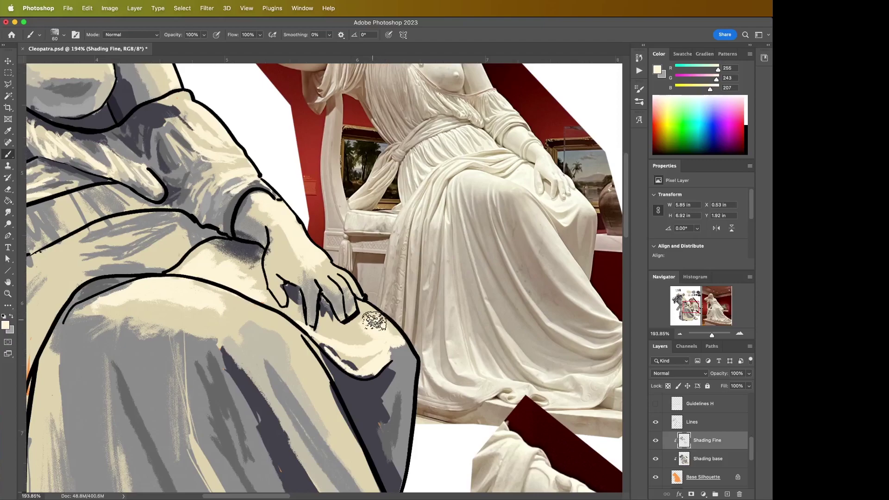
{"action": "key", "text": "z"}
{"action": "mouse_move", "coordinate": [401, 363]}
{"action": "left_mouse_down"}
{"action": "mouse_move", "coordinate": [372, 327]}
{"action": "mouse_move", "coordinate": [393, 424]}
{"action": "left_mouse_up"}
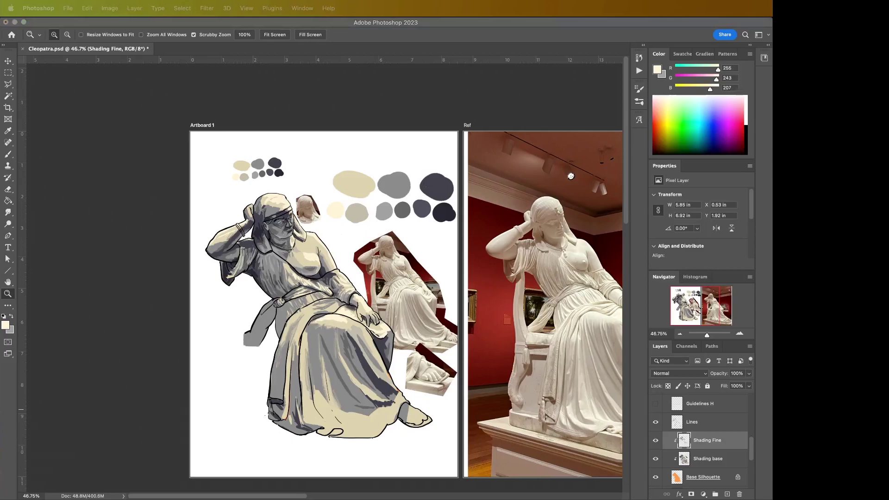
Sample the mid-grey from the skirt and paint over the lower end of the dark purple fold near the hem.
{"action": "left_click", "coordinate": [301, 302]}
{"action": "left_click_drag", "start_coordinate": [322, 264], "coordinate": [357, 259]}
{"action": "left_click_drag", "start_coordinate": [417, 354], "coordinate": [376, 234]}
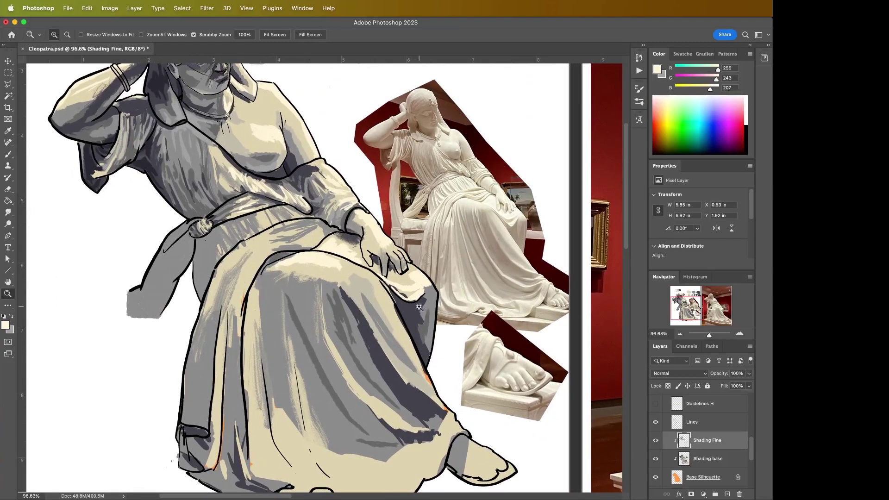
{"action": "left_click_drag", "start_coordinate": [379, 388], "coordinate": [403, 384]}
{"action": "left_click_drag", "start_coordinate": [417, 347], "coordinate": [360, 325]}
{"action": "key", "text": "b"}
{"action": "key", "text": "i"}
{"action": "left_click", "coordinate": [322, 429]}
{"action": "key", "text": "b"}
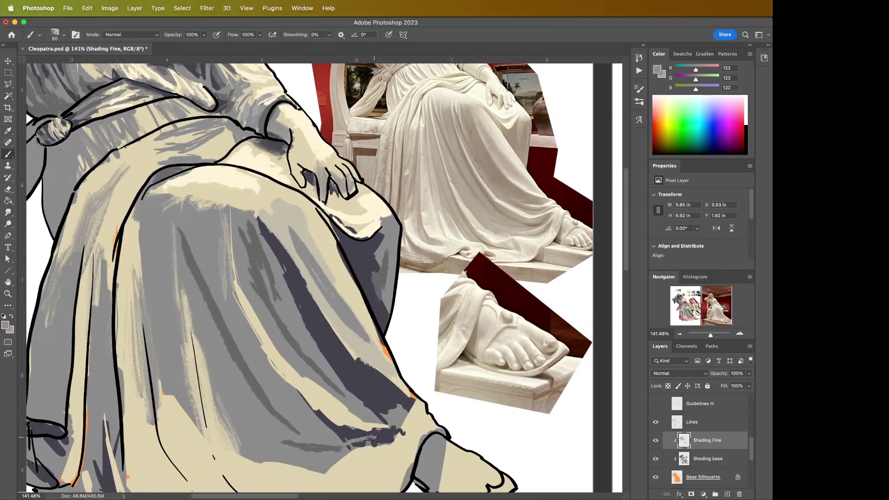
{"action": "mouse_move", "coordinate": [375, 437]}
{"action": "left_mouse_down"}
{"action": "mouse_move", "coordinate": [394, 441]}
{"action": "mouse_move", "coordinate": [398, 417]}
{"action": "left_mouse_up"}
Sample the beige and dark purple beside the hem and tidy the dark fold's lower end, undoing the stray stroke on the mid-skirt.
{"action": "left_click", "coordinate": [410, 423], "text": "alt"}
{"action": "key", "text": "alt"}
{"action": "left_click", "coordinate": [399, 412], "text": "alt"}
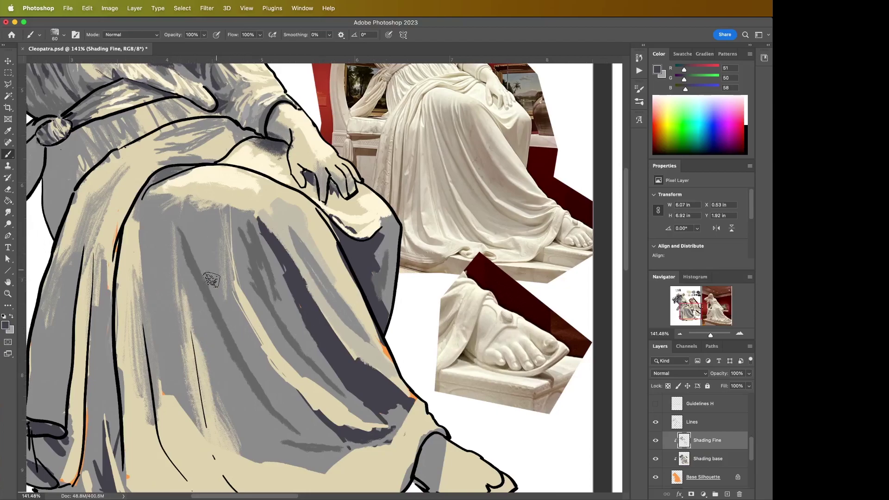
{"action": "left_click_drag", "start_coordinate": [215, 272], "coordinate": [217, 272]}
{"action": "key", "text": "super+z"}
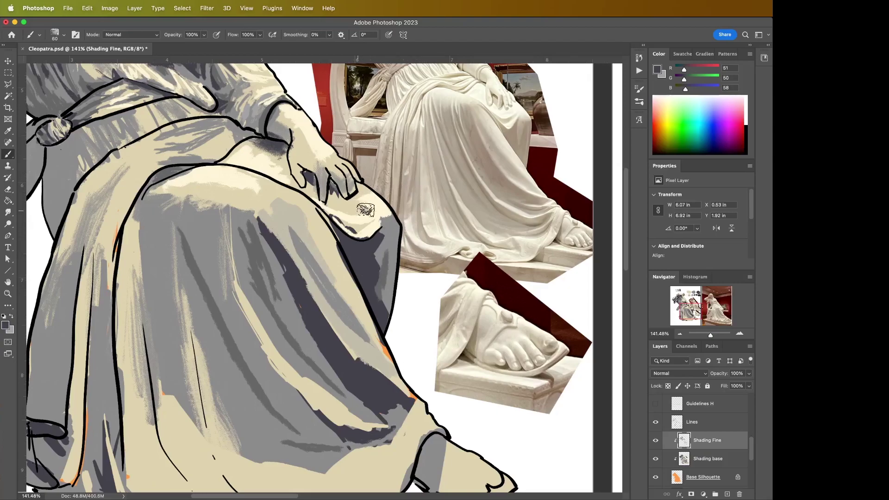
Sample the pale cream and the beige from the knee drapery and refine the highlight beside the resting hand.
{"action": "left_click", "coordinate": [379, 208], "text": "alt"}
{"action": "key", "text": "i"}
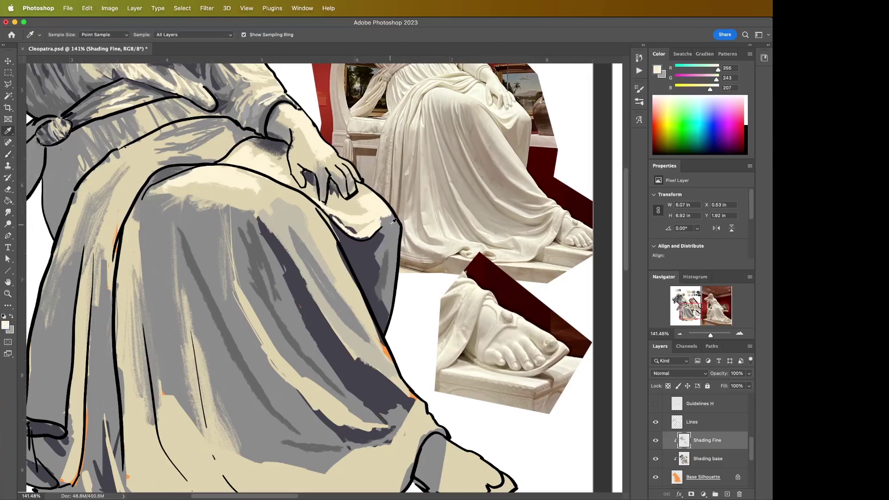
{"action": "key", "text": "z"}
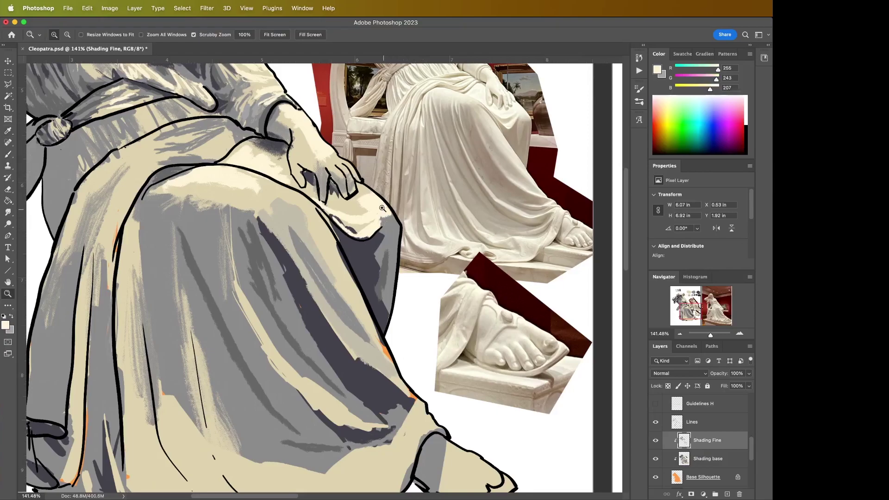
{"action": "key", "text": "b"}
{"action": "left_click", "coordinate": [354, 204], "text": "alt"}
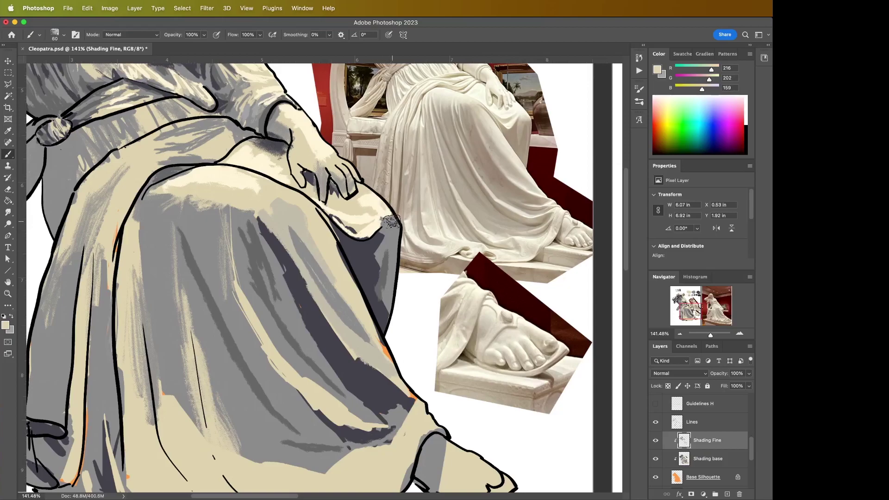
{"action": "left_click", "coordinate": [377, 209], "text": "alt"}
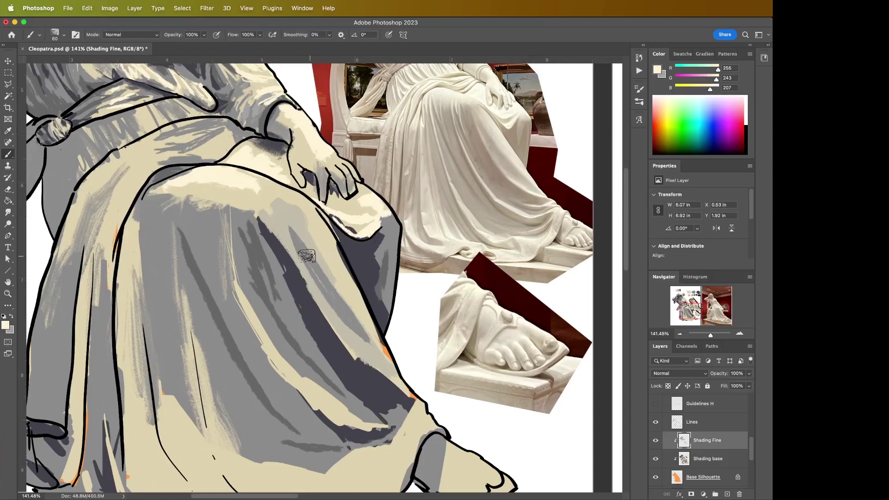
Sample the beige on the lap drapery and soften the light area just below the sleeve cuff.
{"action": "key", "text": "i"}
{"action": "left_click_drag", "start_coordinate": [280, 170], "coordinate": [325, 237]}
{"action": "left_click", "coordinate": [324, 230]}
{"action": "key", "text": "b"}
{"action": "left_click", "coordinate": [330, 232], "text": "alt"}
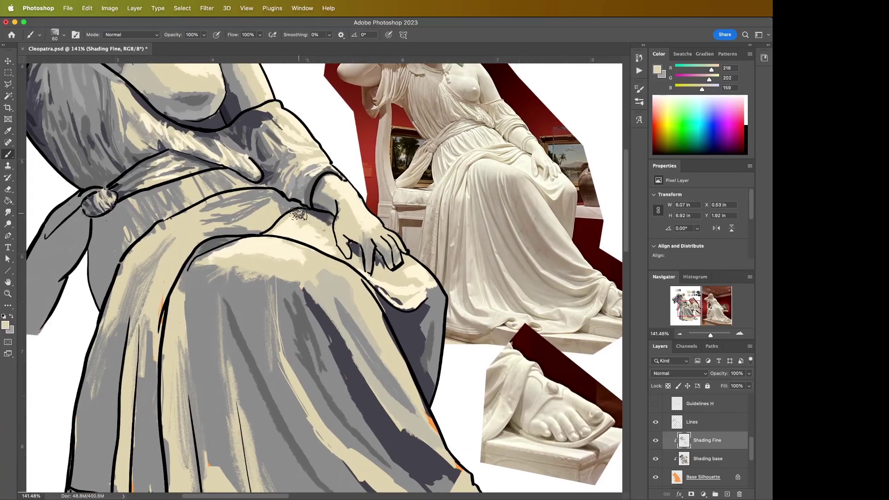
Sample the dark purple beside the knee and paint shadows under the cuff and, with a smaller brush, between the fingers.
{"action": "key", "text": "i"}
{"action": "left_click", "coordinate": [416, 337]}
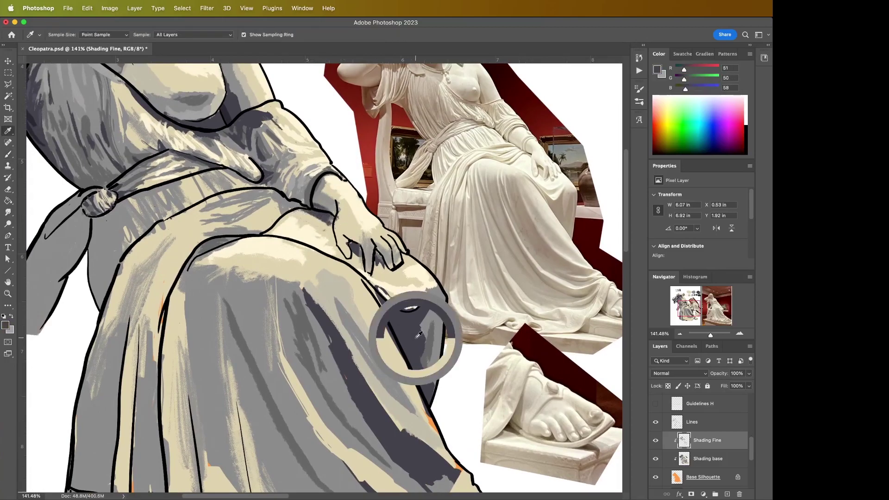
{"action": "key", "text": "b"}
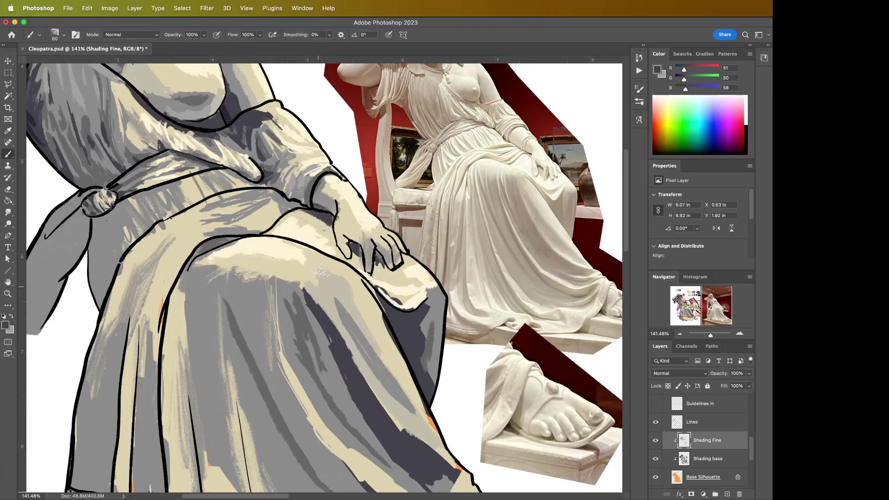
{"action": "mouse_move", "coordinate": [323, 191]}
{"action": "left_mouse_down"}
{"action": "mouse_move", "coordinate": [311, 185]}
{"action": "mouse_move", "coordinate": [312, 214]}
{"action": "left_mouse_up"}
{"action": "left_click_drag", "start_coordinate": [332, 214], "coordinate": [317, 210]}
{"action": "key", "text": "bracketleft"}
{"action": "key", "text": "bracketleft"}
{"action": "left_click_drag", "start_coordinate": [357, 246], "coordinate": [372, 247]}
Sample the mid-grey and beige, reduce the brush size to 30 and paint fine folds on the waist below the sash.
{"action": "mouse_move", "coordinate": [274, 216]}
{"action": "left_mouse_down"}
{"action": "mouse_move", "coordinate": [381, 257]}
{"action": "mouse_move", "coordinate": [377, 235]}
{"action": "mouse_move", "coordinate": [397, 219]}
{"action": "mouse_move", "coordinate": [307, 209]}
{"action": "mouse_move", "coordinate": [317, 265]}
{"action": "left_mouse_up"}
{"action": "key", "text": "i"}
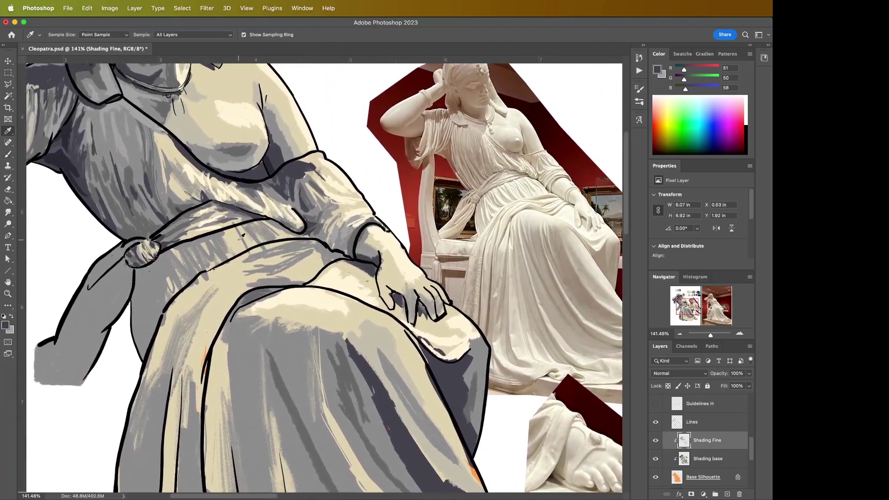
{"action": "left_click", "coordinate": [149, 291]}
{"action": "key", "text": "b"}
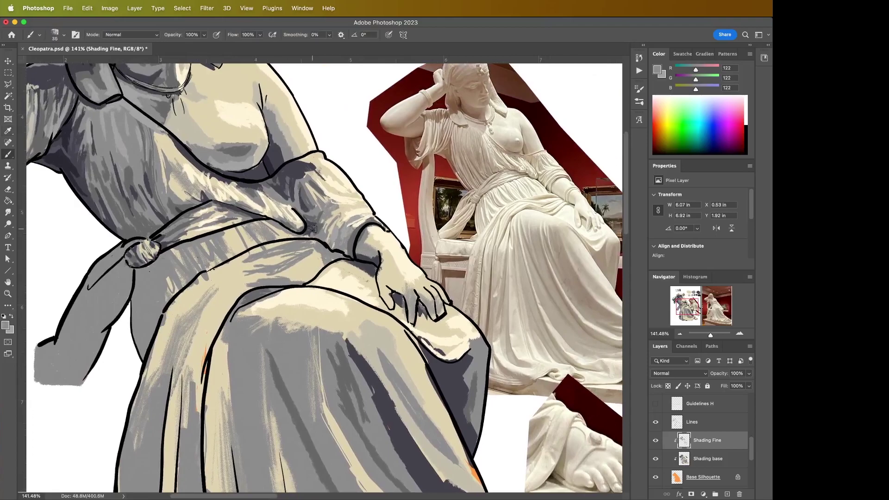
{"action": "key", "text": "bracketleft"}
{"action": "key", "text": "i"}
{"action": "left_click", "coordinate": [237, 235]}
{"action": "key", "text": "b"}
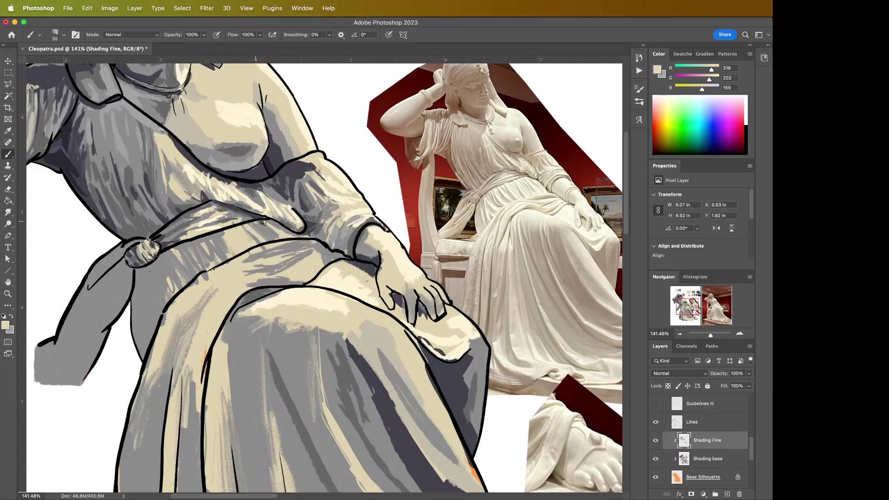
Sample the dark purple by the sleeve and the mid-grey behind the skirt to shade the waist under the sash's end.
{"action": "key", "text": "i"}
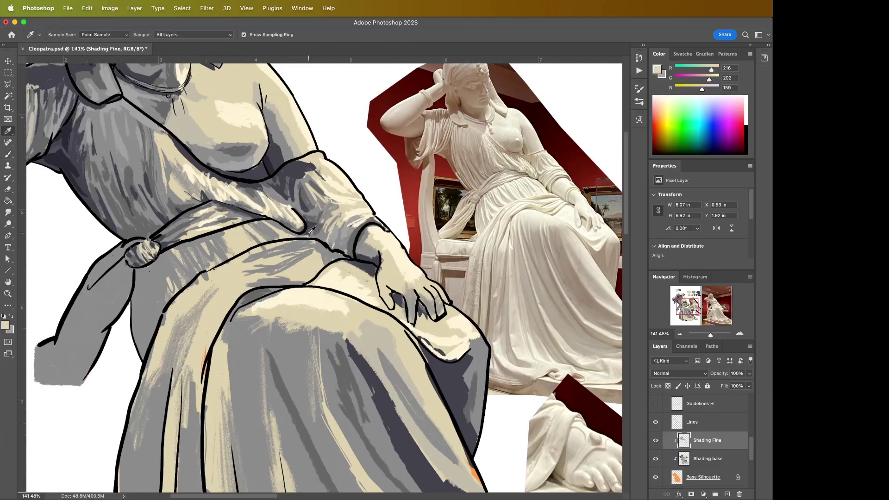
{"action": "left_click", "coordinate": [309, 227]}
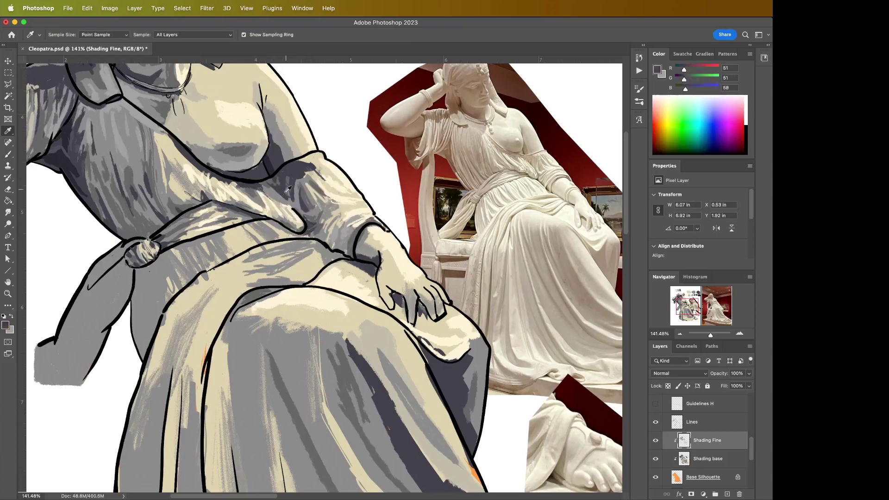
{"action": "key", "text": "b"}
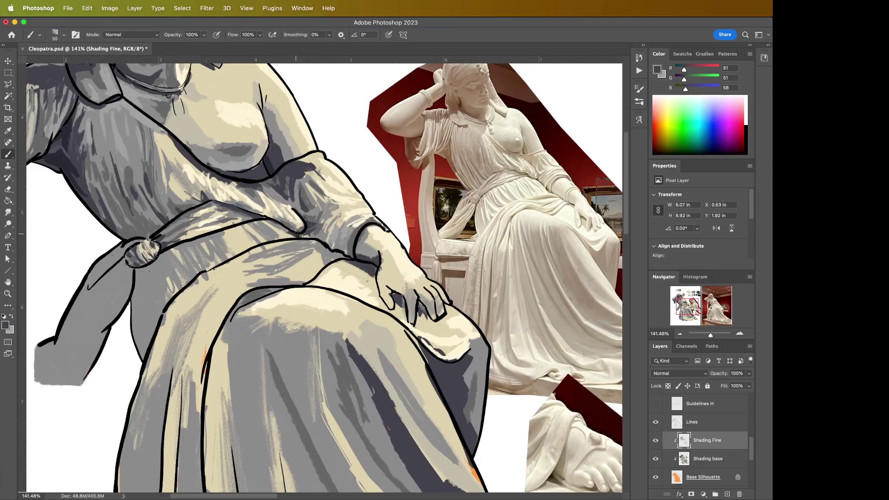
{"action": "key", "text": "i"}
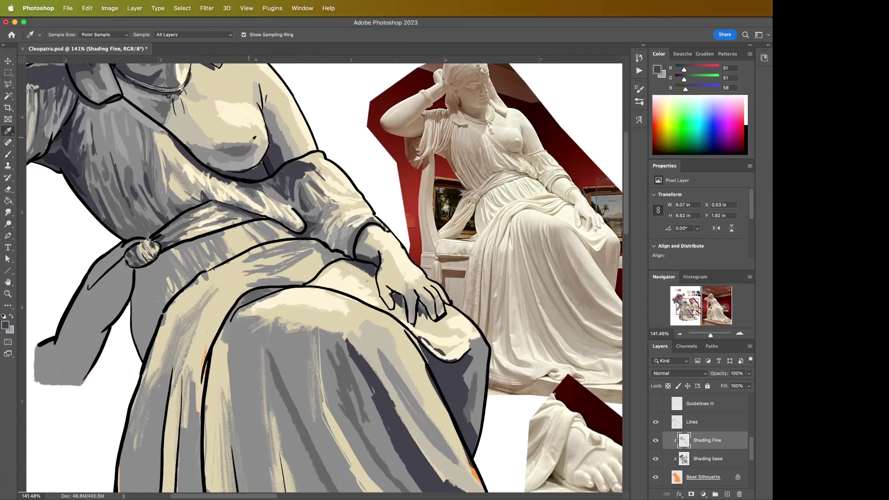
{"action": "left_click", "coordinate": [146, 299]}
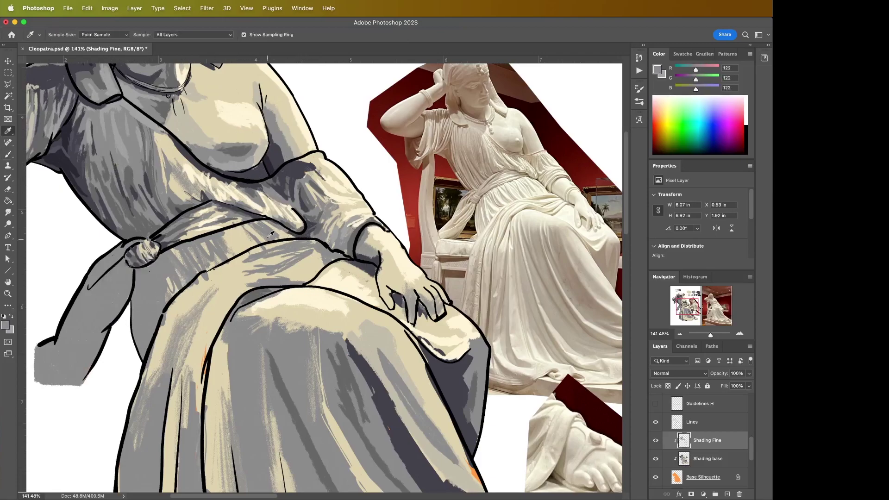
{"action": "key", "text": "b"}
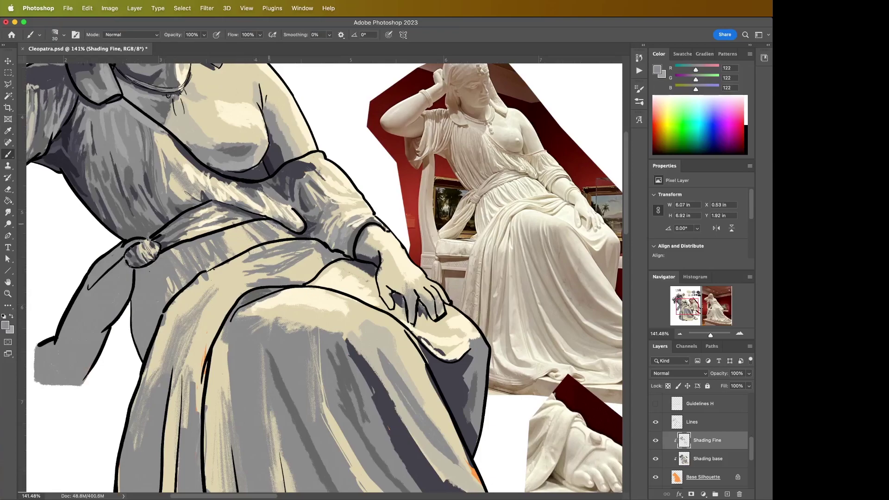
Sample the light warm grey swatch and paint soft midtone strokes on the waist folds below the sash.
{"action": "key", "text": "i"}
{"action": "scroll", "coordinate": [359, 207], "scroll_direction": "down", "scroll_amount": 5}
{"action": "left_click", "coordinate": [353, 93]}
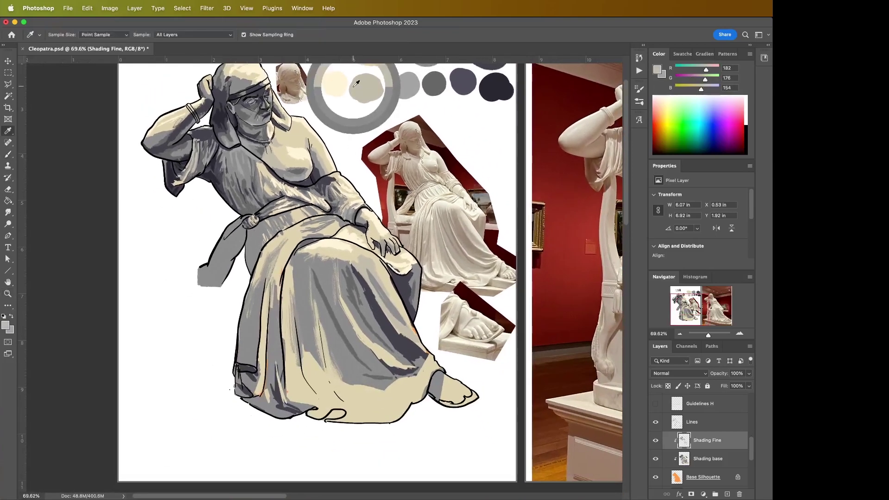
{"action": "key", "text": "z"}
{"action": "mouse_move", "coordinate": [299, 212]}
{"action": "left_mouse_down"}
{"action": "mouse_move", "coordinate": [342, 211]}
{"action": "mouse_move", "coordinate": [322, 212]}
{"action": "mouse_move", "coordinate": [295, 237]}
{"action": "left_mouse_up"}
{"action": "key", "text": "b"}
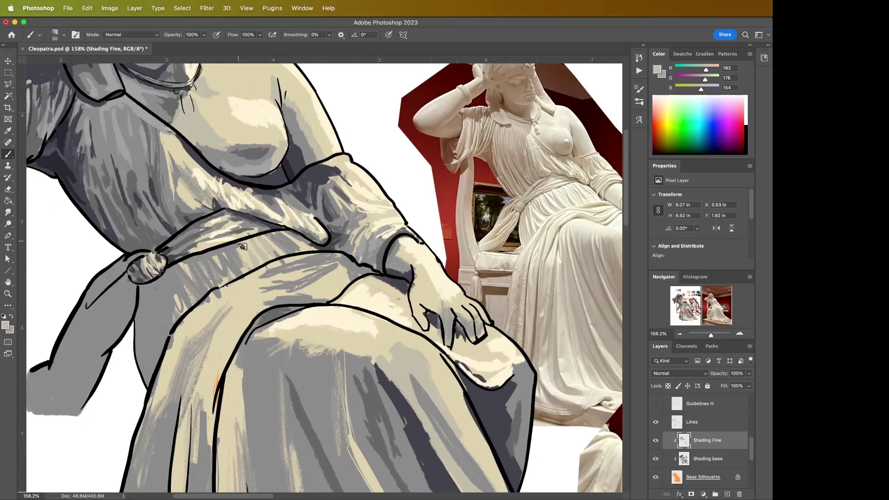
Alternate between sampled beige, warm grey and mid-grey to blend the vertical folds between the sash and the lap drapery.
{"action": "key", "text": "i"}
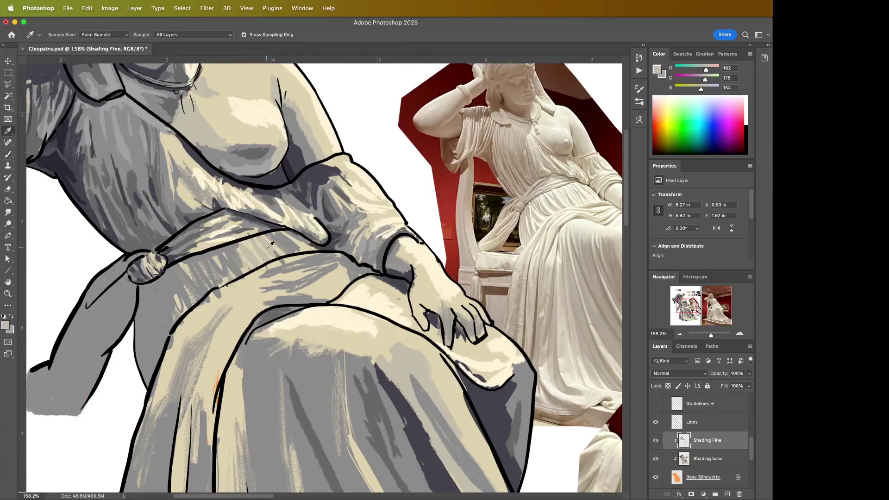
{"action": "left_click", "coordinate": [250, 247]}
{"action": "key", "text": "b"}
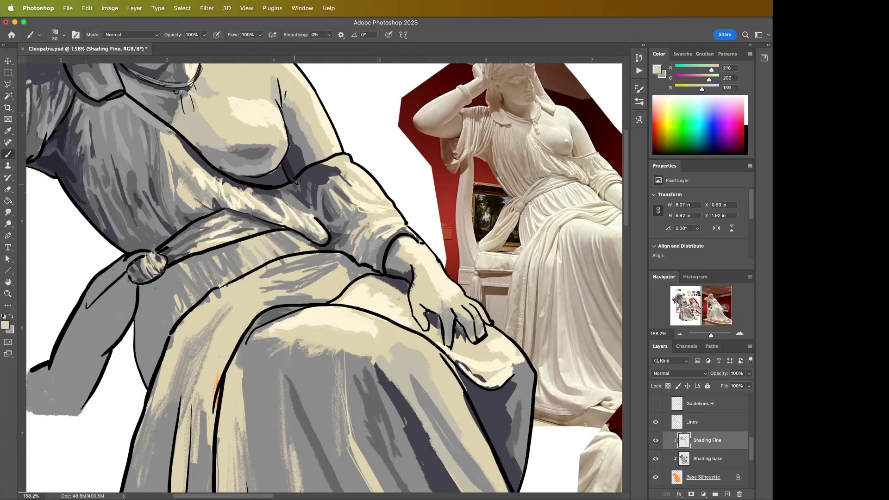
{"action": "key", "text": "i"}
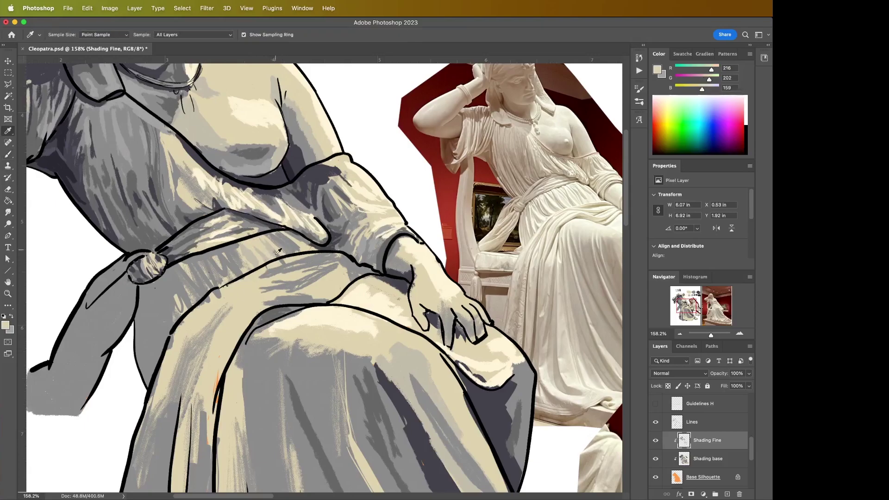
{"action": "left_click", "coordinate": [246, 254]}
{"action": "key", "text": "b"}
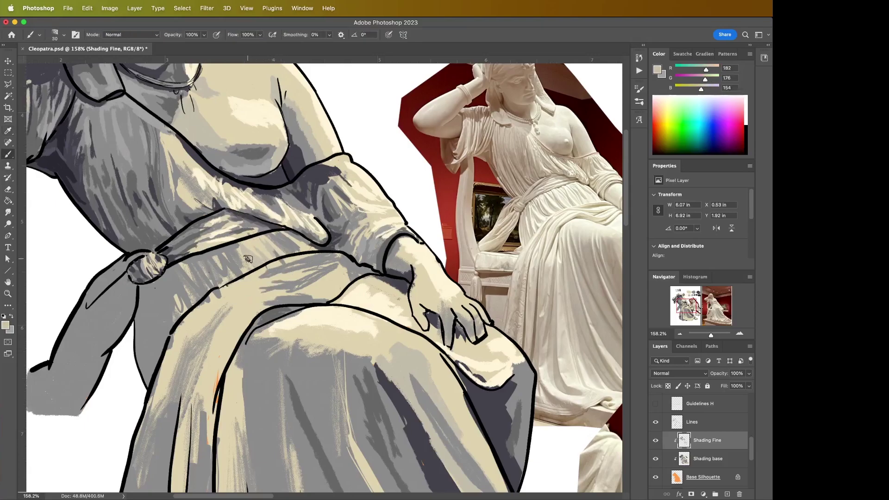
{"action": "left_click", "coordinate": [245, 249], "text": "alt"}
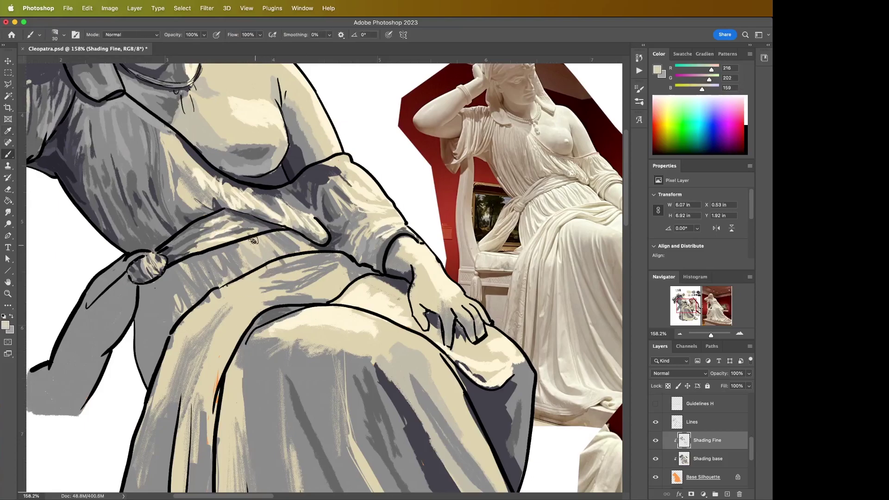
{"action": "left_click", "coordinate": [247, 263], "text": "alt"}
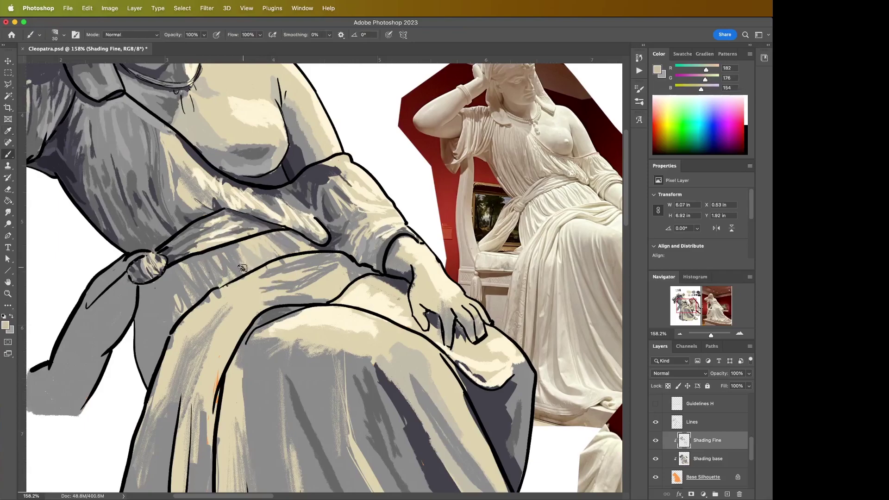
{"action": "left_click", "coordinate": [237, 263], "text": "alt"}
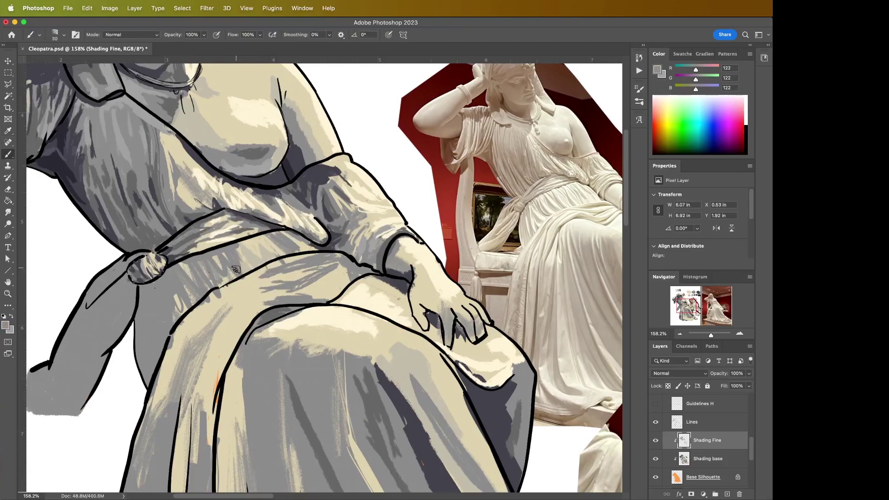
Sample the beige and paint light streaks on the waist near the knot and along the hip drapery behind the skirt.
{"action": "key", "text": "alt"}
{"action": "left_click", "coordinate": [250, 245], "text": "alt"}
{"action": "mouse_move", "coordinate": [212, 256]}
{"action": "left_mouse_down"}
{"action": "mouse_move", "coordinate": [234, 272]}
{"action": "mouse_move", "coordinate": [226, 269]}
{"action": "left_mouse_up"}
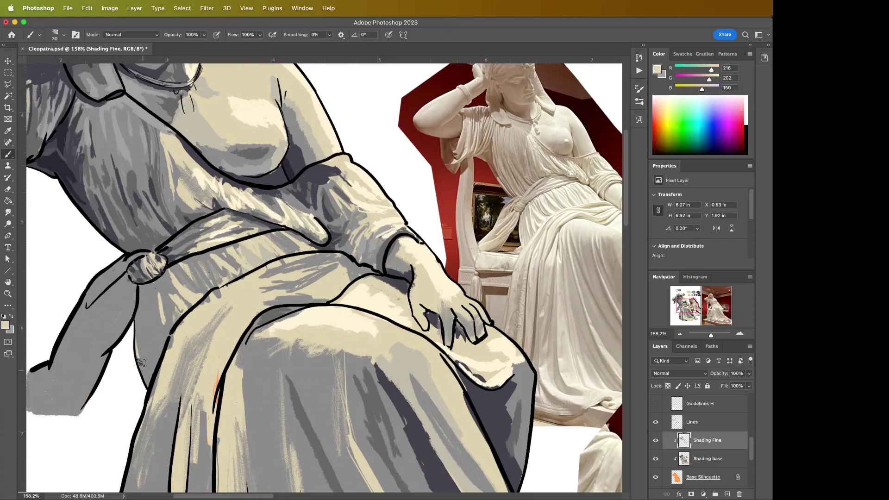
{"action": "left_click_drag", "start_coordinate": [134, 331], "coordinate": [148, 376]}
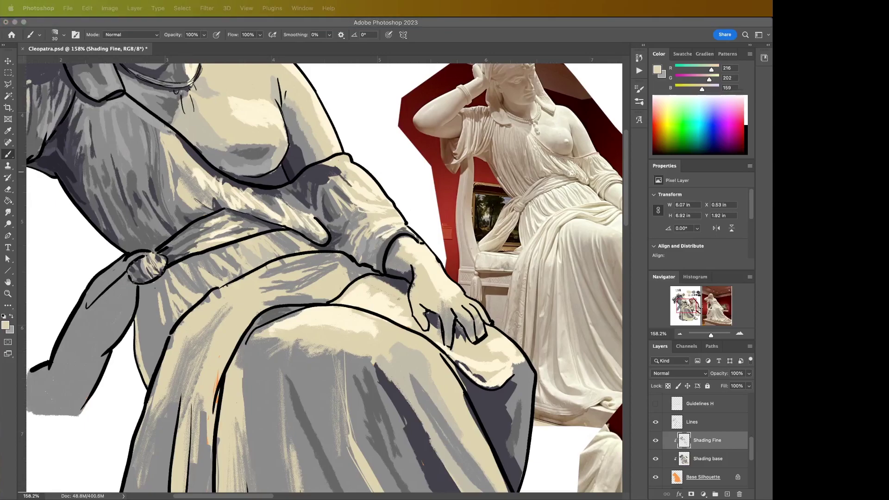
Sample the light warm grey and the beige to touch up the folds between the sash and the lap drapery.
{"action": "left_click", "coordinate": [254, 256], "text": "alt"}
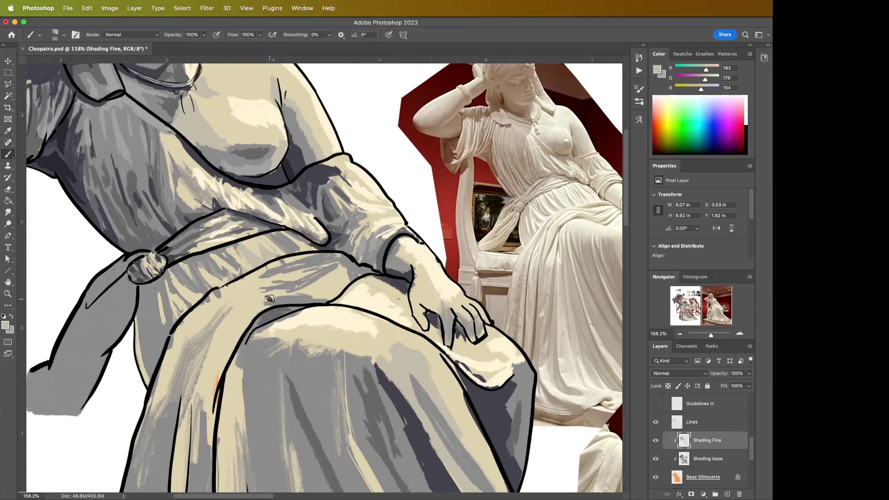
{"action": "key", "text": "i"}
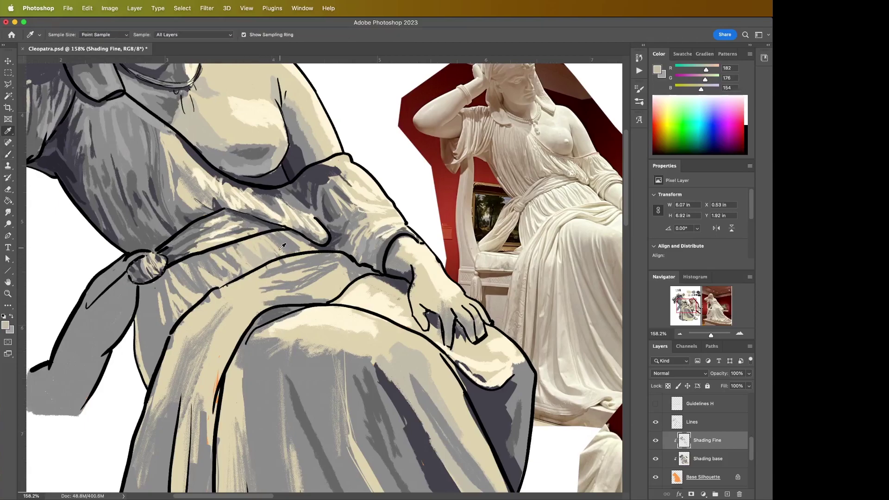
{"action": "key", "text": "b"}
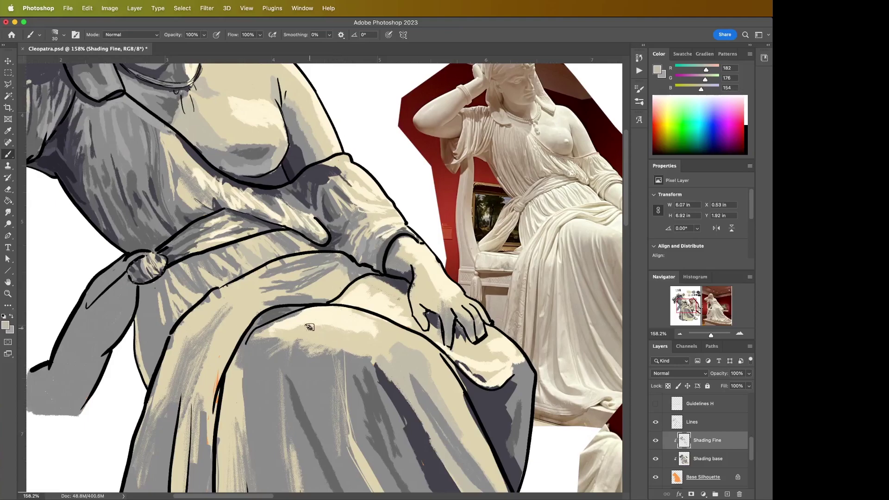
{"action": "key", "text": "i"}
{"action": "left_click", "coordinate": [248, 283]}
{"action": "key", "text": "b"}
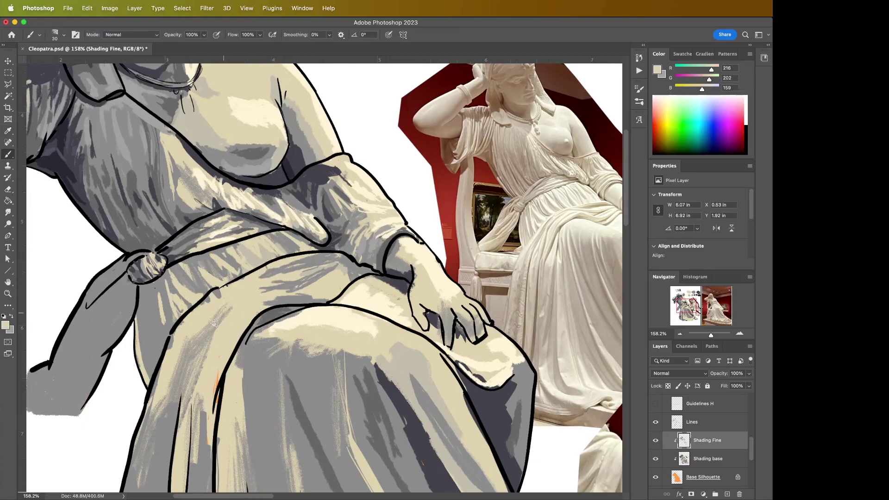
Alternate between sampled mid-grey and dark grey to shade the waist folds and the hip beside the lap drapery.
{"action": "left_click", "coordinate": [153, 334], "text": "alt"}
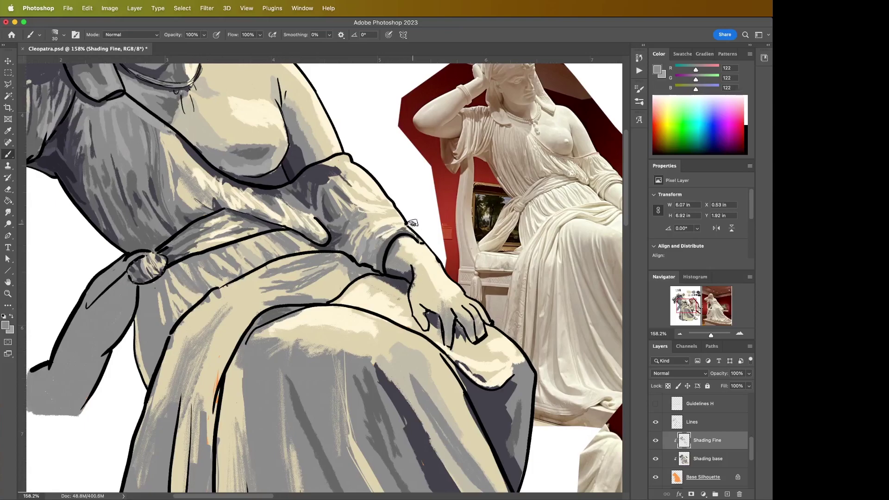
{"action": "left_click", "coordinate": [512, 425], "text": "alt"}
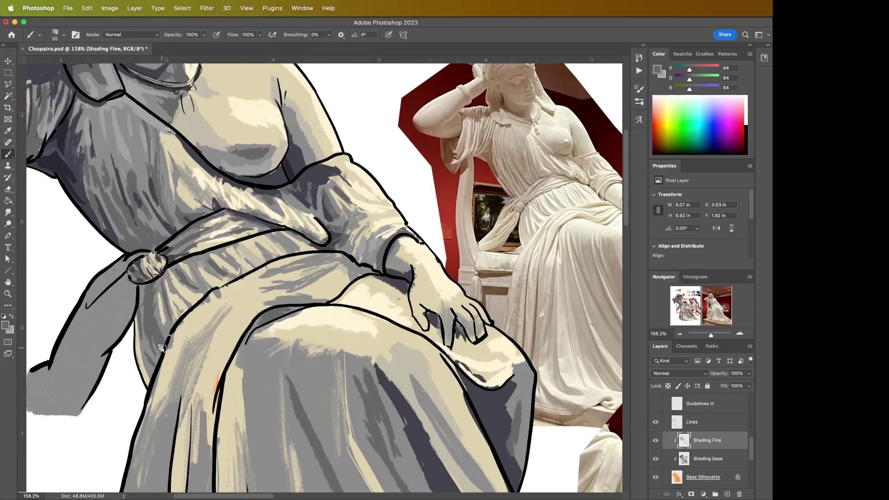
{"action": "left_click", "coordinate": [145, 342], "text": "alt"}
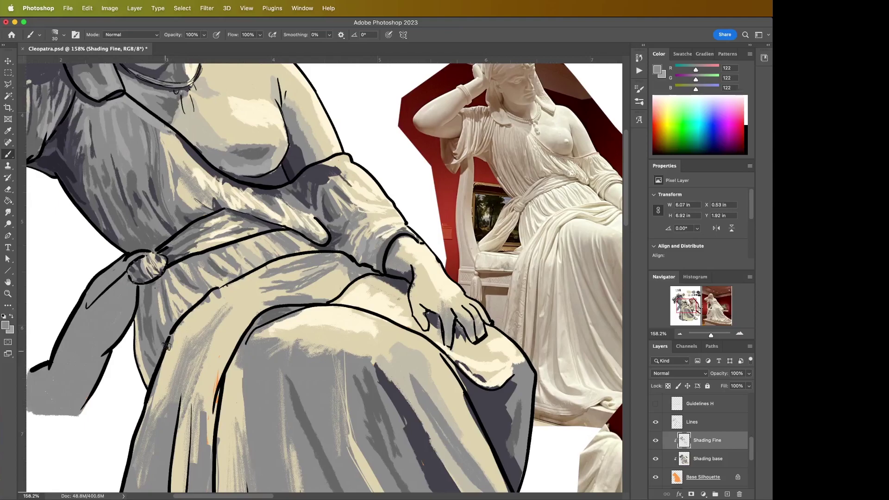
{"action": "left_click", "coordinate": [147, 296], "text": "alt"}
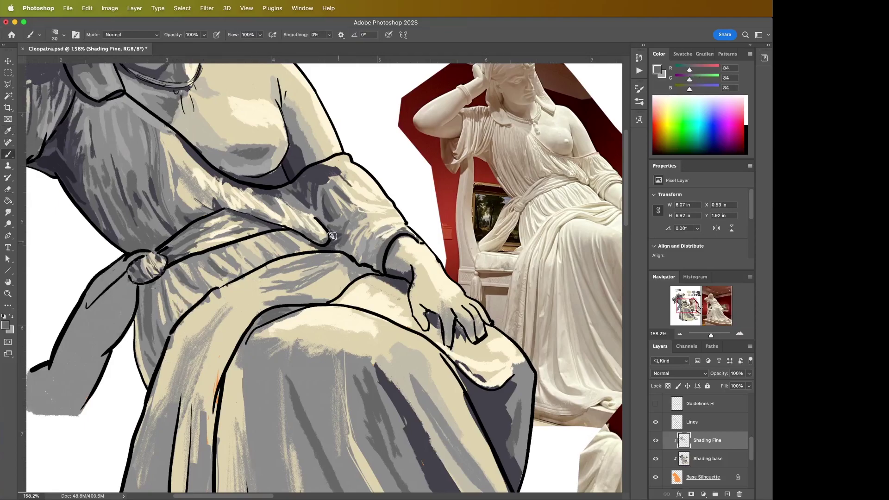
Sample the light warm grey and the mid-grey to blend the narrow waist folds near the sash's end.
{"action": "key", "text": "i"}
{"action": "left_click", "coordinate": [266, 253]}
{"action": "key", "text": "b"}
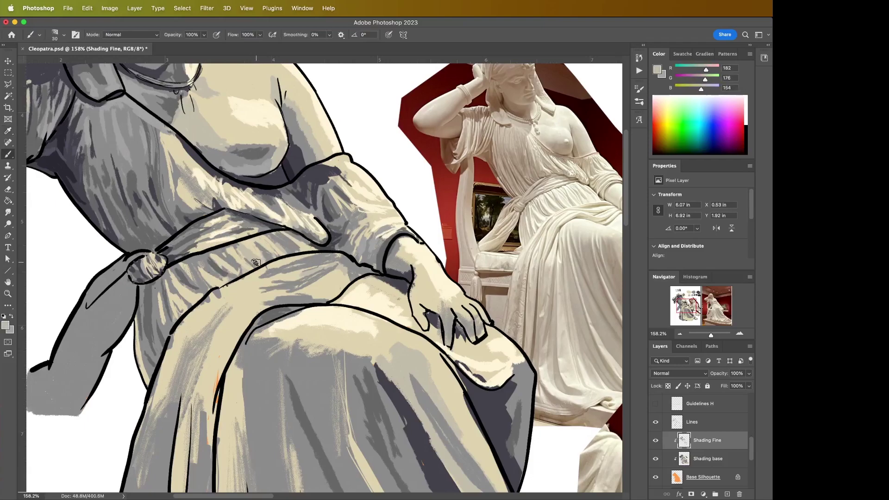
{"action": "key", "text": "i"}
{"action": "left_click", "coordinate": [291, 309]}
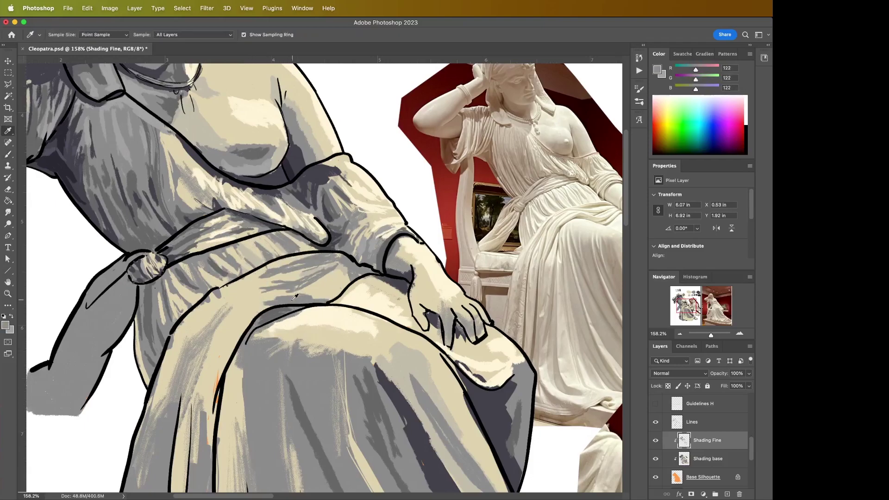
{"action": "key", "text": "b"}
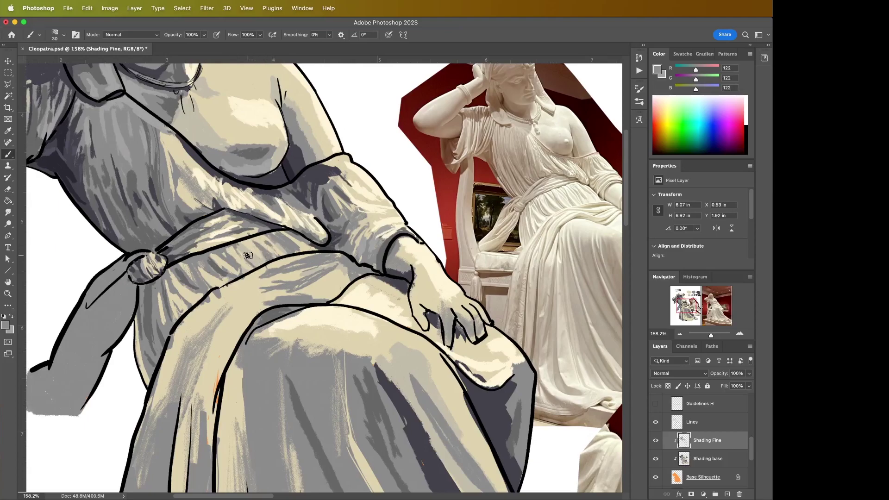
Paint mid-grey fold shadows on the lap cloth between the waist and the resting hand.
{"action": "key", "text": "z"}
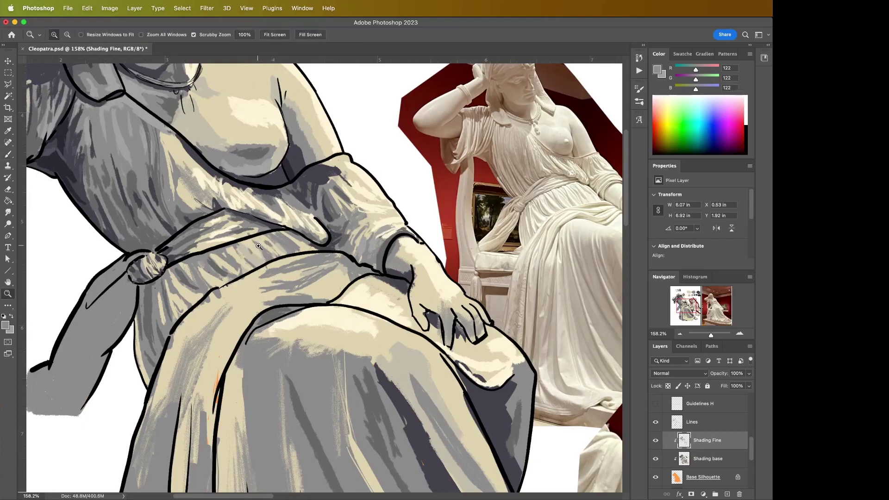
{"action": "left_click_drag", "start_coordinate": [258, 247], "coordinate": [245, 247]}
{"action": "key", "text": "super+minus"}
{"action": "key", "text": "super+minus"}
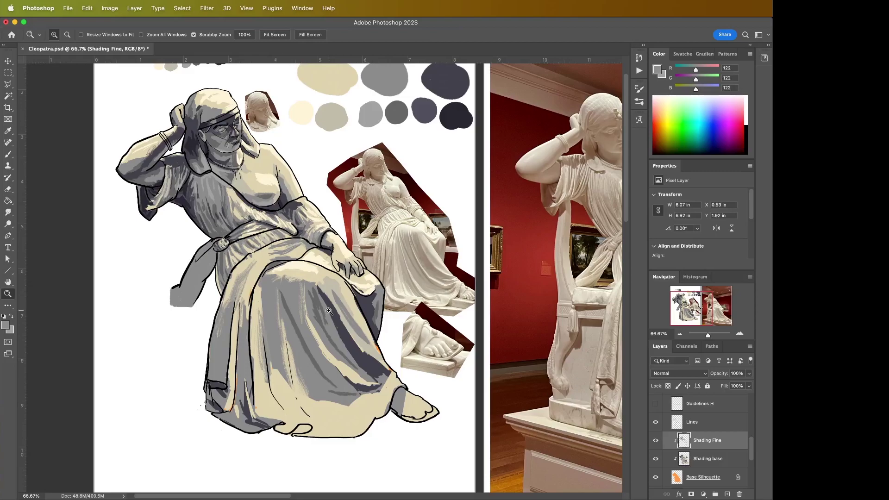
{"action": "mouse_move", "coordinate": [320, 264]}
{"action": "left_mouse_down"}
{"action": "mouse_move", "coordinate": [354, 270]}
{"action": "mouse_move", "coordinate": [227, 261]}
{"action": "left_mouse_up"}
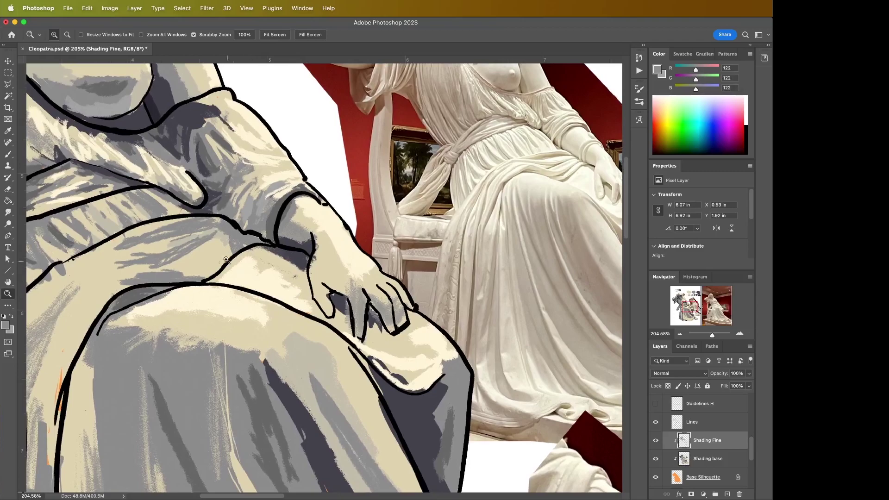
{"action": "key", "text": "i"}
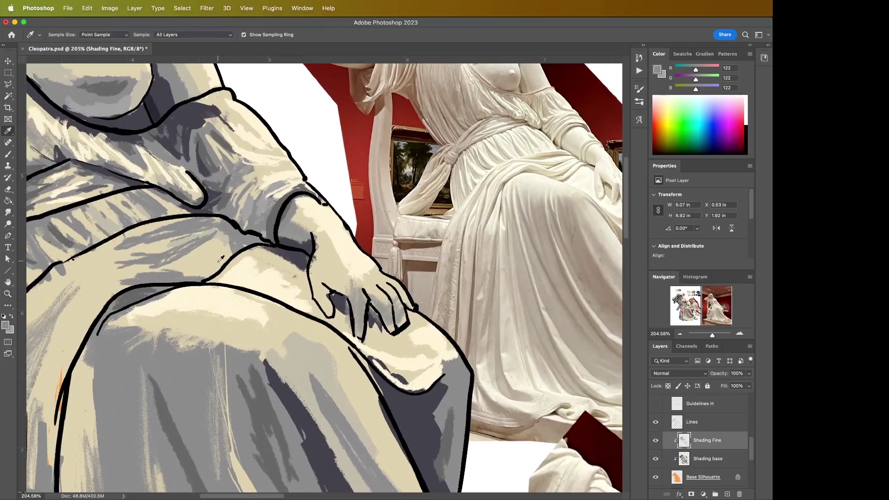
{"action": "key", "text": "b"}
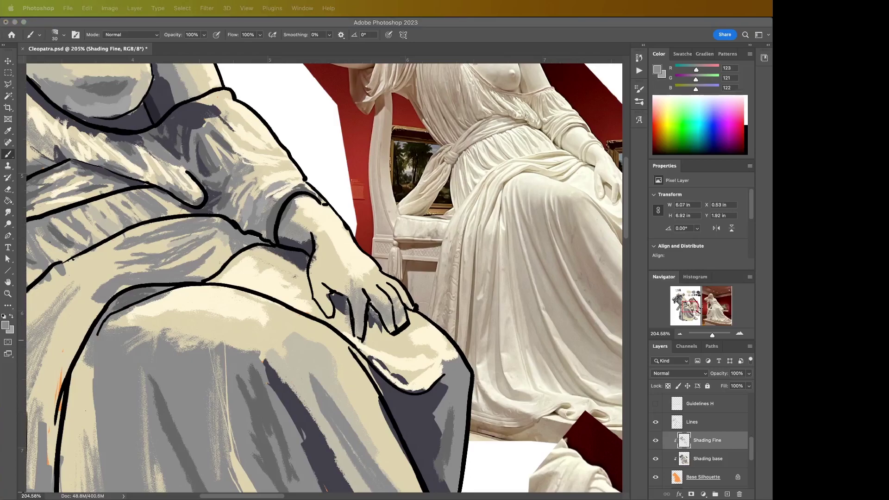
{"action": "left_click", "coordinate": [445, 319]}
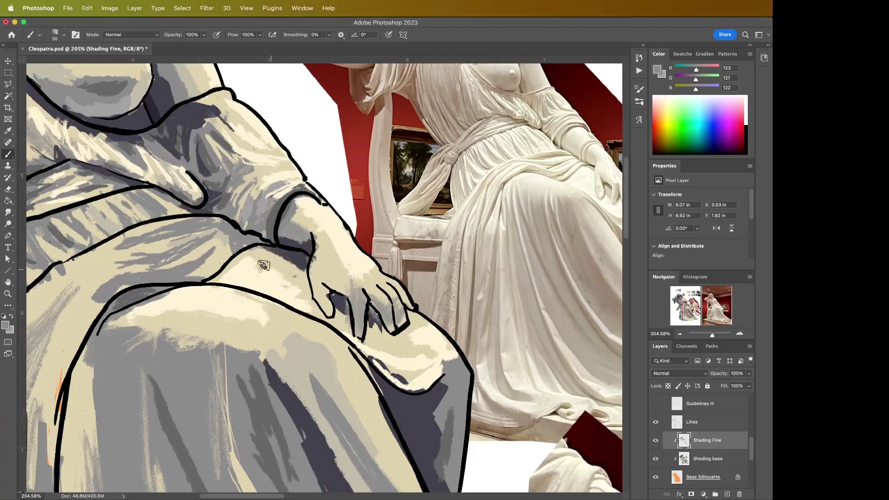
Sample the pale cream from the knee cloth and paint long highlights along the lap cloth's folds.
{"action": "left_click", "coordinate": [240, 277], "text": "alt"}
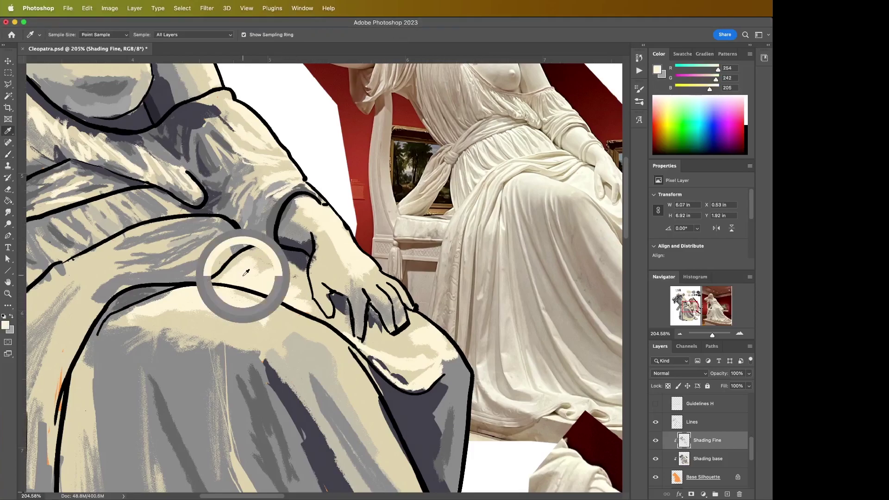
{"action": "mouse_move", "coordinate": [225, 247]}
{"action": "left_mouse_down"}
{"action": "mouse_move", "coordinate": [236, 244]}
{"action": "mouse_move", "coordinate": [227, 244]}
{"action": "left_mouse_up"}
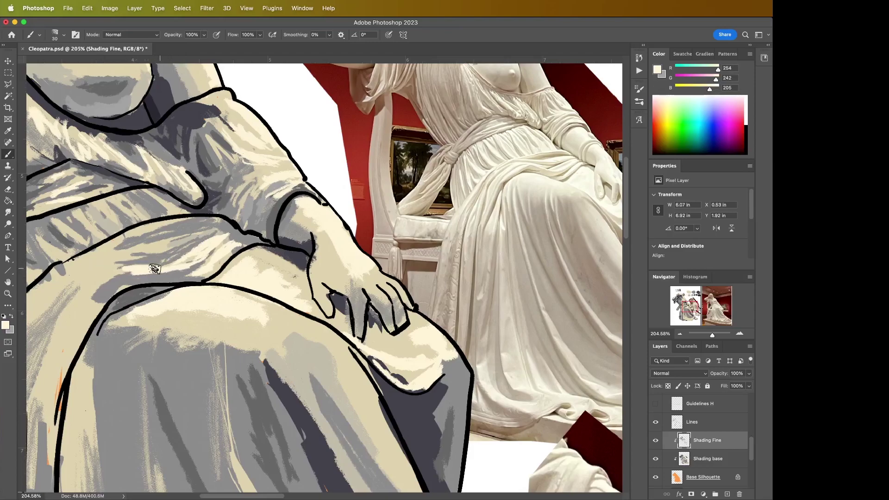
{"action": "mouse_move", "coordinate": [93, 269]}
{"action": "left_mouse_down"}
{"action": "mouse_move", "coordinate": [129, 269]}
{"action": "mouse_move", "coordinate": [98, 283]}
{"action": "mouse_move", "coordinate": [92, 289]}
{"action": "mouse_move", "coordinate": [109, 277]}
{"action": "mouse_move", "coordinate": [86, 304]}
{"action": "mouse_move", "coordinate": [112, 275]}
{"action": "mouse_move", "coordinate": [87, 299]}
{"action": "mouse_move", "coordinate": [98, 272]}
{"action": "left_mouse_up"}
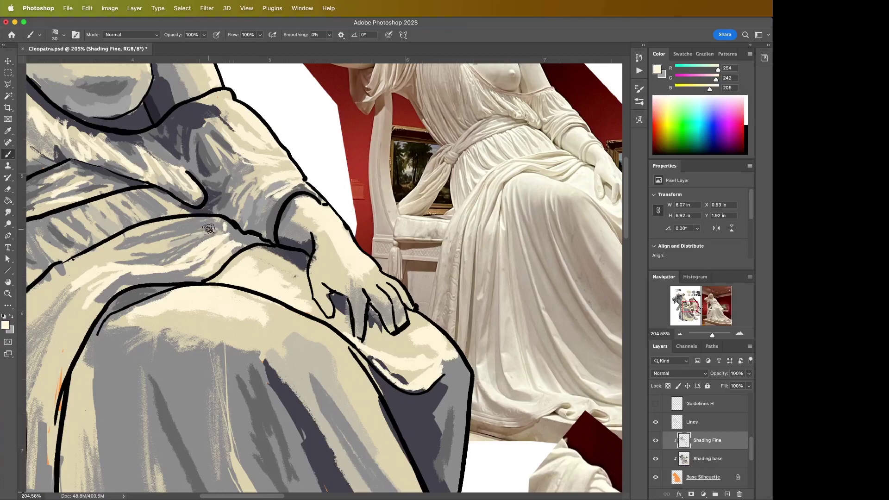
{"action": "mouse_move", "coordinate": [210, 226]}
{"action": "left_mouse_down"}
{"action": "mouse_move", "coordinate": [218, 225]}
{"action": "mouse_move", "coordinate": [162, 247]}
{"action": "left_mouse_up"}
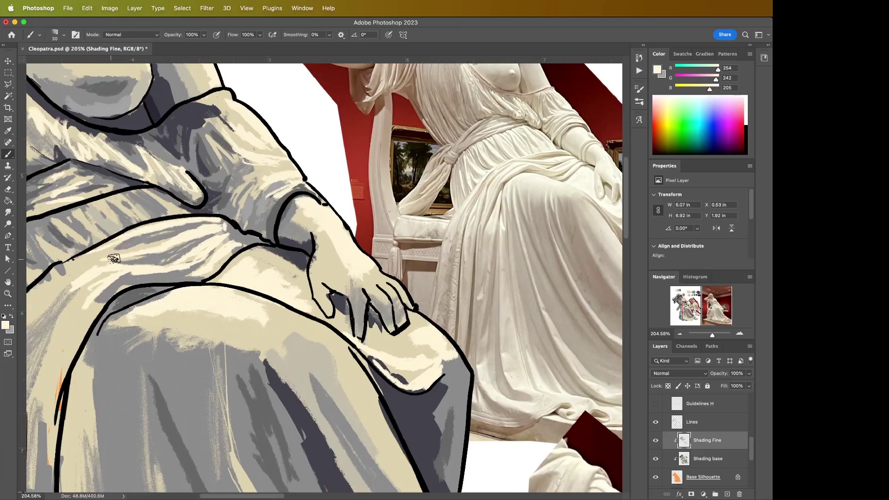
Sample the beige and the mid-grey to refine the folds along the lap cloth's upper edge.
{"action": "left_click", "coordinate": [111, 250], "text": "alt"}
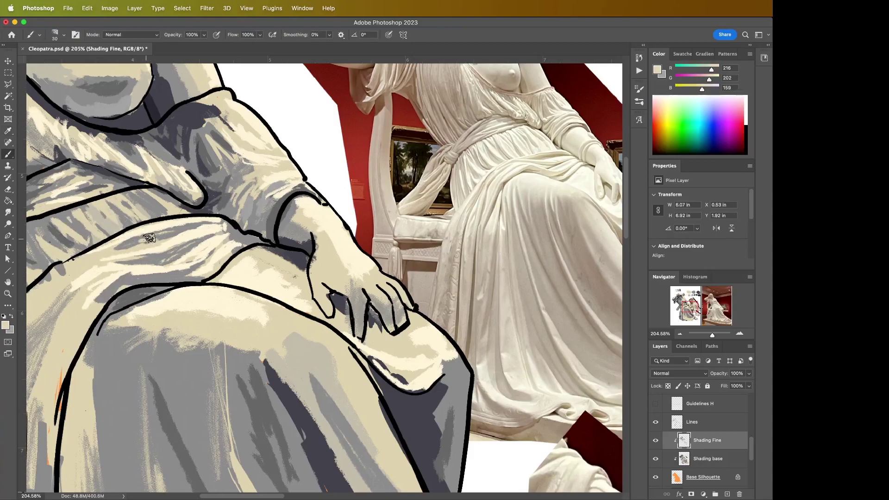
{"action": "key", "text": "z"}
{"action": "left_click_drag", "start_coordinate": [184, 255], "coordinate": [177, 281]}
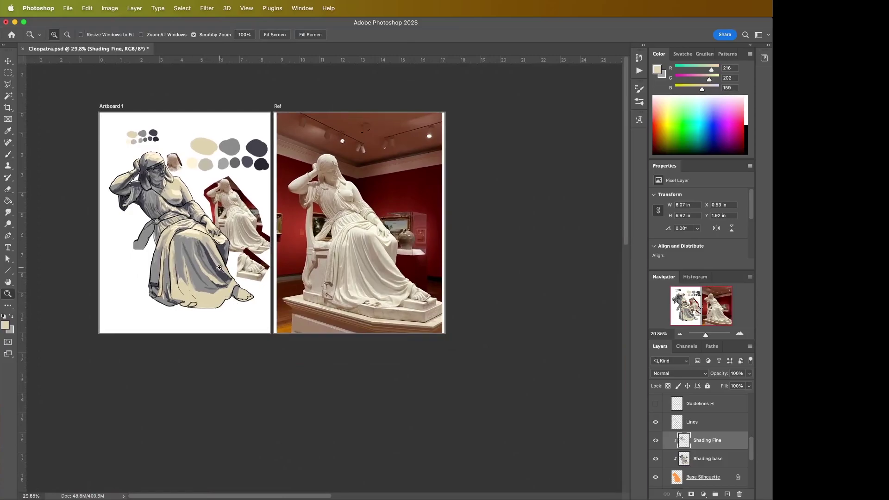
{"action": "left_click_drag", "start_coordinate": [183, 230], "coordinate": [221, 222]}
{"action": "scroll", "coordinate": [292, 241], "scroll_direction": "up", "scroll_amount": 3}
{"action": "scroll", "coordinate": [292, 241], "scroll_direction": "left", "scroll_amount": 2}
{"action": "key", "text": "i"}
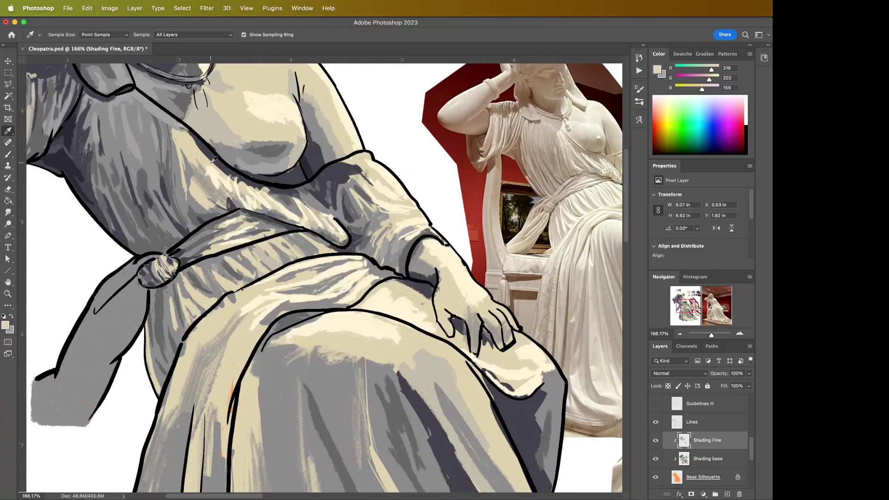
{"action": "left_click_drag", "start_coordinate": [322, 298], "coordinate": [208, 270]}
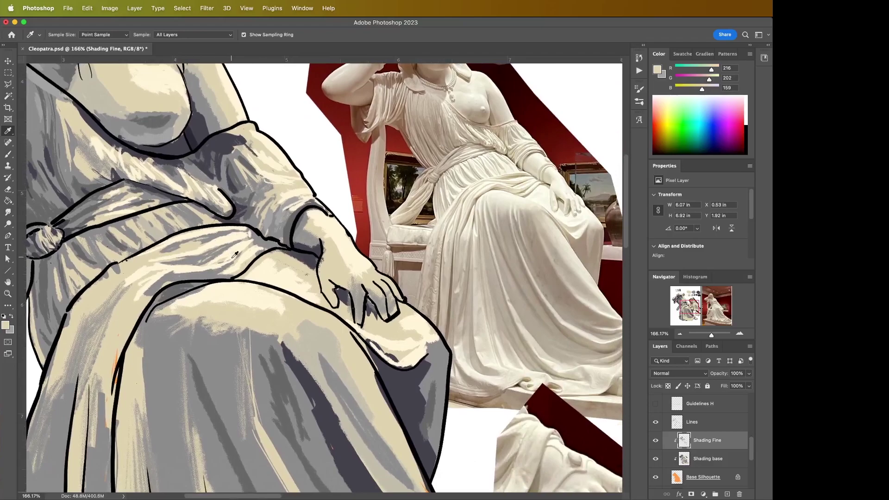
{"action": "left_click", "coordinate": [215, 236]}
{"action": "key", "text": "b"}
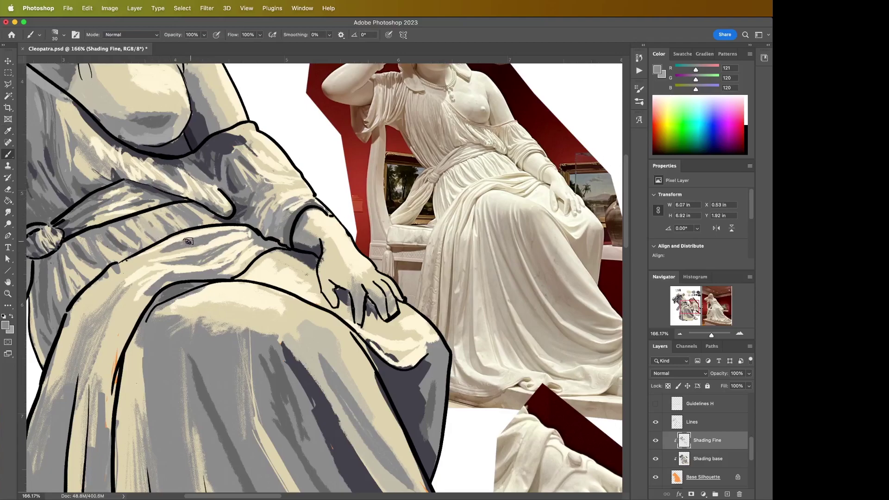
Alternate between sampled beige and mid-grey to extend the lap cloth's folds down over the hip.
{"action": "left_click", "coordinate": [146, 260], "text": "alt"}
{"action": "left_click_drag", "start_coordinate": [196, 260], "coordinate": [145, 262]}
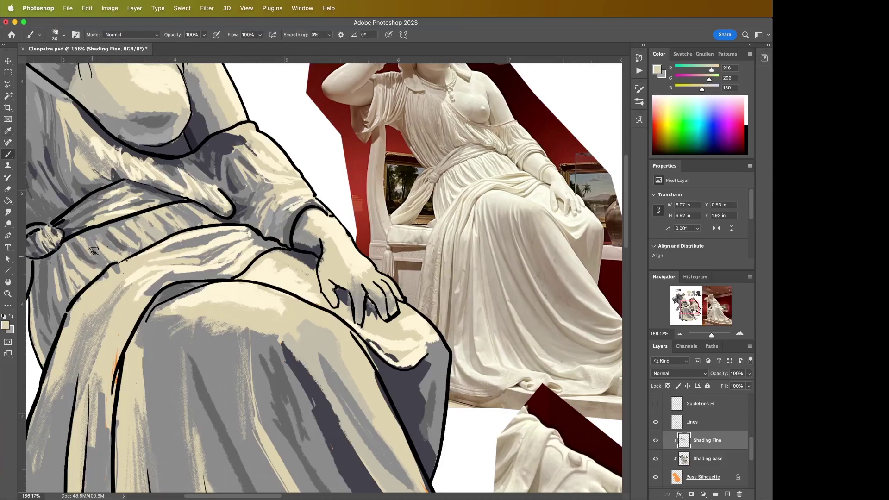
{"action": "key", "text": "i"}
{"action": "left_click", "coordinate": [196, 246]}
{"action": "key", "text": "b"}
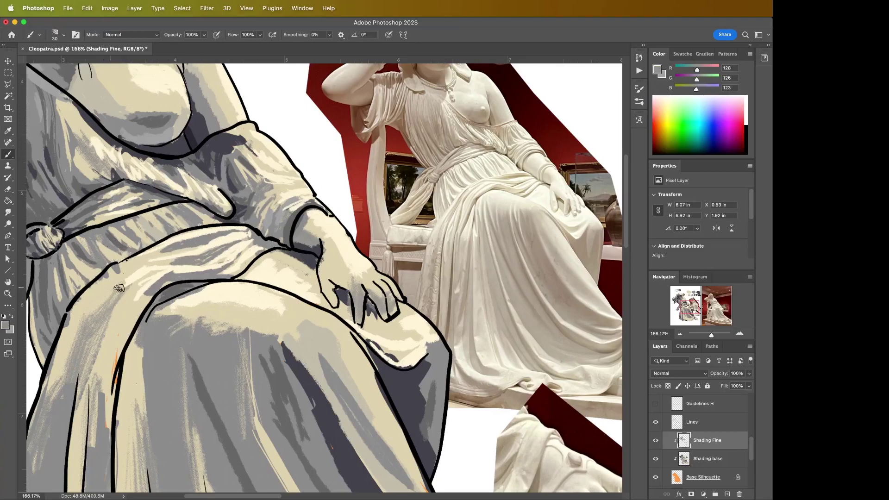
{"action": "left_click", "coordinate": [59, 412], "text": "alt"}
{"action": "left_click", "coordinate": [124, 262], "text": "alt"}
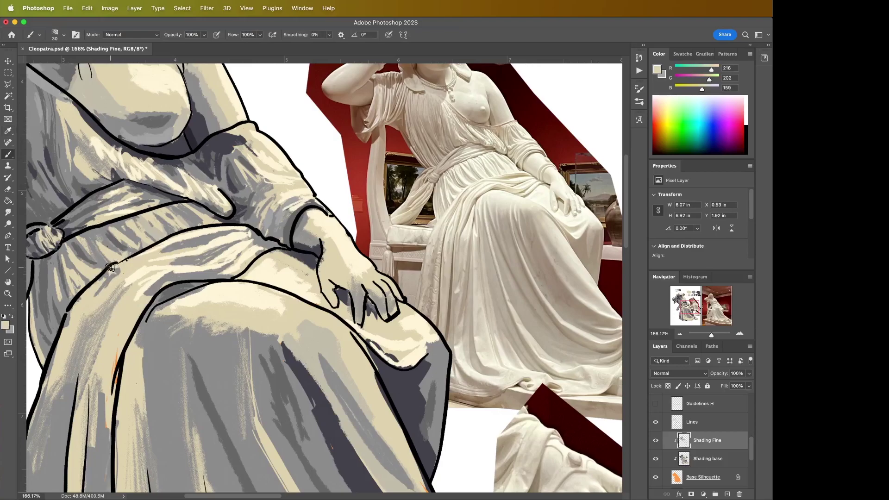
Sample the mid-grey to shade the lap cloth's lower edge and a dark charcoal to deepen the shadow above the knee.
{"action": "key", "text": "i"}
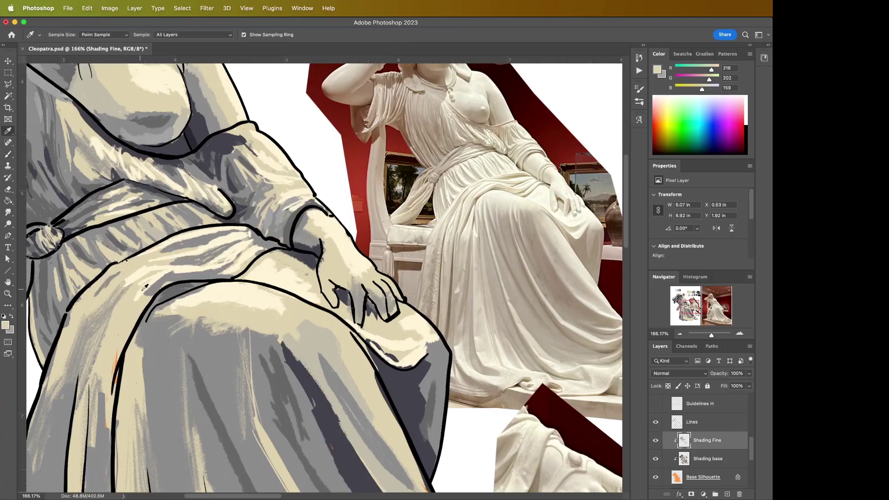
{"action": "left_click", "coordinate": [168, 277]}
{"action": "key", "text": "b"}
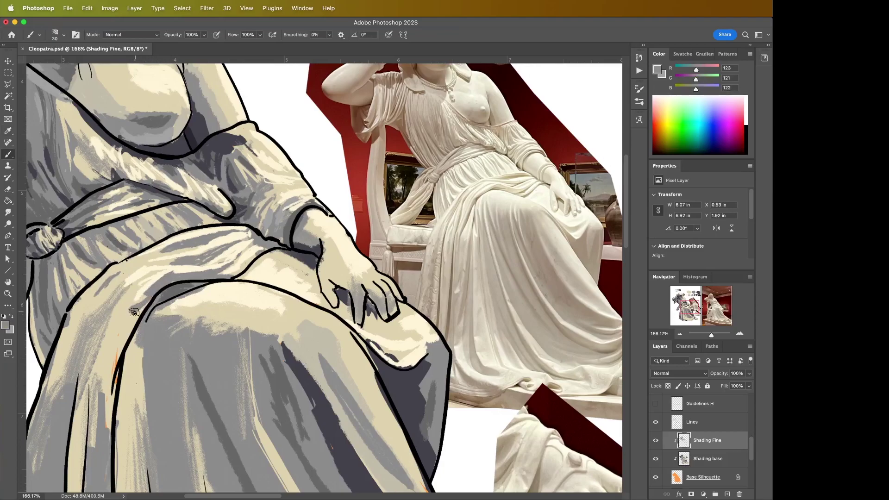
{"action": "left_click", "coordinate": [176, 291], "text": "alt"}
{"action": "left_click", "coordinate": [301, 382], "text": "alt"}
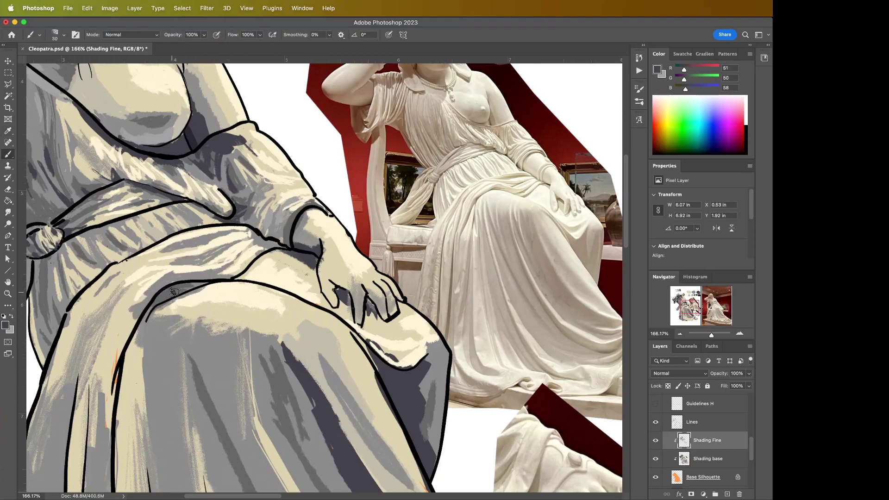
{"action": "mouse_move", "coordinate": [181, 288]}
{"action": "left_mouse_down"}
{"action": "mouse_move", "coordinate": [195, 276]}
{"action": "mouse_move", "coordinate": [169, 270]}
{"action": "left_mouse_up"}
On the Lines layer, outline the surplus outline above the dark shadow over the knee with a polygonal selection, delete it and deselect.
{"action": "key", "text": "z"}
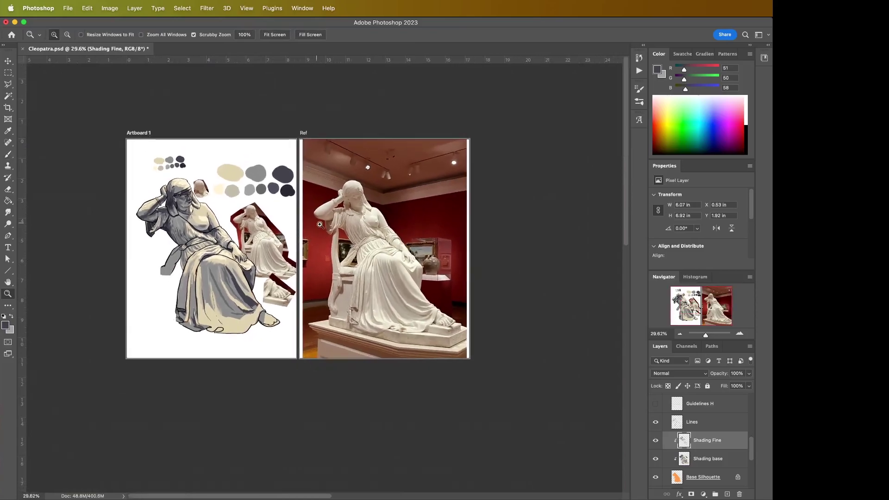
{"action": "mouse_move", "coordinate": [211, 250]}
{"action": "left_mouse_down"}
{"action": "mouse_move", "coordinate": [264, 256]}
{"action": "mouse_move", "coordinate": [190, 260]}
{"action": "mouse_move", "coordinate": [309, 262]}
{"action": "mouse_move", "coordinate": [273, 259]}
{"action": "mouse_move", "coordinate": [323, 246]}
{"action": "mouse_move", "coordinate": [313, 215]}
{"action": "left_mouse_up"}
{"action": "key", "text": "v"}
{"action": "left_click_drag", "start_coordinate": [280, 245], "coordinate": [277, 244]}
{"action": "key", "text": "l"}
{"action": "left_click", "coordinate": [380, 230]}
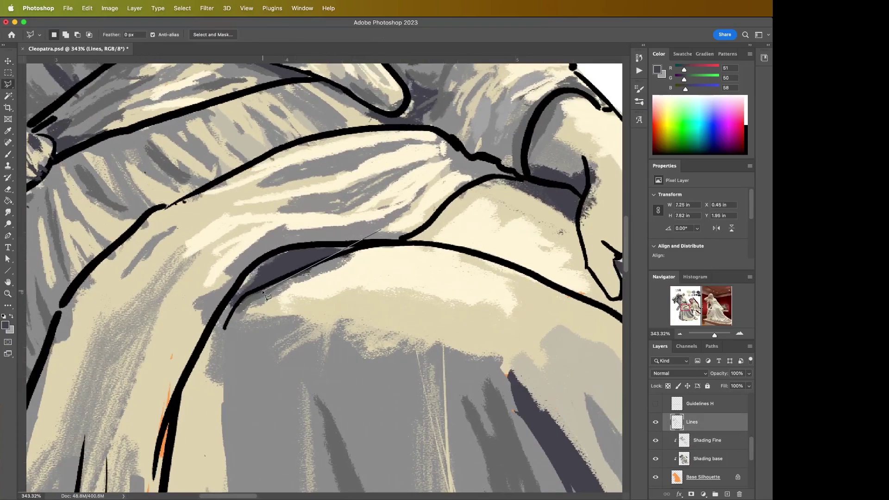
{"action": "left_click", "coordinate": [248, 290]}
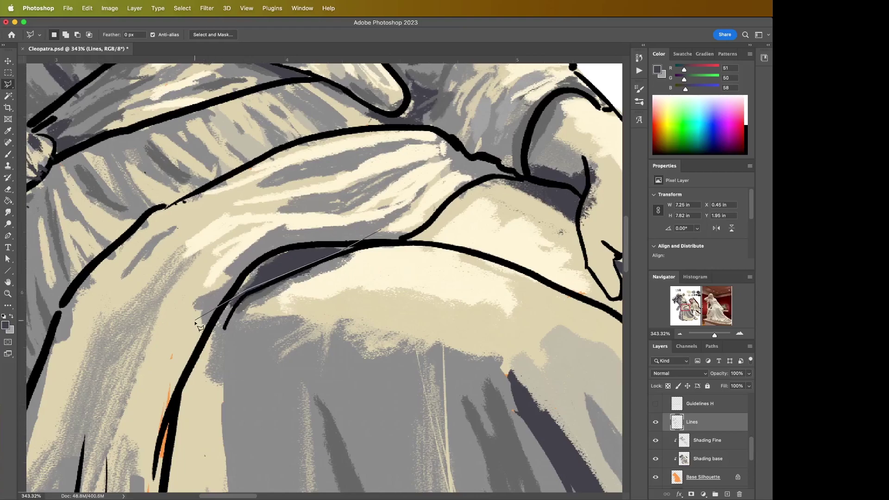
{"action": "left_click", "coordinate": [230, 303]}
{"action": "left_click", "coordinate": [218, 327]}
{"action": "left_click", "coordinate": [194, 317]}
{"action": "left_click", "coordinate": [276, 205]}
{"action": "left_click", "coordinate": [379, 229]}
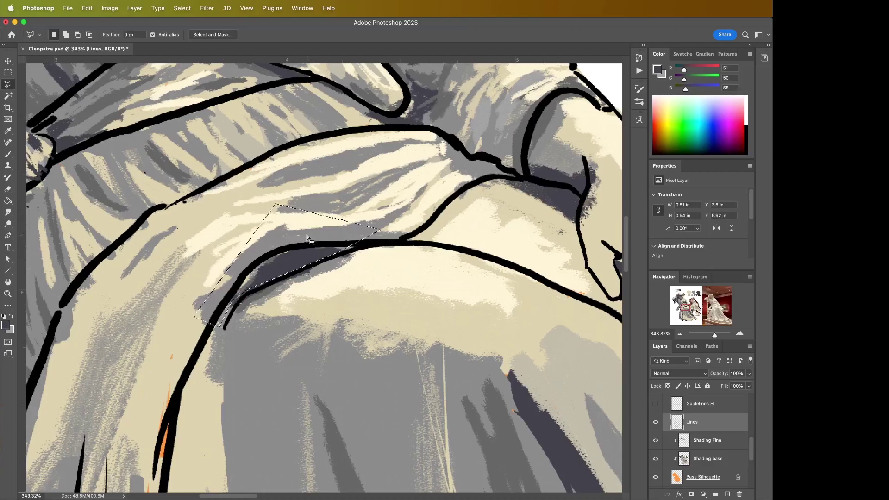
{"action": "key", "text": "super+d"}
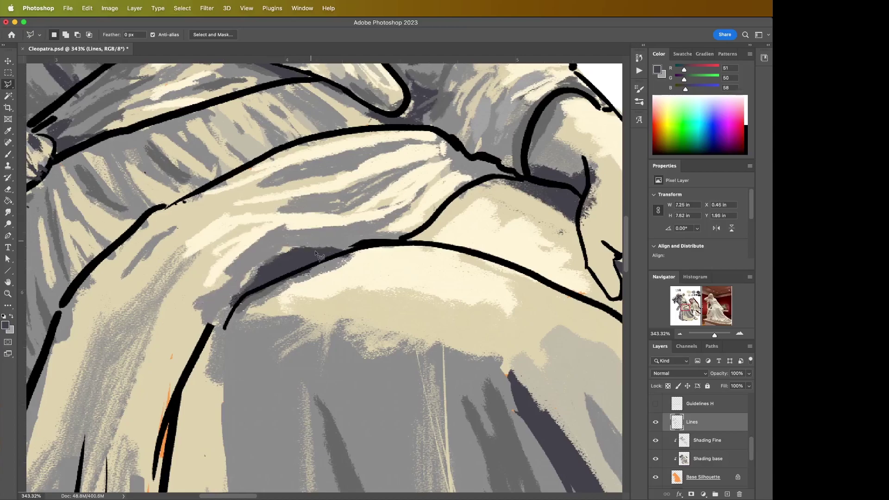
Reset the colours to default black and white and choose the Kyle's Drawing Box - HB Pencil Pro 10px brush.
{"action": "key", "text": "b"}
{"action": "key", "text": "d"}
{"action": "key", "text": "bracketleft"}
{"action": "key", "text": "bracketleft"}
{"action": "key", "text": "bracketleft"}
{"action": "key", "text": "bracketleft"}
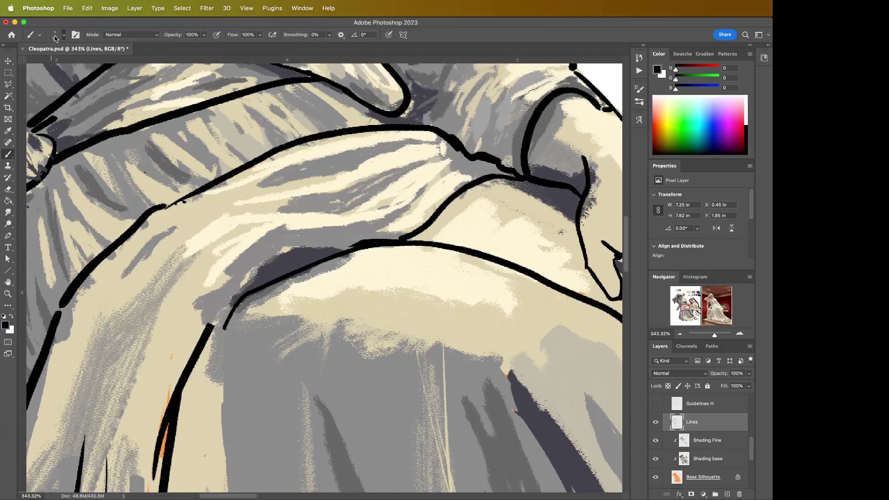
{"action": "left_click", "coordinate": [55, 37]}
{"action": "scroll", "coordinate": [167, 265], "scroll_direction": "up", "scroll_amount": 5}
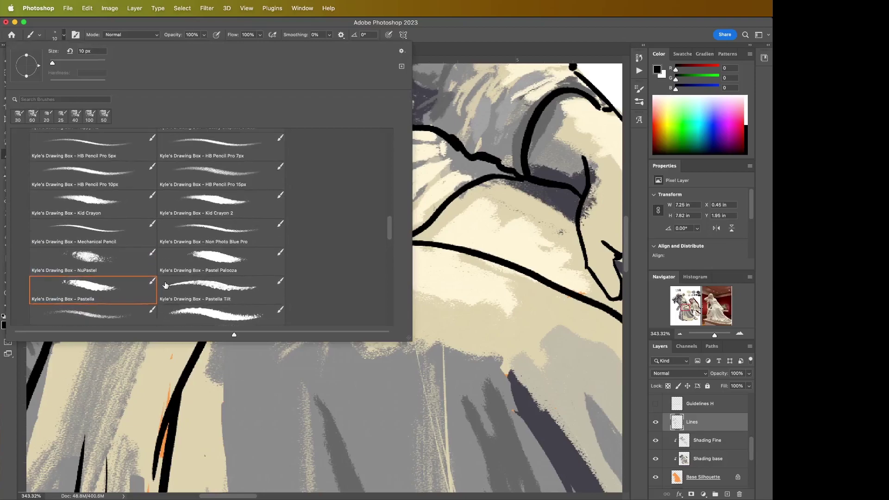
{"action": "left_click", "coordinate": [107, 208]}
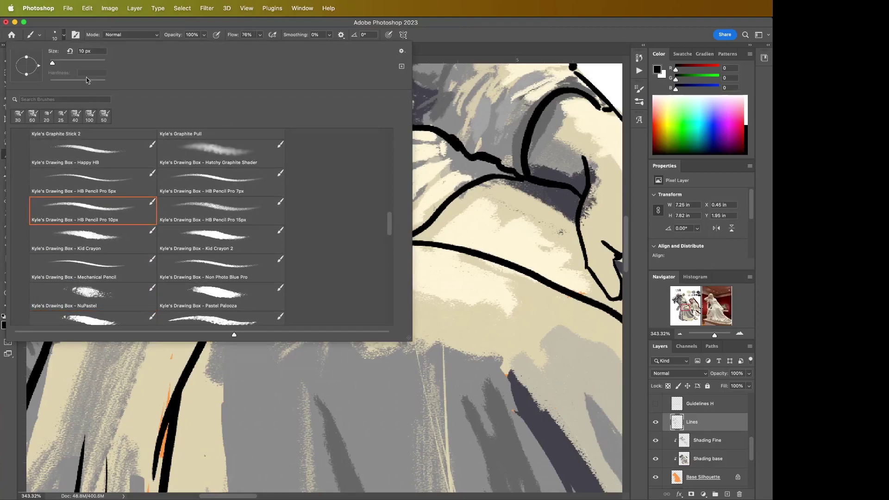
{"action": "left_click", "coordinate": [63, 39]}
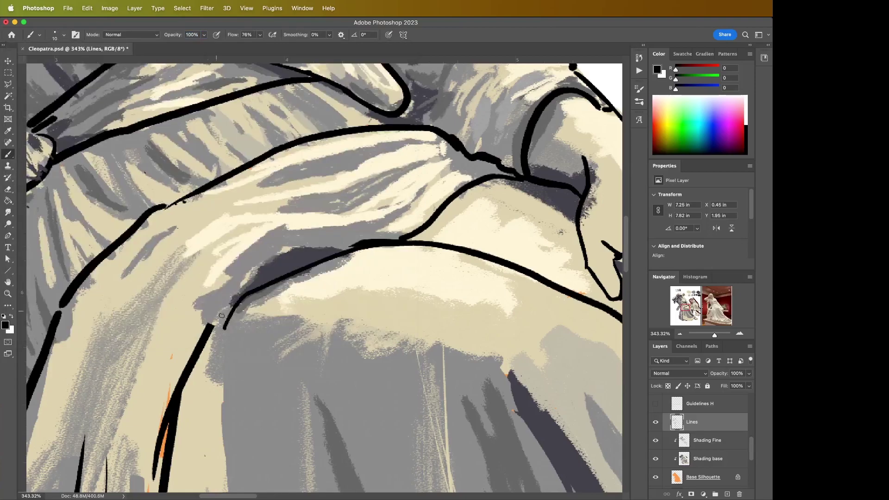
With a 20 px brush, bridge the gap in the black knee outline and thicken where it meets the lap cloth line.
{"action": "key", "text": "bracketright"}
{"action": "left_click_drag", "start_coordinate": [212, 325], "coordinate": [223, 309]}
{"action": "key", "text": "super+z"}
{"action": "mouse_move", "coordinate": [211, 325]}
{"action": "left_mouse_down"}
{"action": "mouse_move", "coordinate": [232, 320]}
{"action": "mouse_move", "coordinate": [272, 278]}
{"action": "left_mouse_up"}
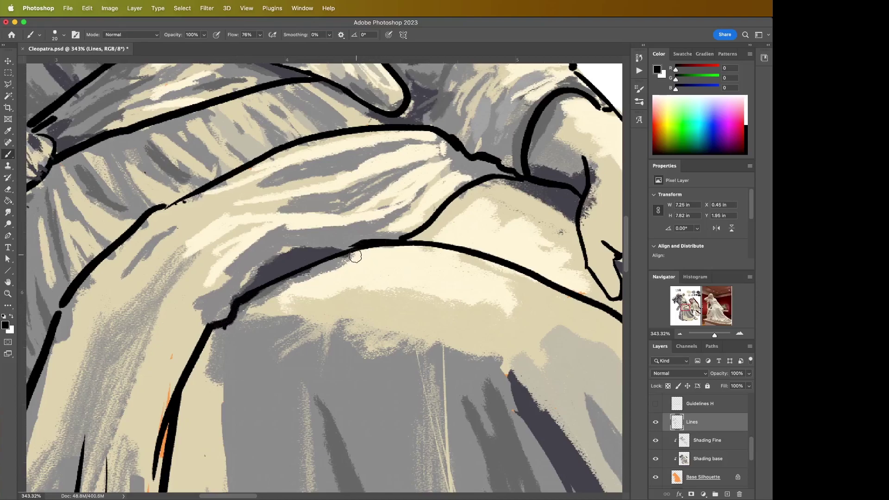
{"action": "left_click_drag", "start_coordinate": [357, 242], "coordinate": [377, 241]}
Try thickening the joints at both ends of the redrawn knee outline and undo those two strokes.
{"action": "left_click_drag", "start_coordinate": [230, 302], "coordinate": [240, 296]}
{"action": "mouse_move", "coordinate": [346, 248]}
{"action": "left_mouse_down"}
{"action": "mouse_move", "coordinate": [366, 237]}
{"action": "mouse_move", "coordinate": [360, 241]}
{"action": "left_mouse_up"}
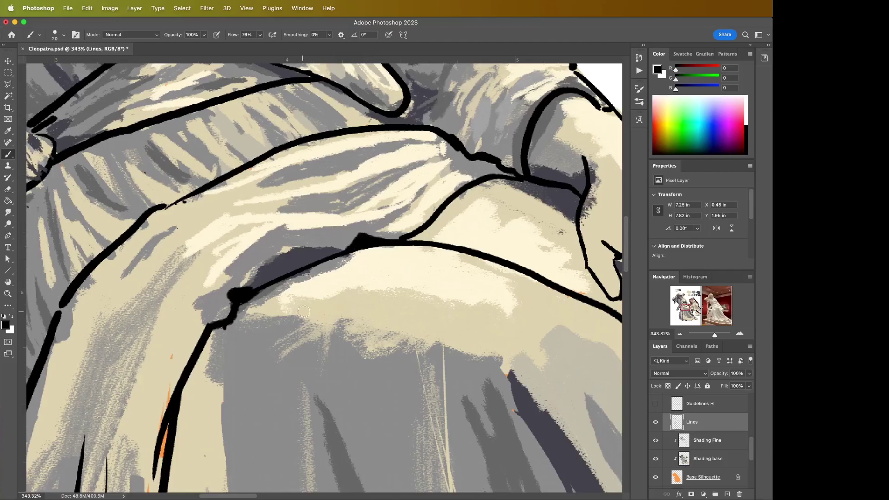
{"action": "key", "text": "z"}
{"action": "mouse_move", "coordinate": [302, 268]}
{"action": "left_mouse_down"}
{"action": "mouse_move", "coordinate": [153, 287]}
{"action": "mouse_move", "coordinate": [259, 292]}
{"action": "mouse_move", "coordinate": [225, 290]}
{"action": "left_mouse_up"}
{"action": "key", "text": "super+z"}
{"action": "key", "text": "super+z"}
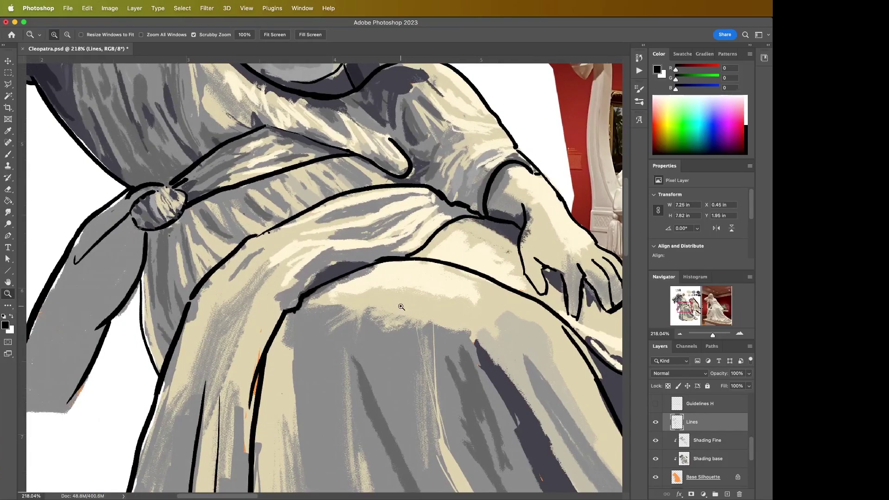
Sample the dark charcoal and, on the Shading Fine layer, extend the shadow above the knee to both ends of the redrawn line.
{"action": "left_click_drag", "start_coordinate": [366, 265], "coordinate": [402, 264]}
{"action": "key", "text": "b"}
{"action": "left_click", "coordinate": [301, 278], "text": "alt"}
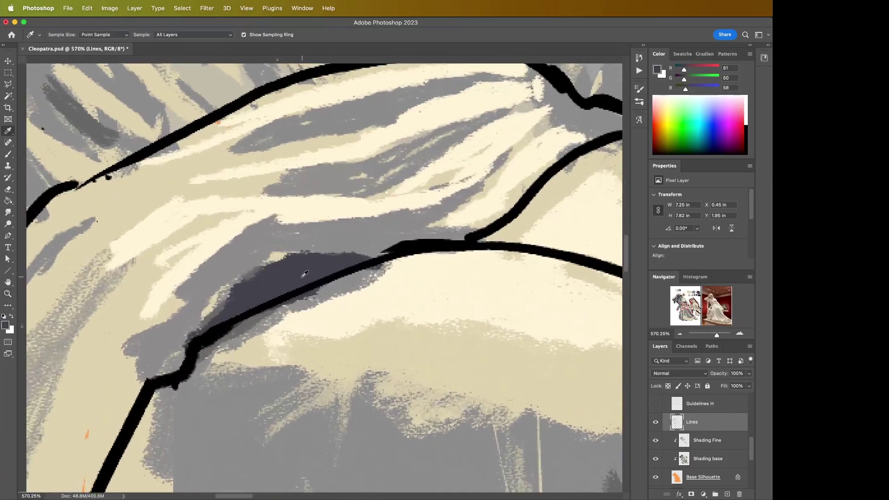
{"action": "left_click", "coordinate": [715, 440]}
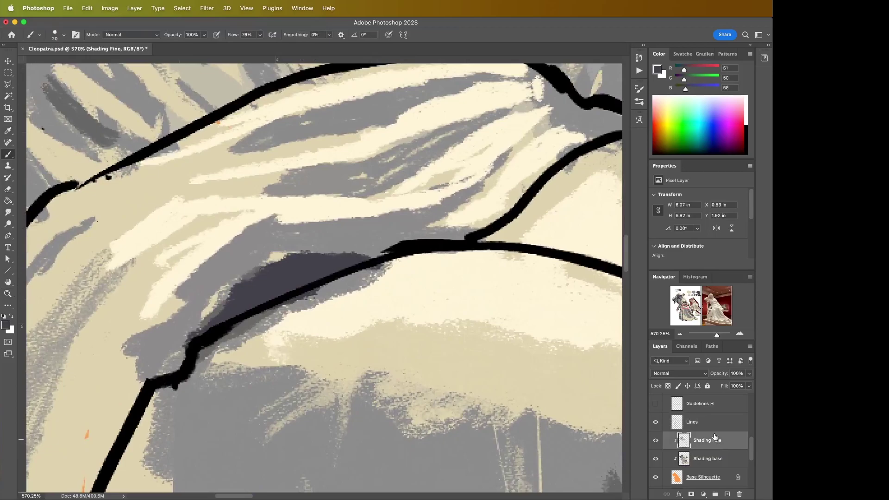
{"action": "mouse_move", "coordinate": [387, 249]}
{"action": "left_mouse_down"}
{"action": "mouse_move", "coordinate": [414, 238]}
{"action": "mouse_move", "coordinate": [398, 231]}
{"action": "mouse_move", "coordinate": [356, 252]}
{"action": "left_mouse_up"}
{"action": "mouse_move", "coordinate": [200, 322]}
{"action": "left_mouse_down"}
{"action": "mouse_move", "coordinate": [164, 342]}
{"action": "mouse_move", "coordinate": [169, 349]}
{"action": "mouse_move", "coordinate": [191, 328]}
{"action": "mouse_move", "coordinate": [159, 331]}
{"action": "mouse_move", "coordinate": [185, 325]}
{"action": "mouse_move", "coordinate": [207, 308]}
{"action": "left_mouse_up"}
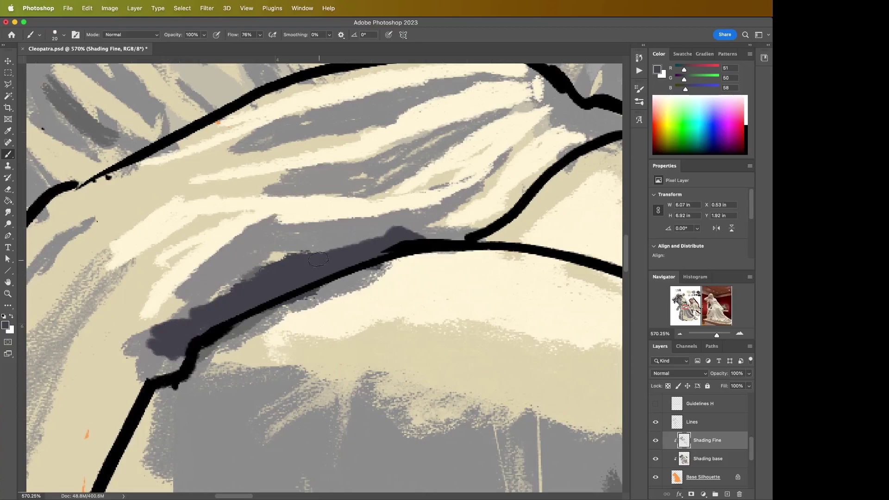
{"action": "key", "text": "z"}
{"action": "left_click_drag", "start_coordinate": [268, 266], "coordinate": [177, 293]}
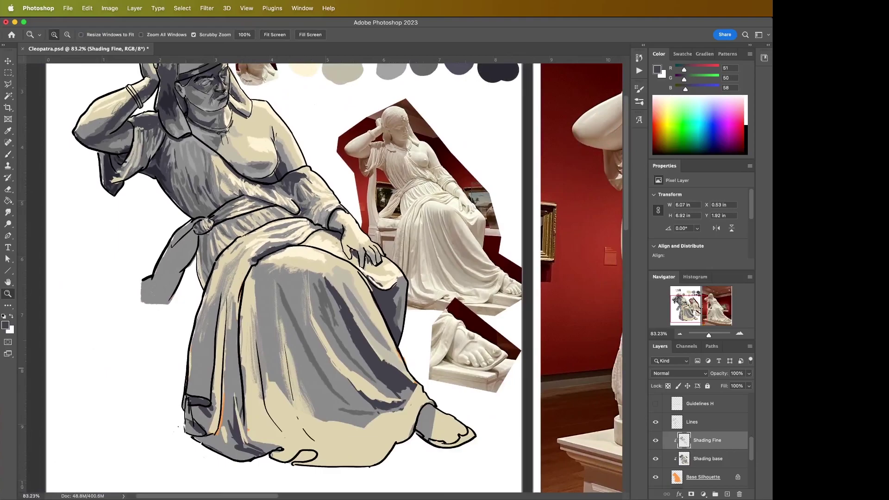
{"action": "key", "text": "super+Tab"}
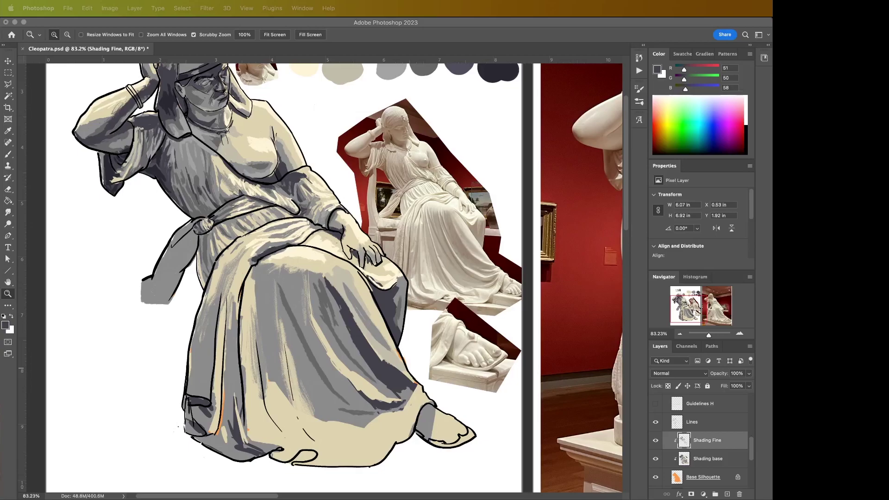
{"action": "left_click", "coordinate": [299, 275]}
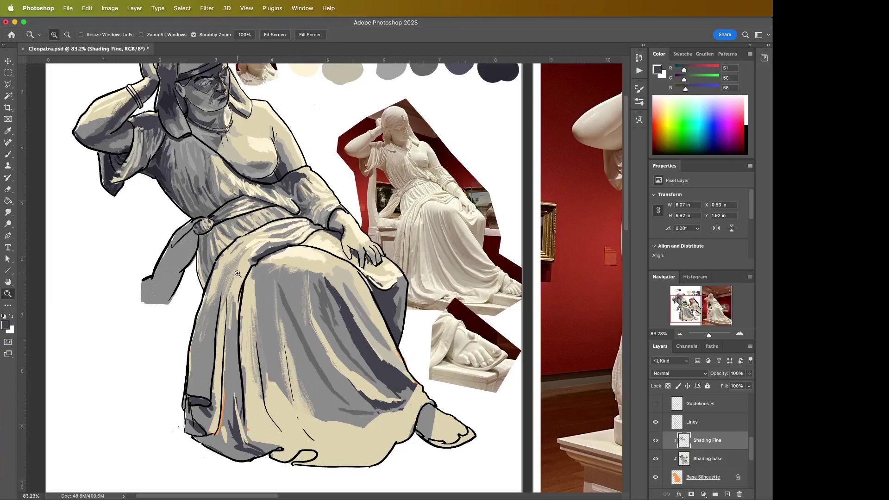
Sample the pale cream and the beige from the knee cloth and paint a short fold down into the grey below the knee.
{"action": "left_click_drag", "start_coordinate": [243, 275], "coordinate": [271, 272]}
{"action": "left_click_drag", "start_coordinate": [331, 267], "coordinate": [217, 274]}
{"action": "key", "text": "h"}
{"action": "key", "text": "i"}
{"action": "left_click", "coordinate": [130, 304]}
{"action": "key", "text": "b"}
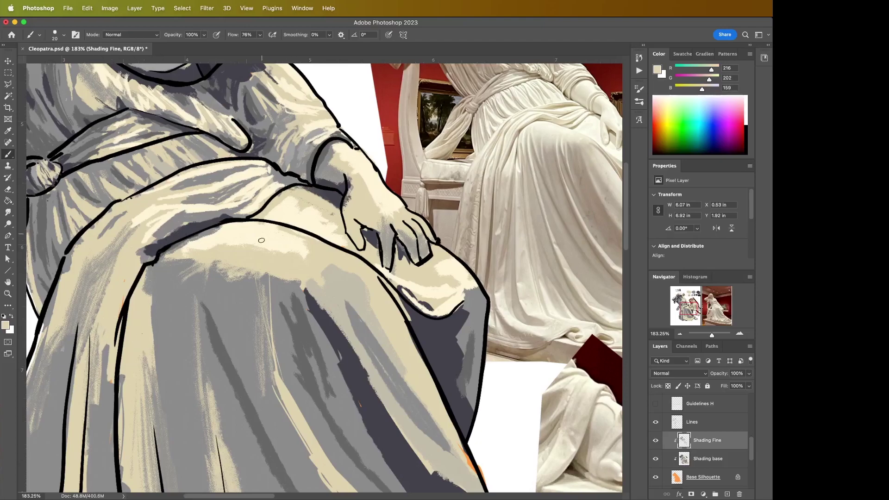
{"action": "left_click", "coordinate": [278, 262], "text": "alt"}
{"action": "left_click_drag", "start_coordinate": [291, 276], "coordinate": [299, 293]}
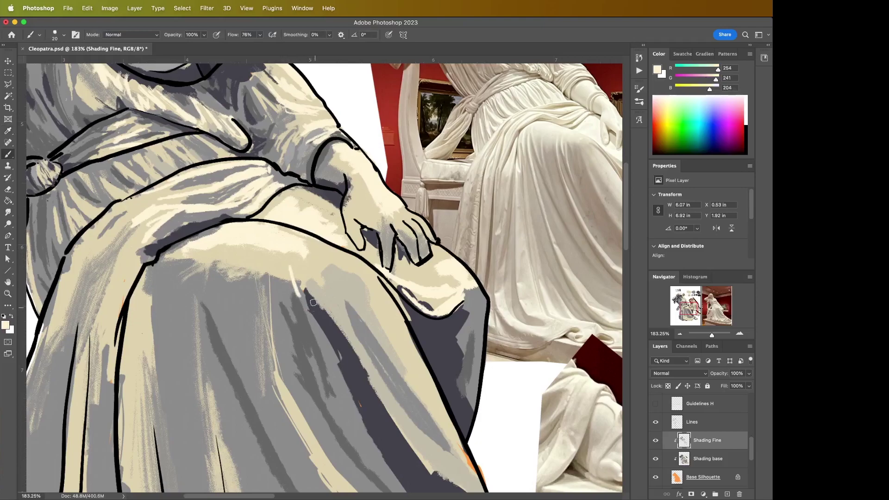
{"action": "left_click", "coordinate": [299, 272], "text": "alt"}
{"action": "left_click_drag", "start_coordinate": [295, 280], "coordinate": [305, 304]}
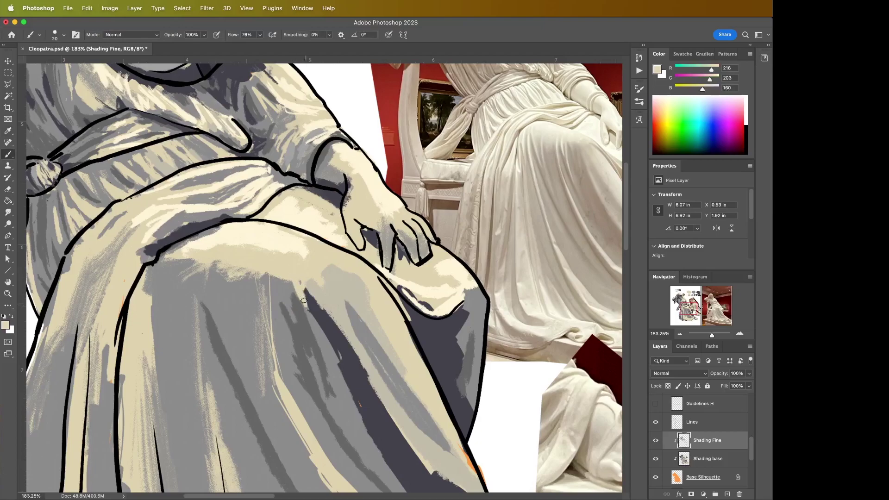
Choose the Kyle's Drawing Box - NuPastel brush at 45 px and paint a beige highlight down the skirt's central fold.
{"action": "left_click", "coordinate": [63, 35]}
{"action": "scroll", "coordinate": [88, 227], "scroll_direction": "down", "scroll_amount": 3}
{"action": "left_click", "coordinate": [102, 227]}
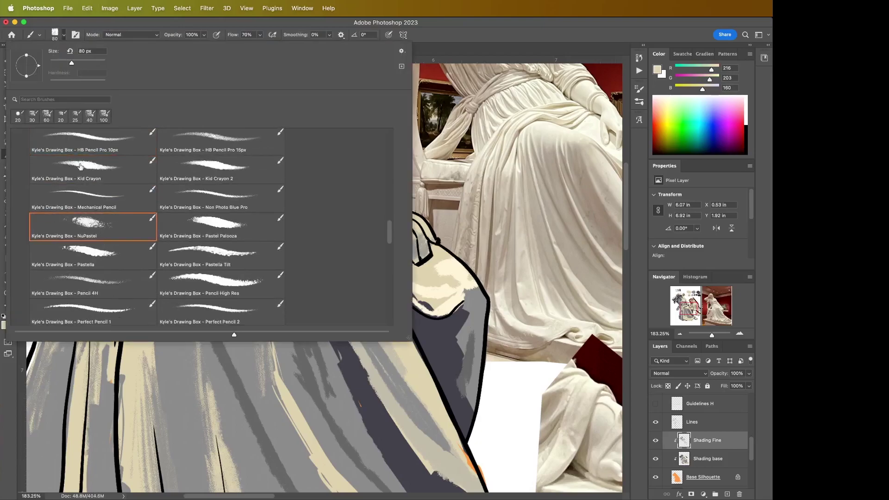
{"action": "left_click", "coordinate": [60, 31]}
{"action": "key", "text": "p"}
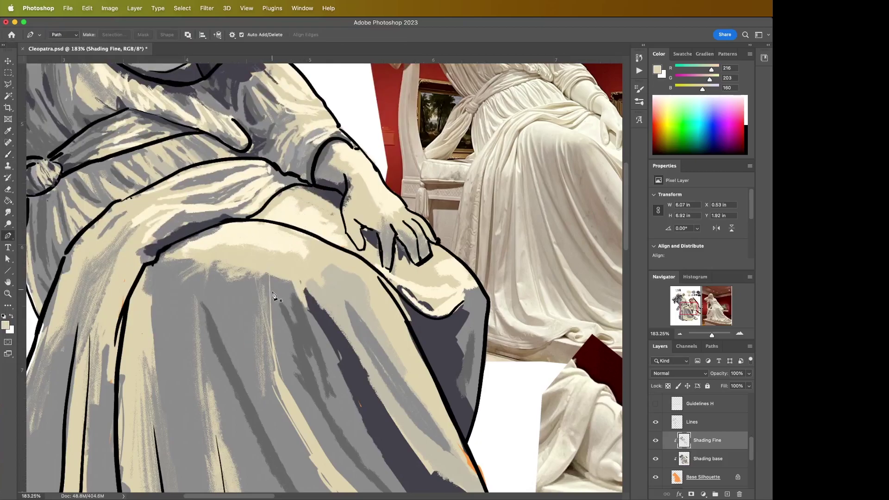
{"action": "key", "text": "b"}
{"action": "mouse_move", "coordinate": [261, 294]}
{"action": "left_mouse_down"}
{"action": "mouse_move", "coordinate": [255, 273]}
{"action": "mouse_move", "coordinate": [270, 272]}
{"action": "mouse_move", "coordinate": [259, 266]}
{"action": "mouse_move", "coordinate": [285, 320]}
{"action": "mouse_move", "coordinate": [265, 327]}
{"action": "mouse_move", "coordinate": [252, 312]}
{"action": "mouse_move", "coordinate": [256, 295]}
{"action": "mouse_move", "coordinate": [262, 335]}
{"action": "mouse_move", "coordinate": [261, 327]}
{"action": "mouse_move", "coordinate": [276, 364]}
{"action": "mouse_move", "coordinate": [262, 318]}
{"action": "mouse_move", "coordinate": [281, 385]}
{"action": "mouse_move", "coordinate": [267, 335]}
{"action": "mouse_move", "coordinate": [299, 405]}
{"action": "left_mouse_up"}
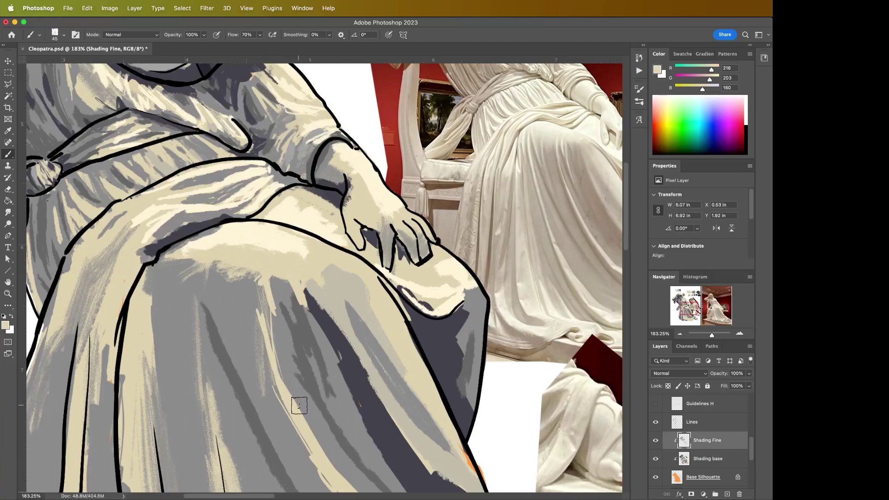